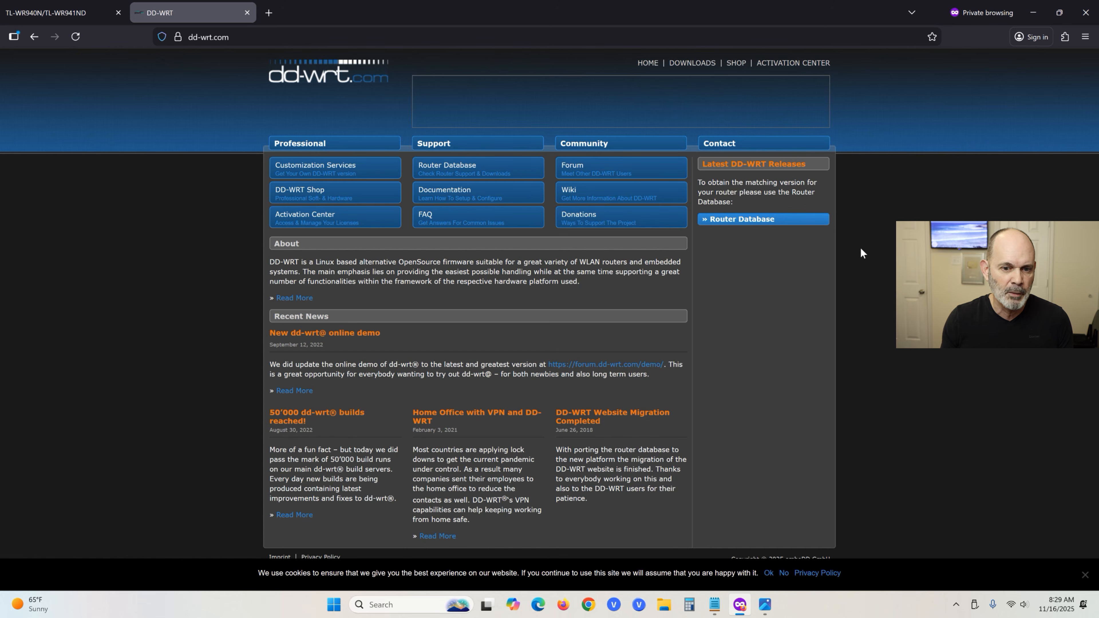
left_click(592, 368)
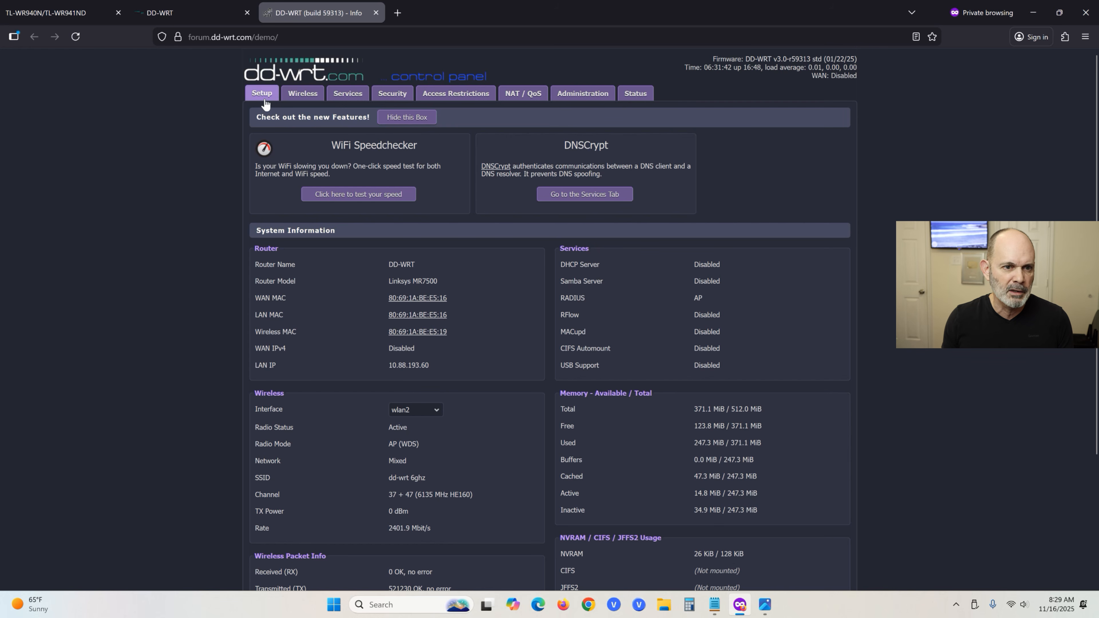
left_click(272, 102)
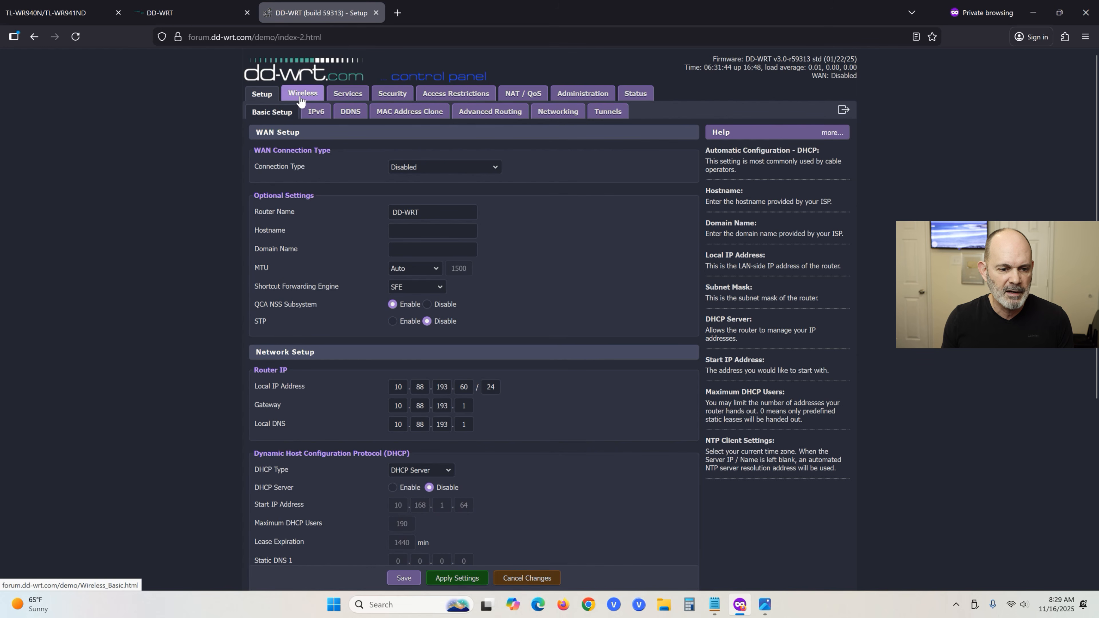
left_click(306, 97)
left_click(266, 97)
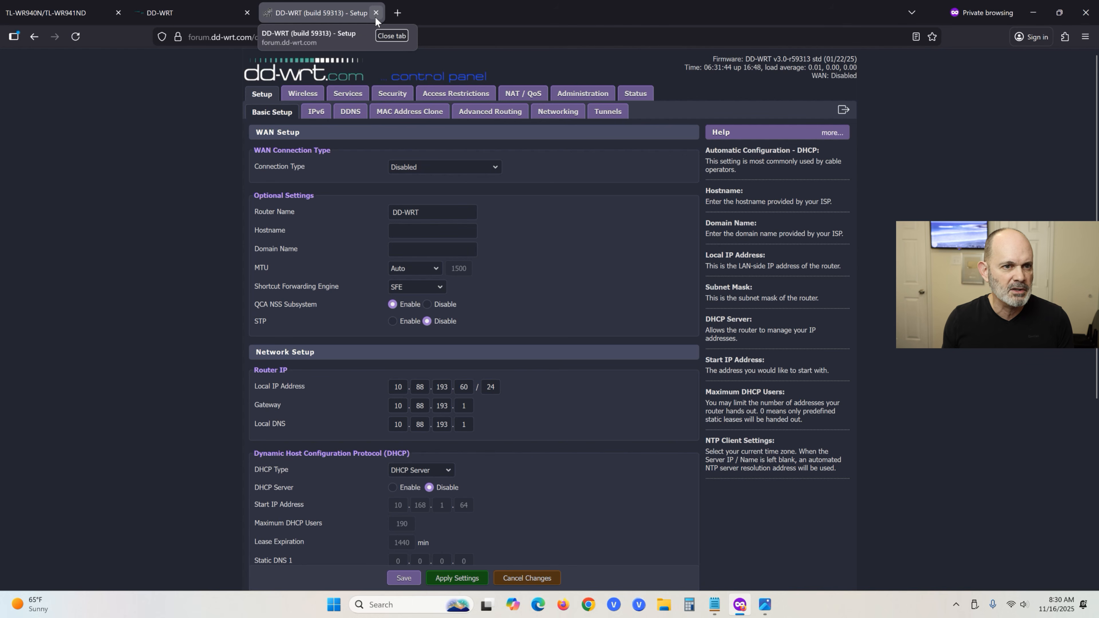
left_click(375, 18)
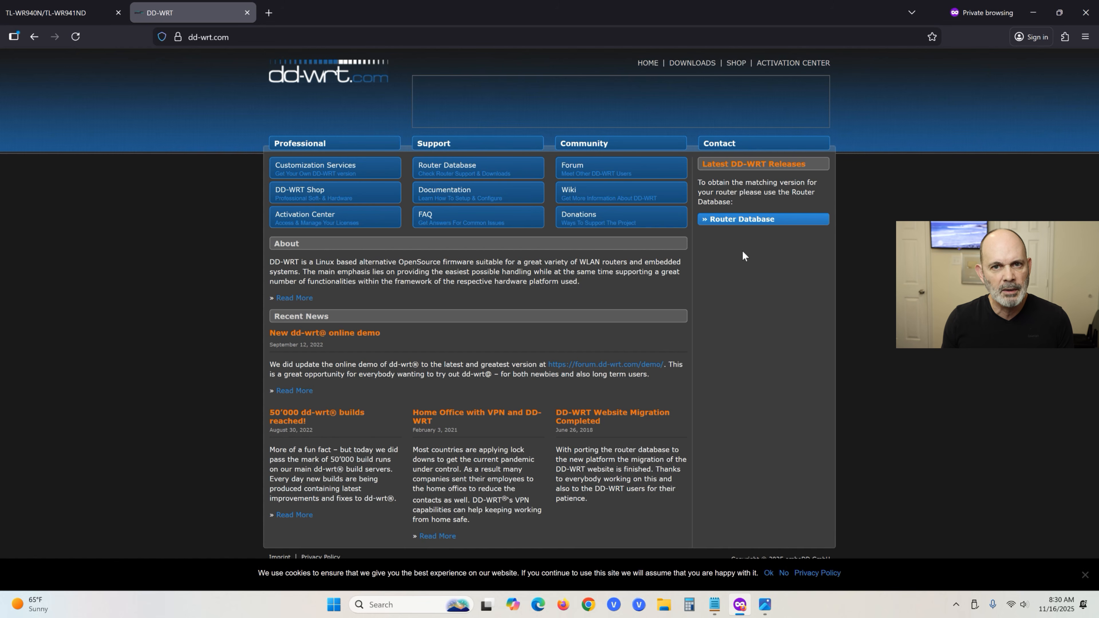
Open the DD-WRT Router Database and search for wr940 to list the WR940N revisions.
left_click(752, 221)
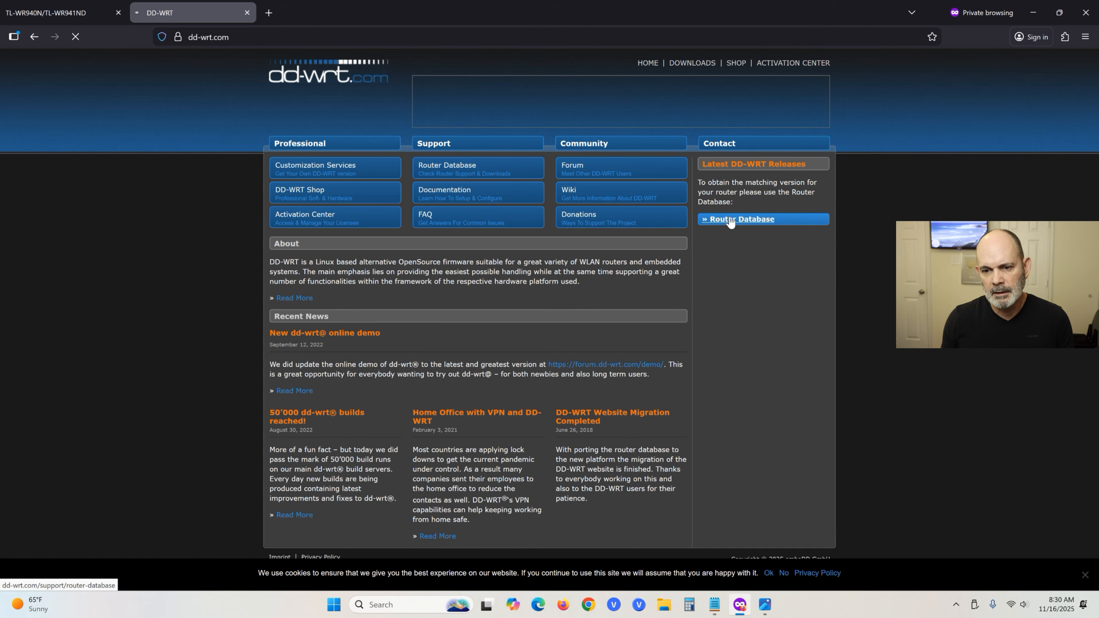
left_click(1086, 576)
left_click(475, 163)
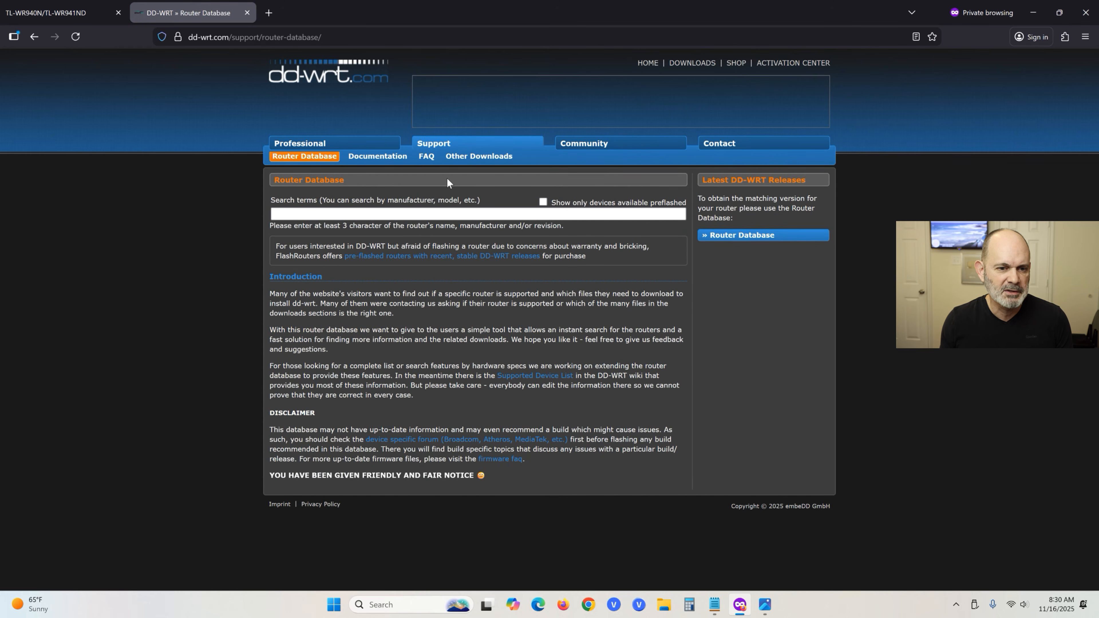
left_click(377, 212)
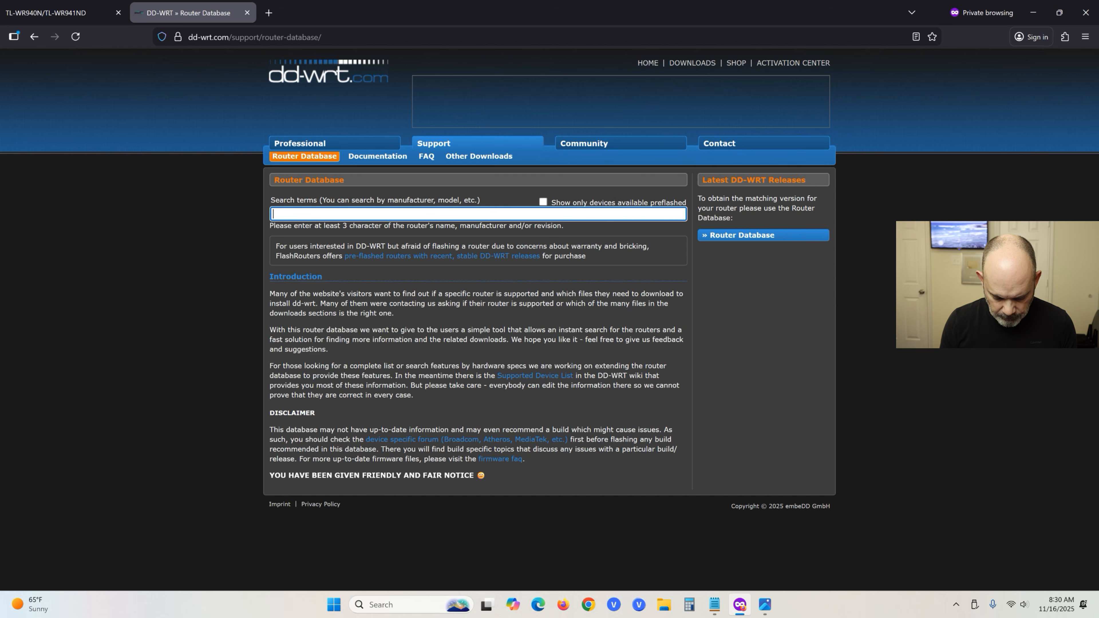
type("wr940n")
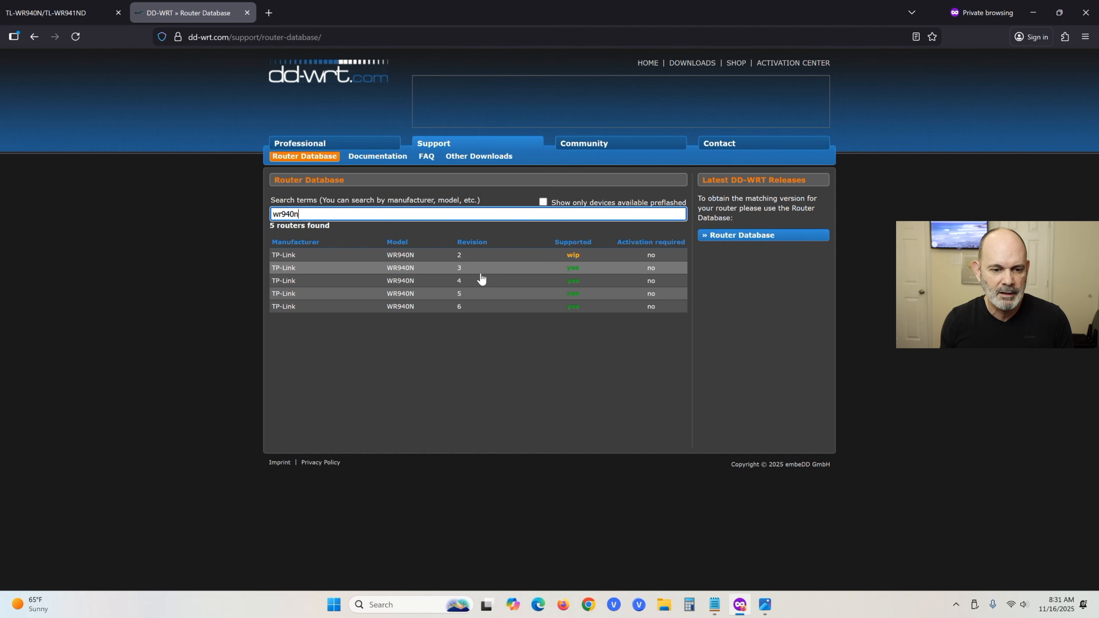
Open the TP-Link WR940N revision 3 entry in the router database.
right_click(463, 278)
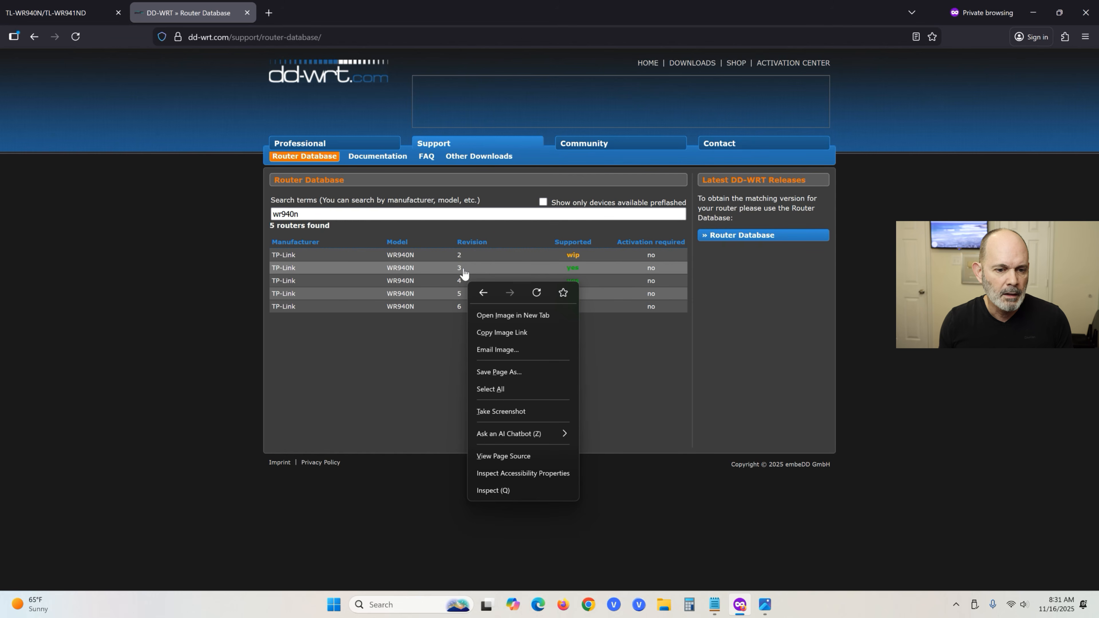
left_click(463, 269)
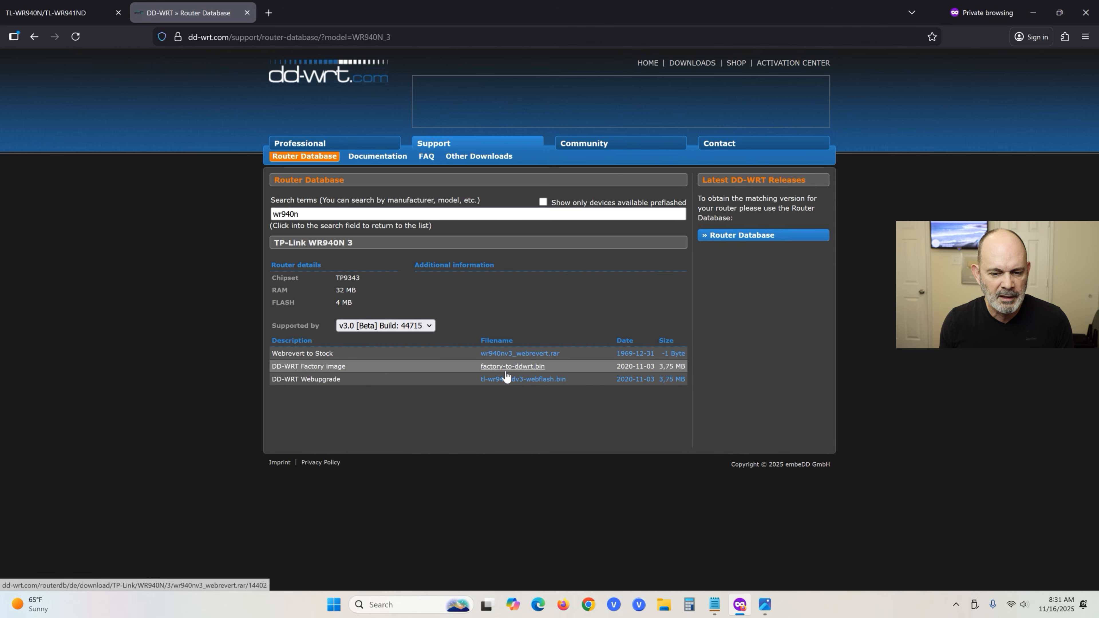
left_click(508, 385)
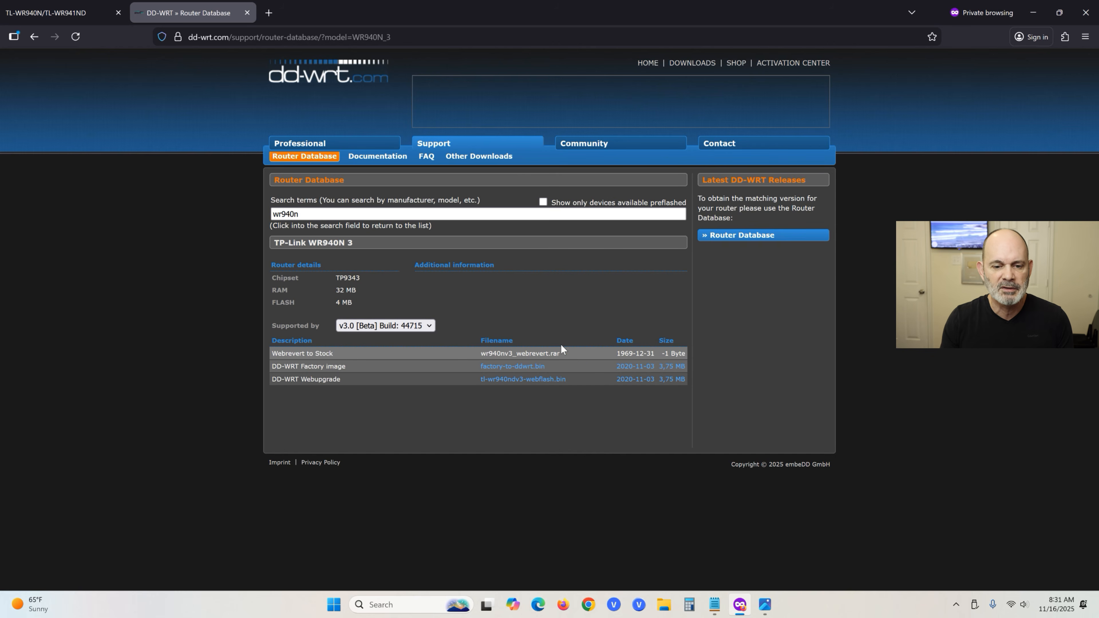
Save wr940nv3_webrevert.rar into the WR940N V3 folder, replacing the existing copy.
left_click(516, 354)
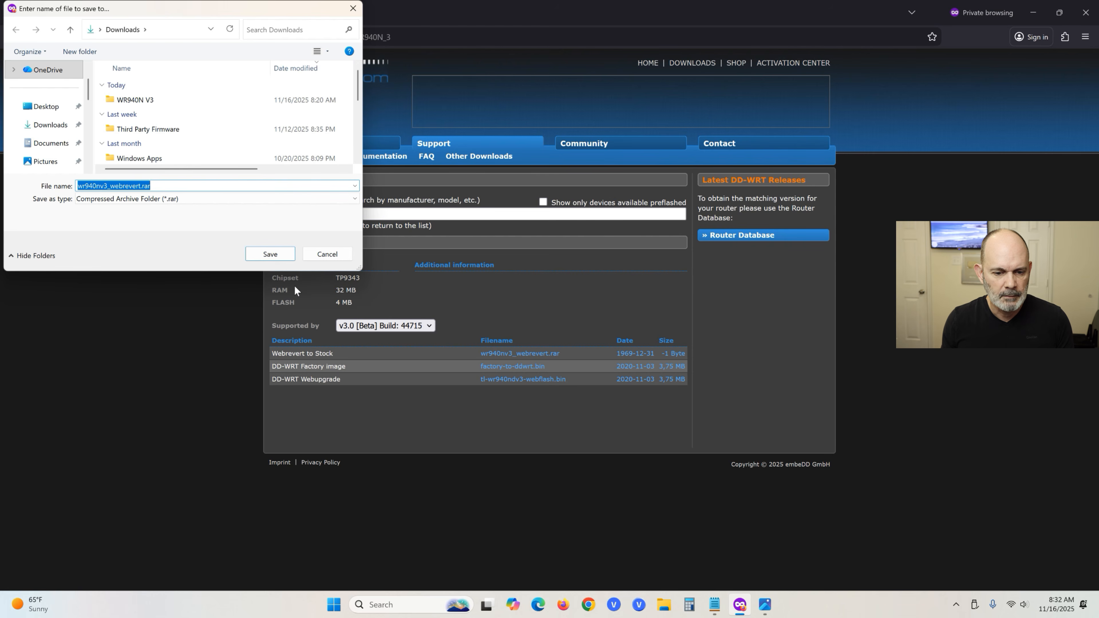
double_click(143, 100)
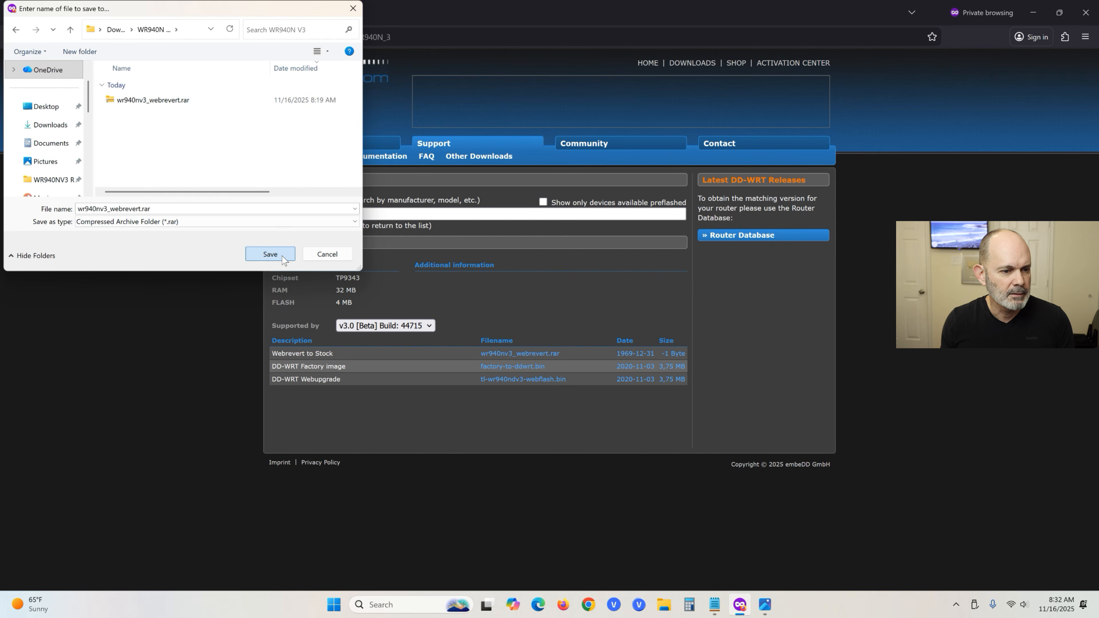
left_click(270, 254)
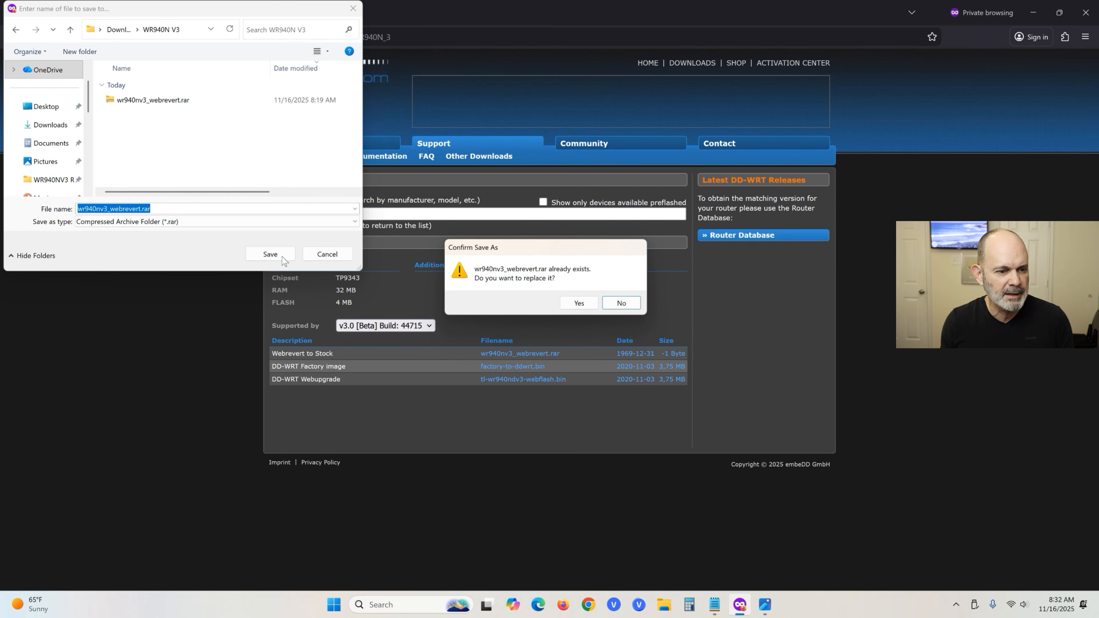
left_click(578, 303)
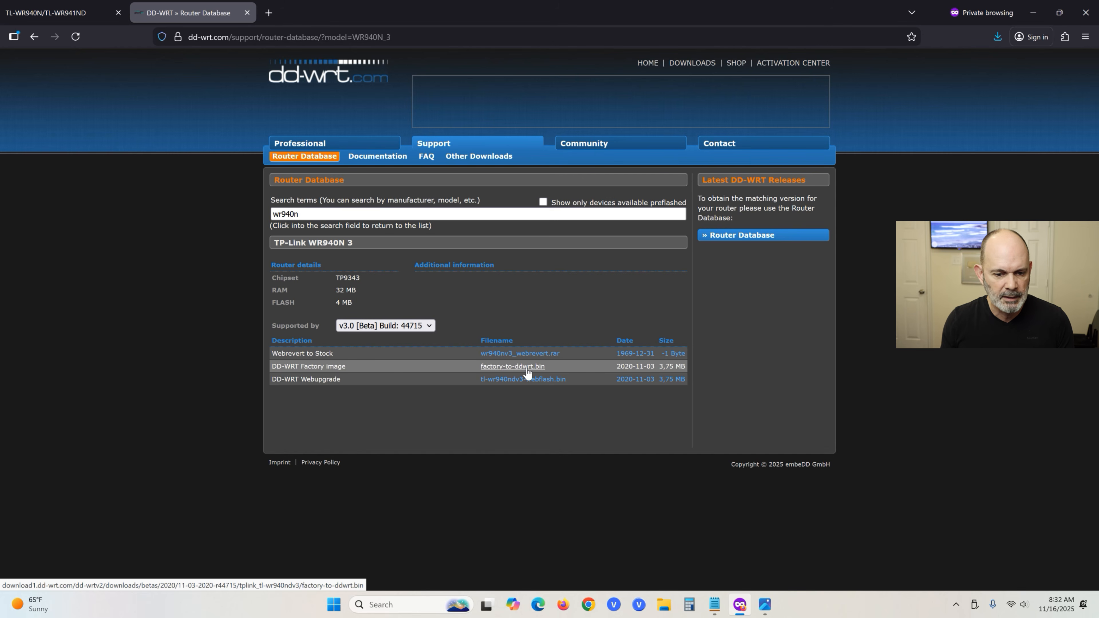
Save factory-to-ddwrt.bin into the WR940N V3 folder, overwriting the existing file.
left_click(522, 368)
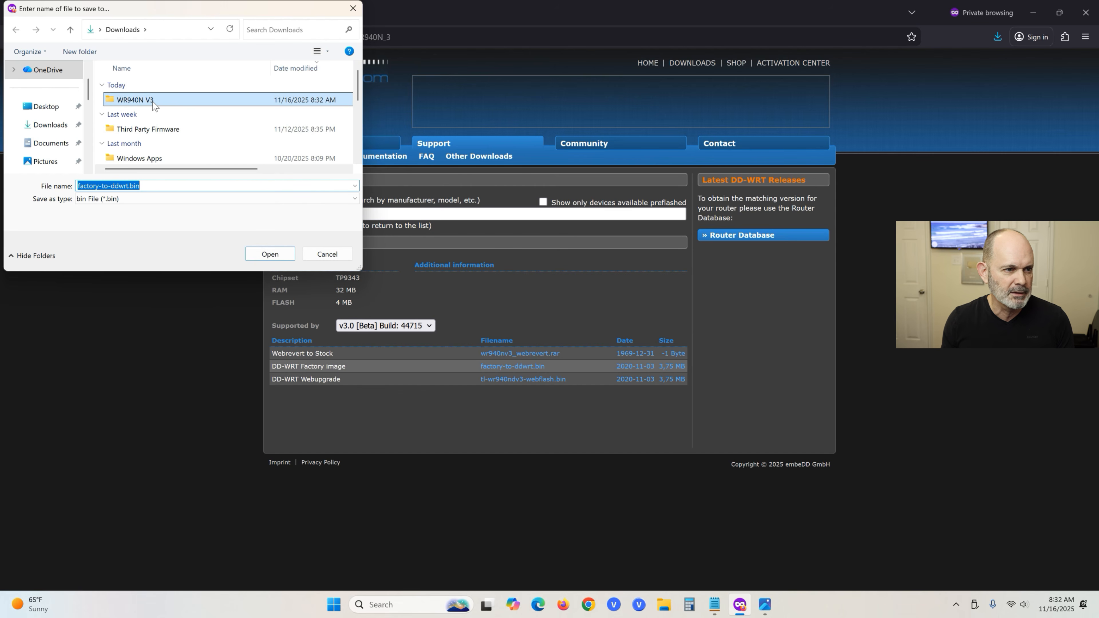
double_click(145, 103)
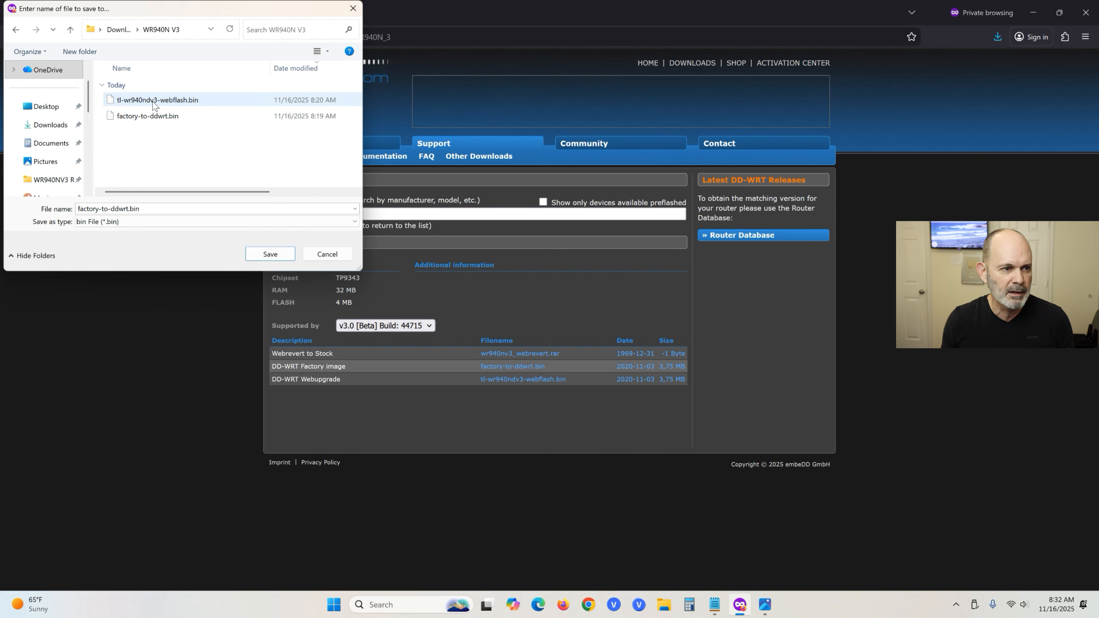
left_click(277, 253)
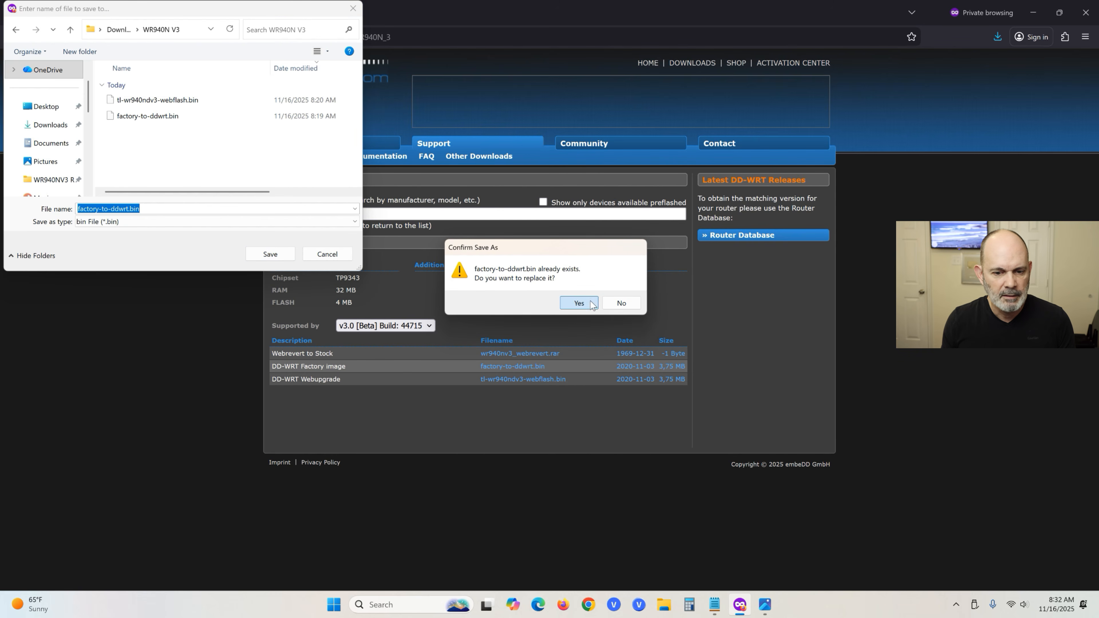
left_click(591, 304)
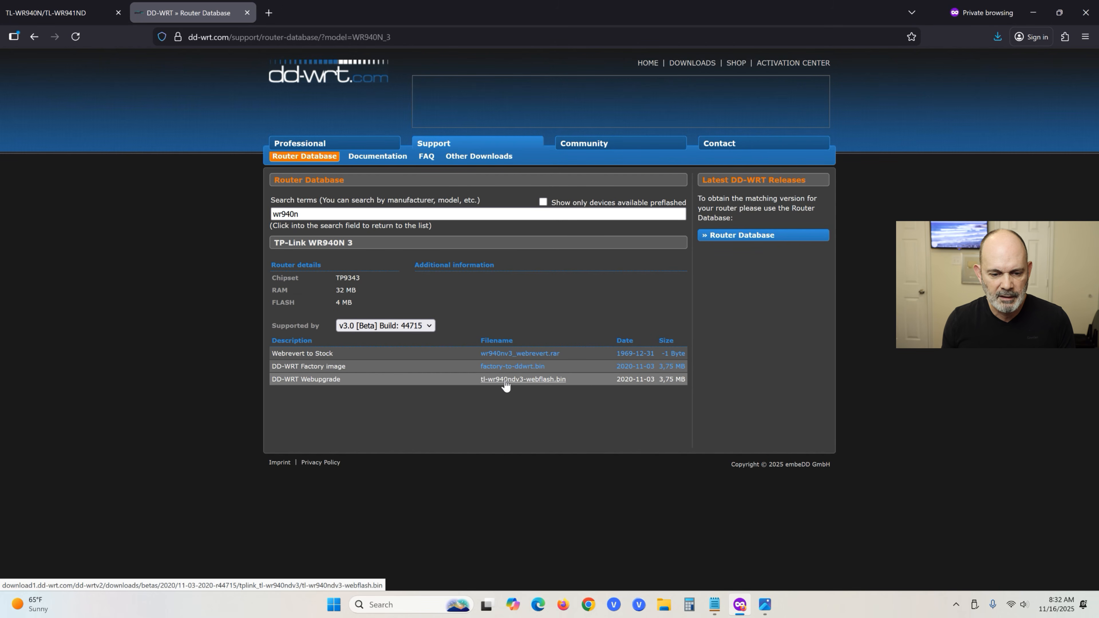
Save tl-wr940ndv3-webflash.bin into WR940N V3, overwriting the existing file.
left_click(555, 380)
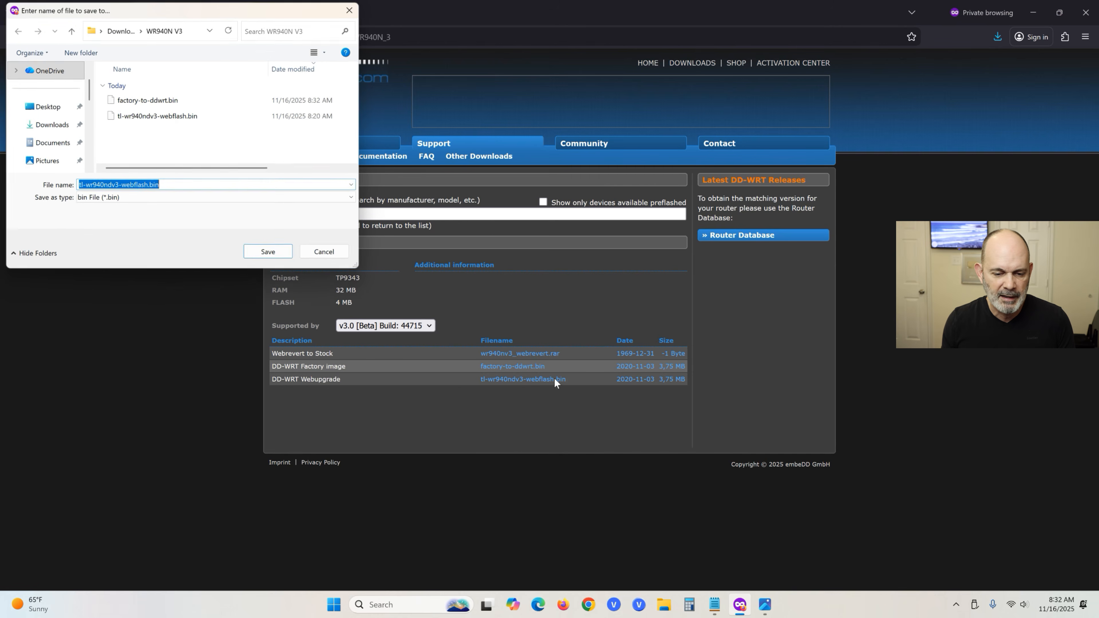
left_click(268, 251)
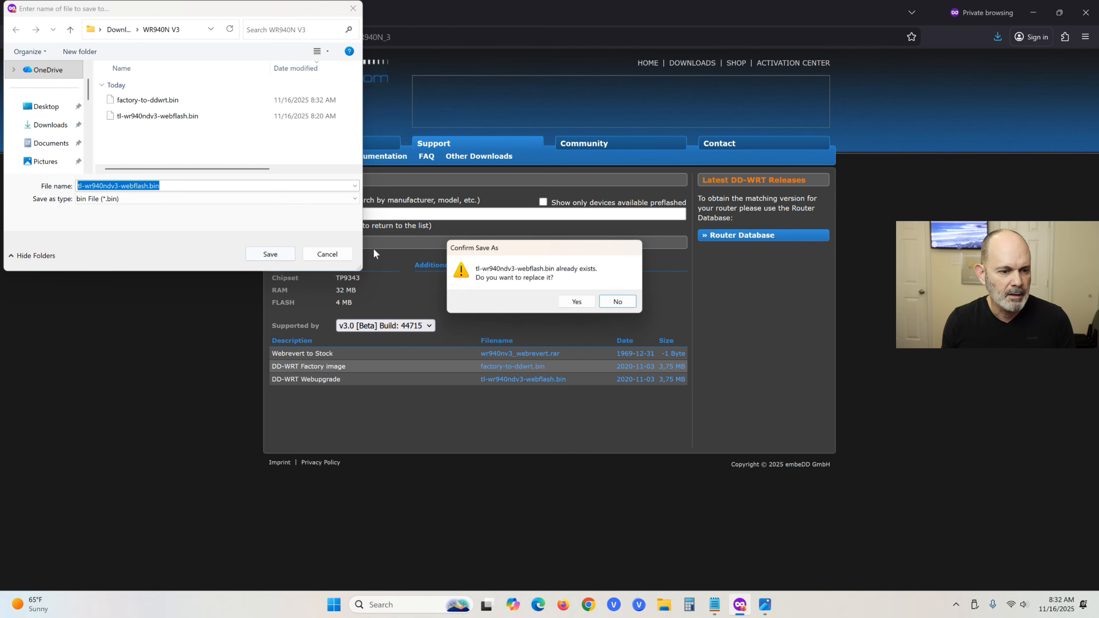
left_click(578, 302)
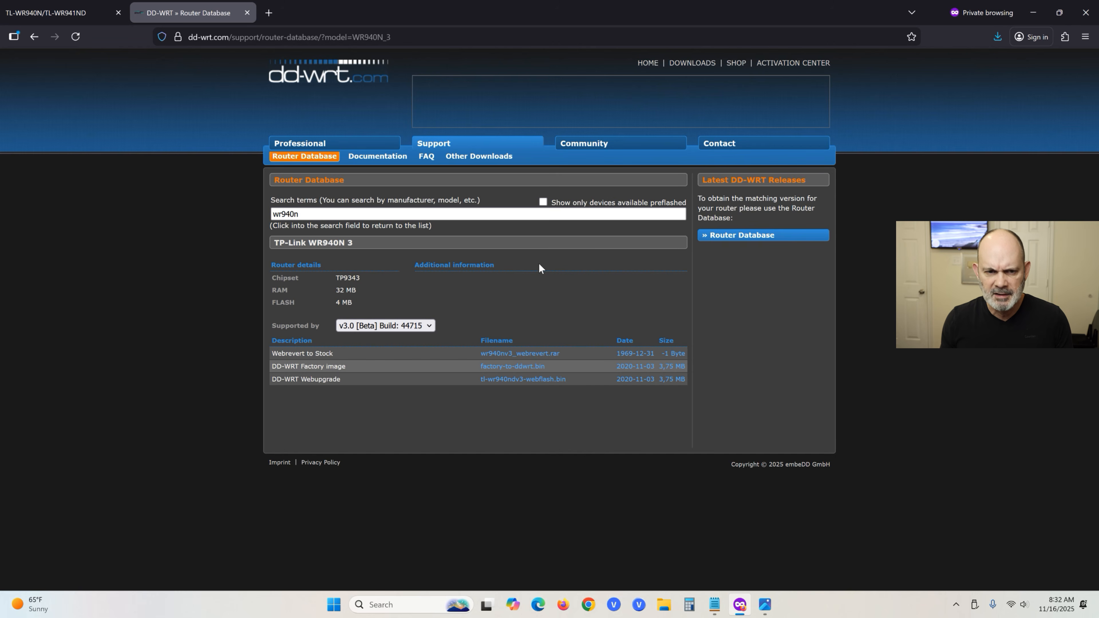
Browse Other Downloads to betas > latest, find wr940n, and open the tplink-tl-wr940ndv3 folder.
left_click(488, 160)
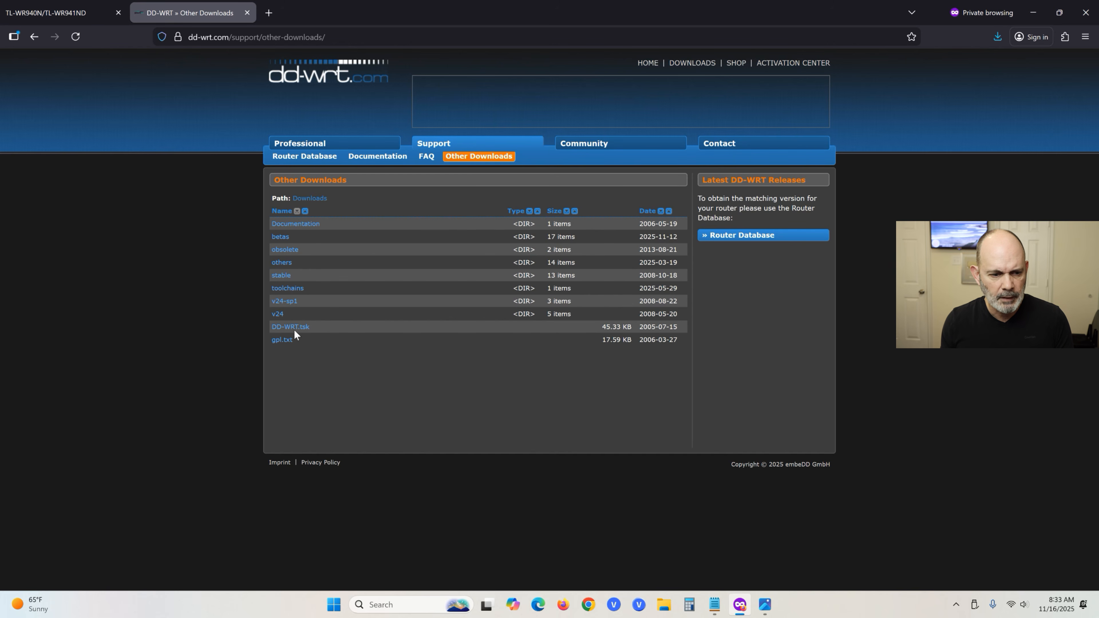
left_click(284, 240)
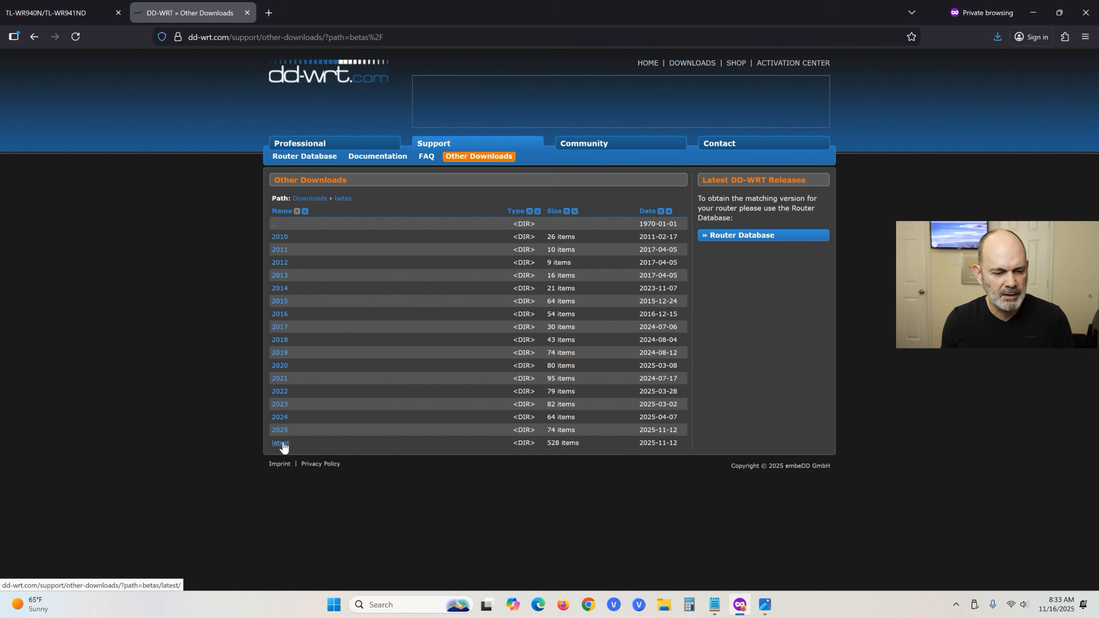
left_click(281, 444)
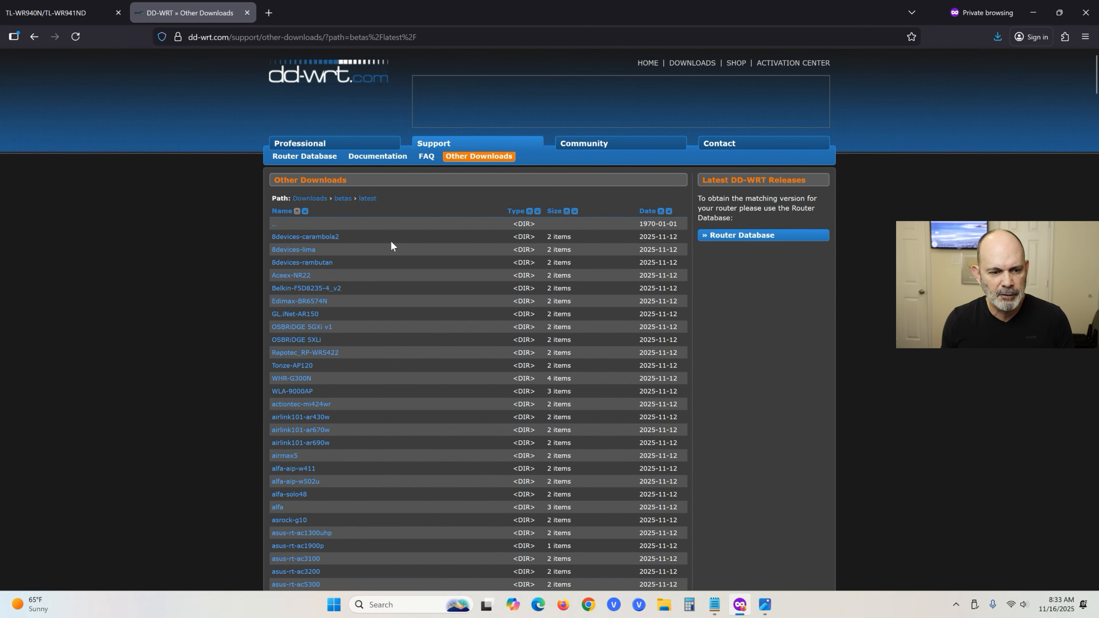
key("ctrl+f")
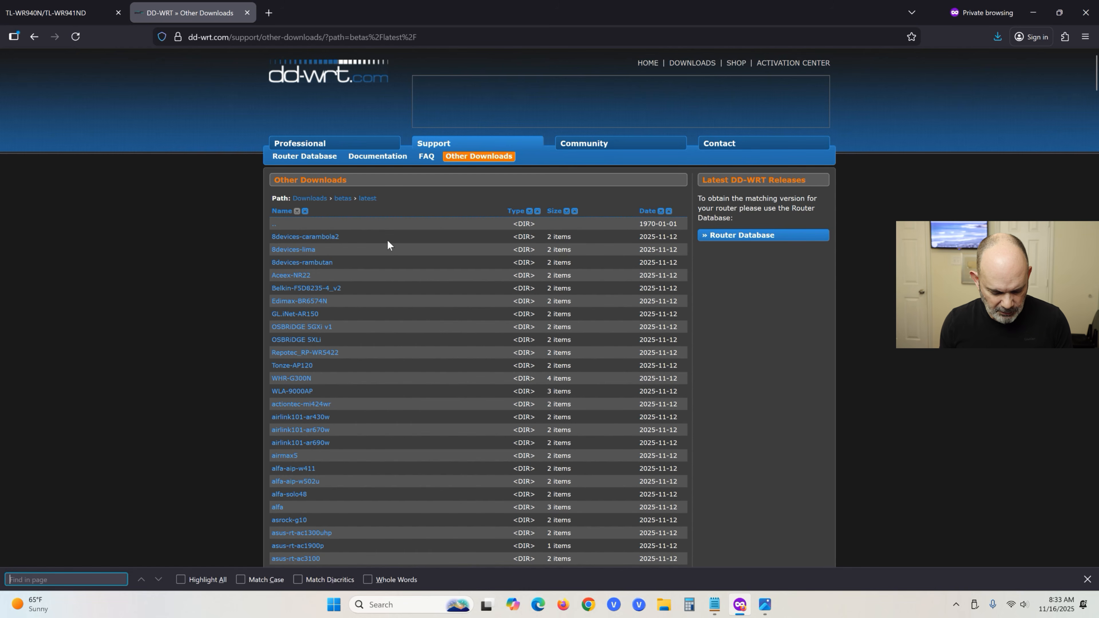
type("wr")
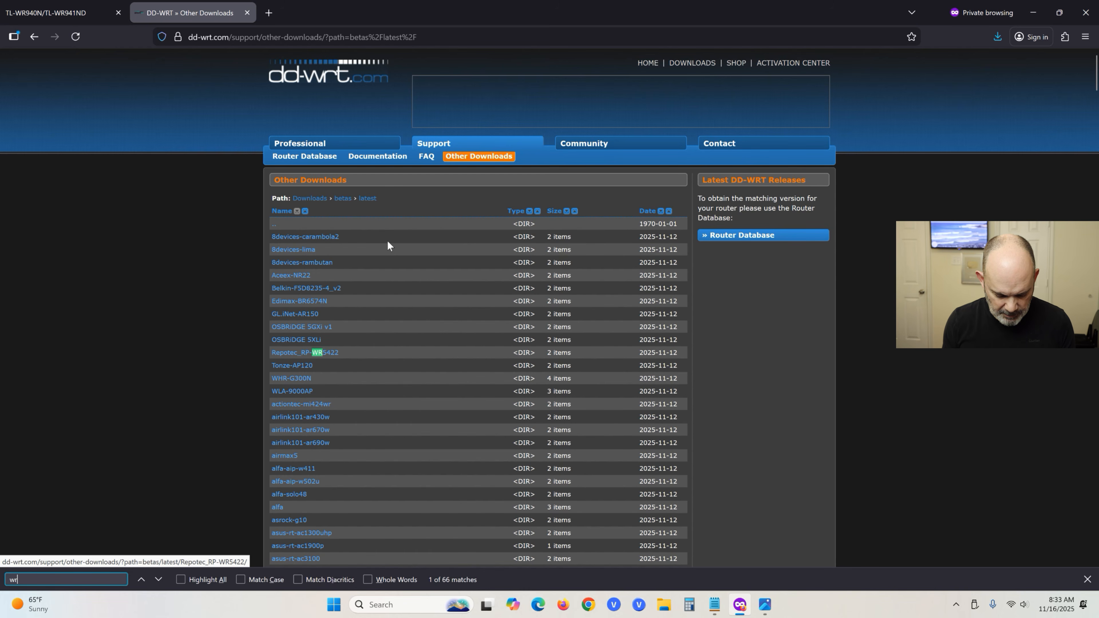
type("940n")
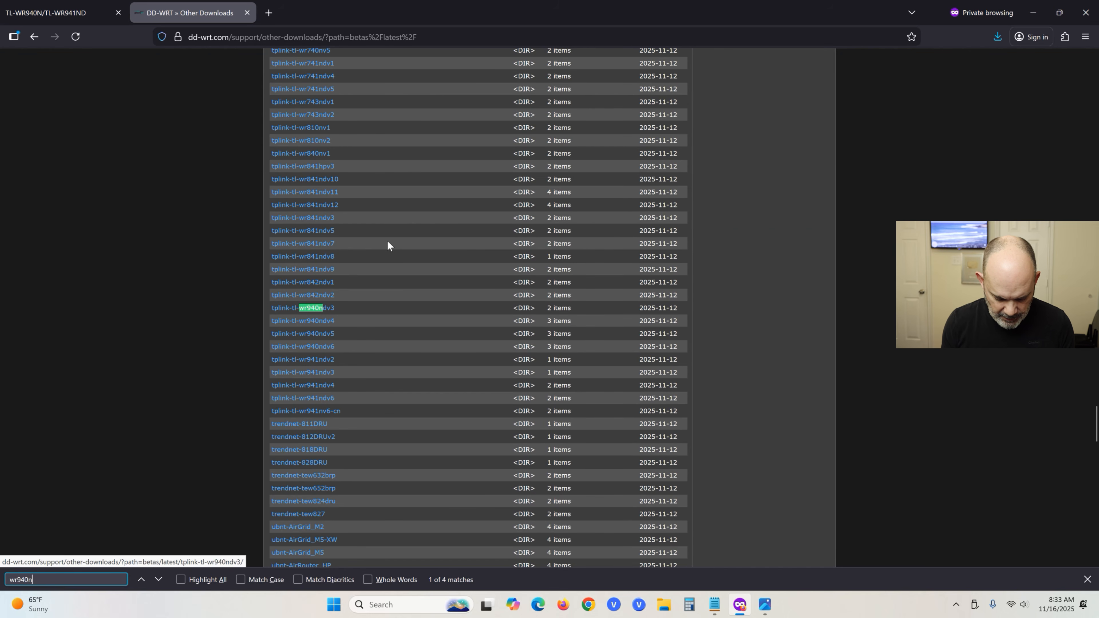
left_click(332, 316)
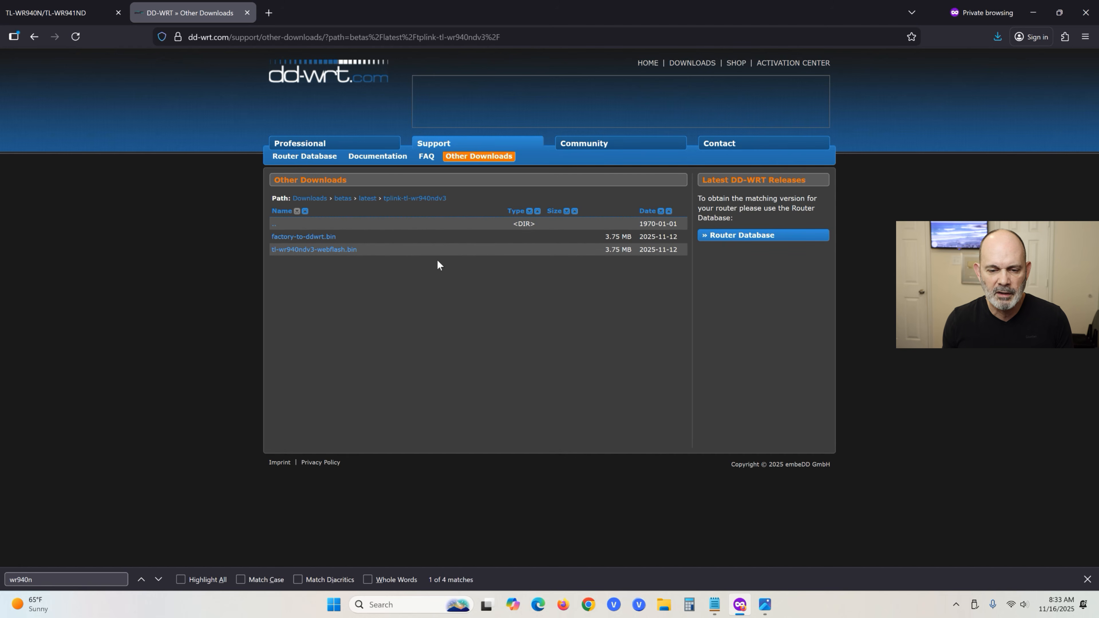
Skim the 2025 beta builds, then go back to the latest betas listing.
left_click(342, 200)
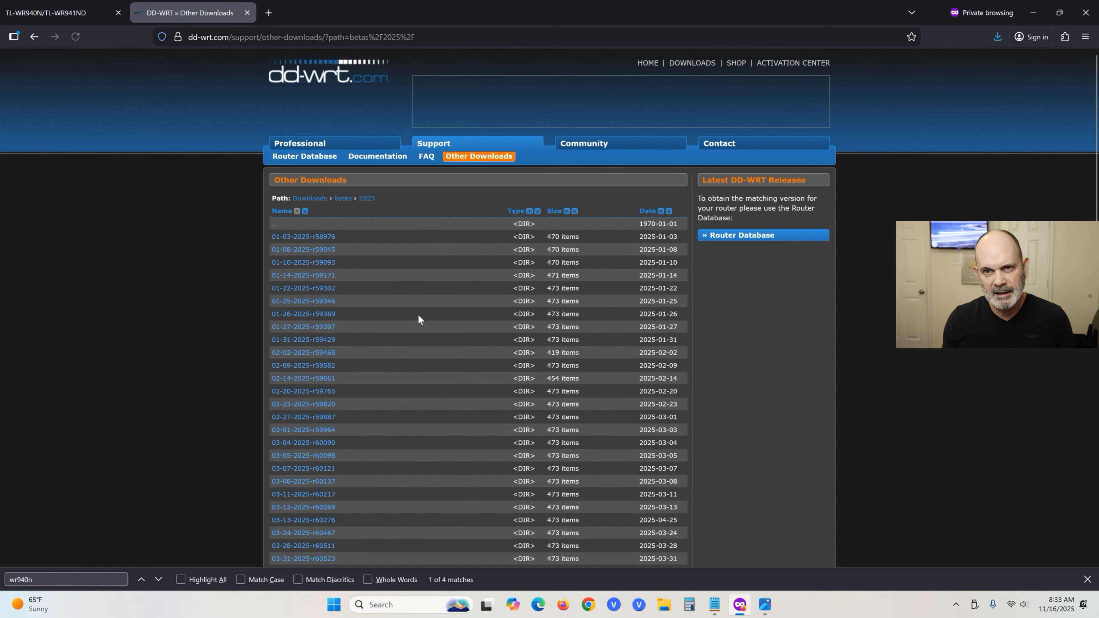
scroll(376, 299, "down", 2)
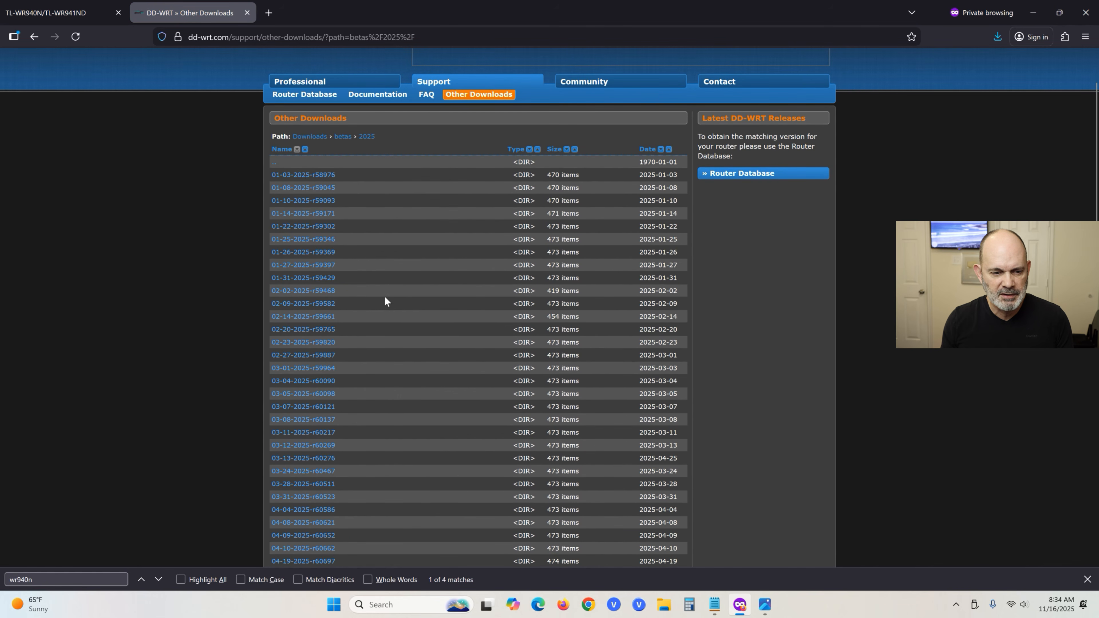
scroll(431, 274, "down", 15)
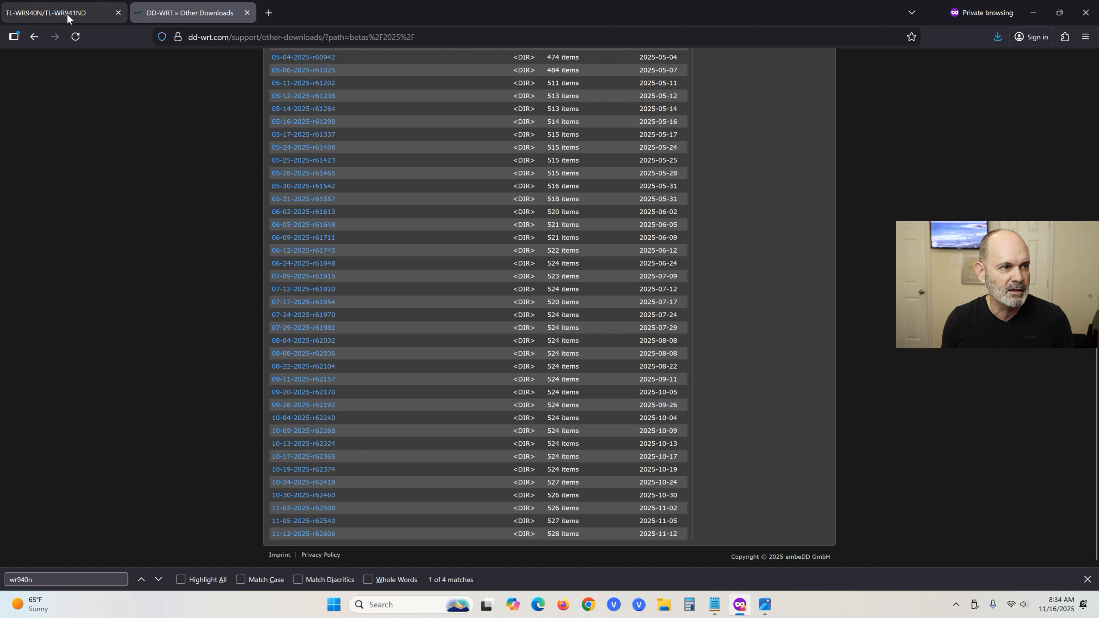
left_click(34, 37)
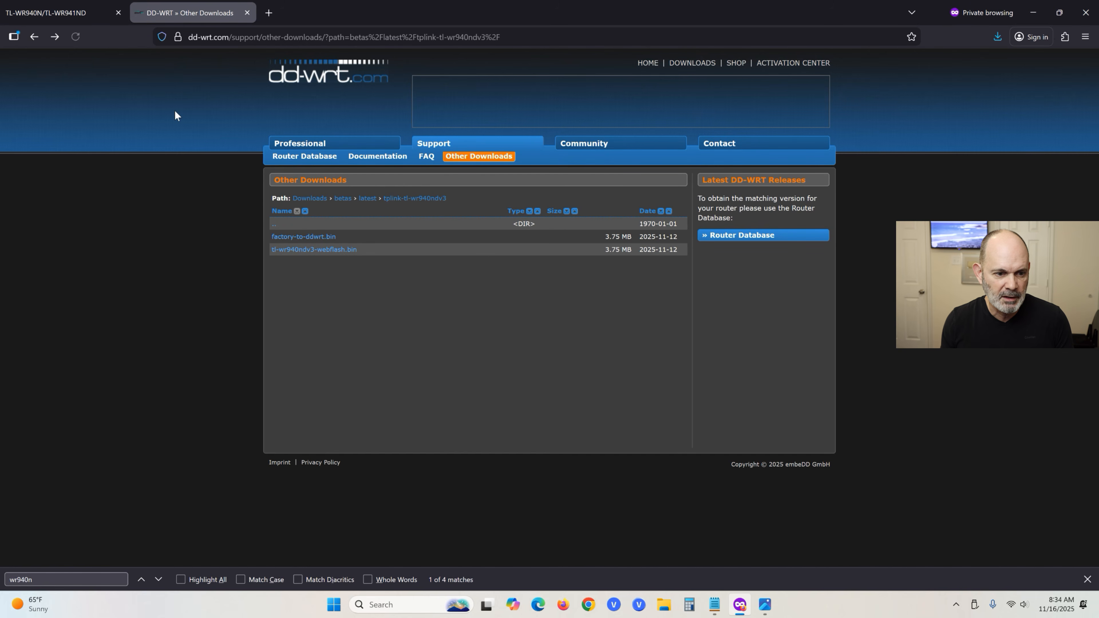
left_click(35, 37)
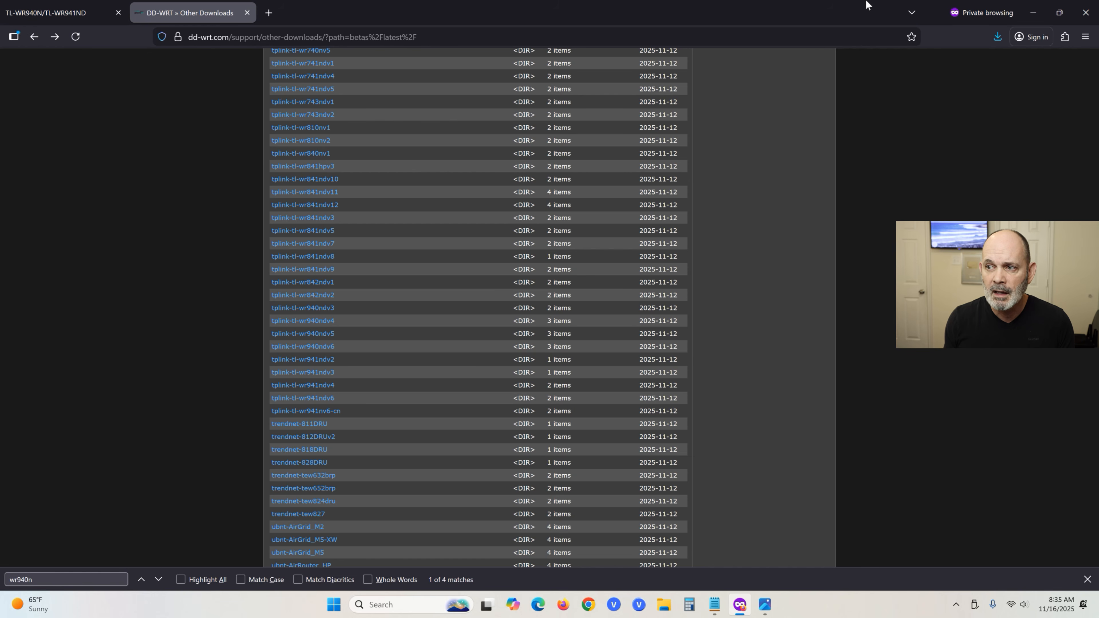
View '#4 Locked Error 18005.png' maximized in Photos, then minimize it.
left_click(1035, 14)
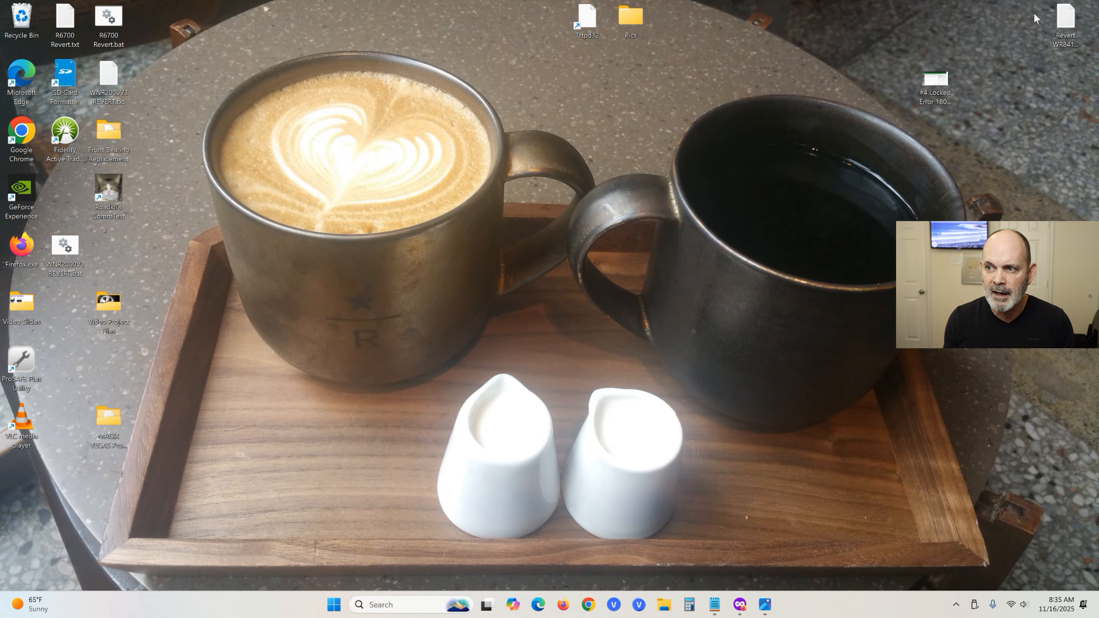
double_click(935, 101)
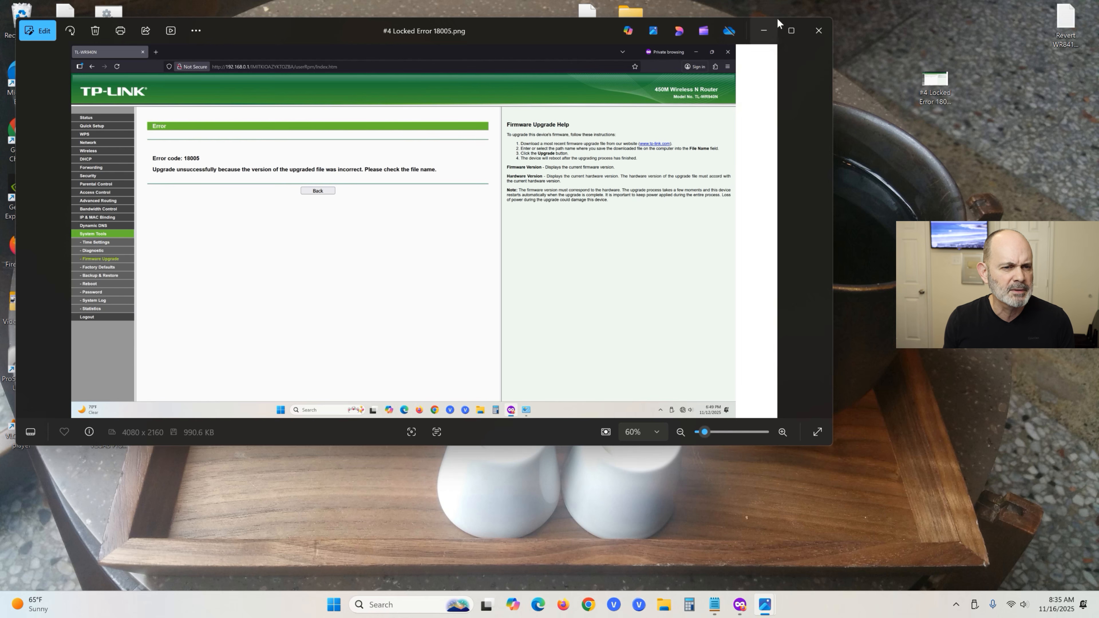
left_click(792, 30)
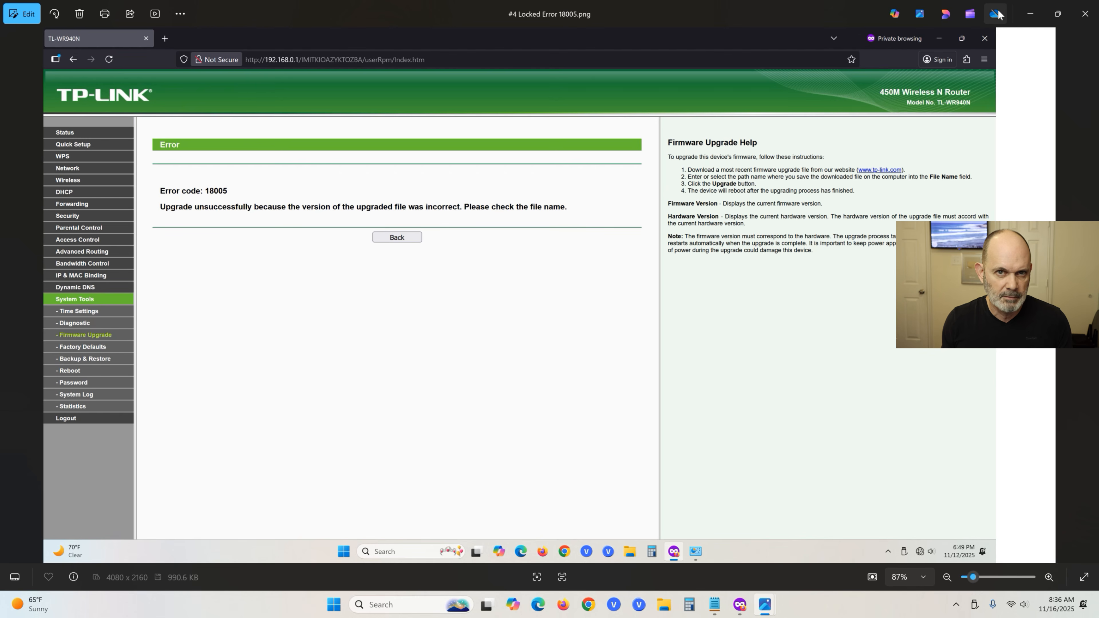
left_click(1034, 18)
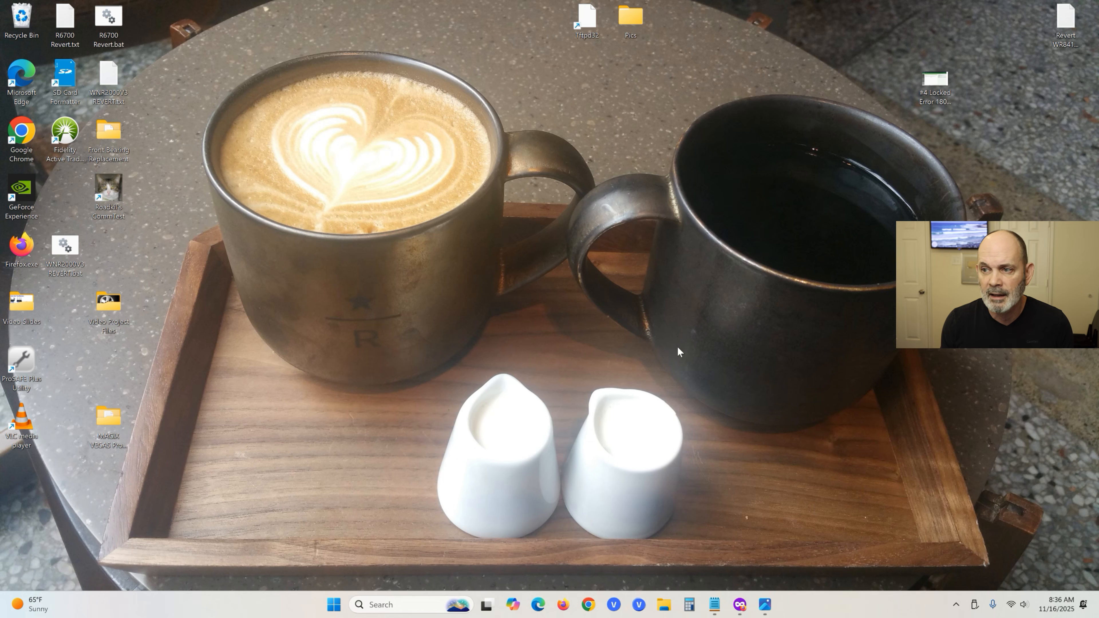
Restore Firefox and go back to the betas folder showing years 2010–2025 and latest.
left_click(745, 611)
scroll(476, 392, "up", 1)
scroll(476, 388, "down", 10)
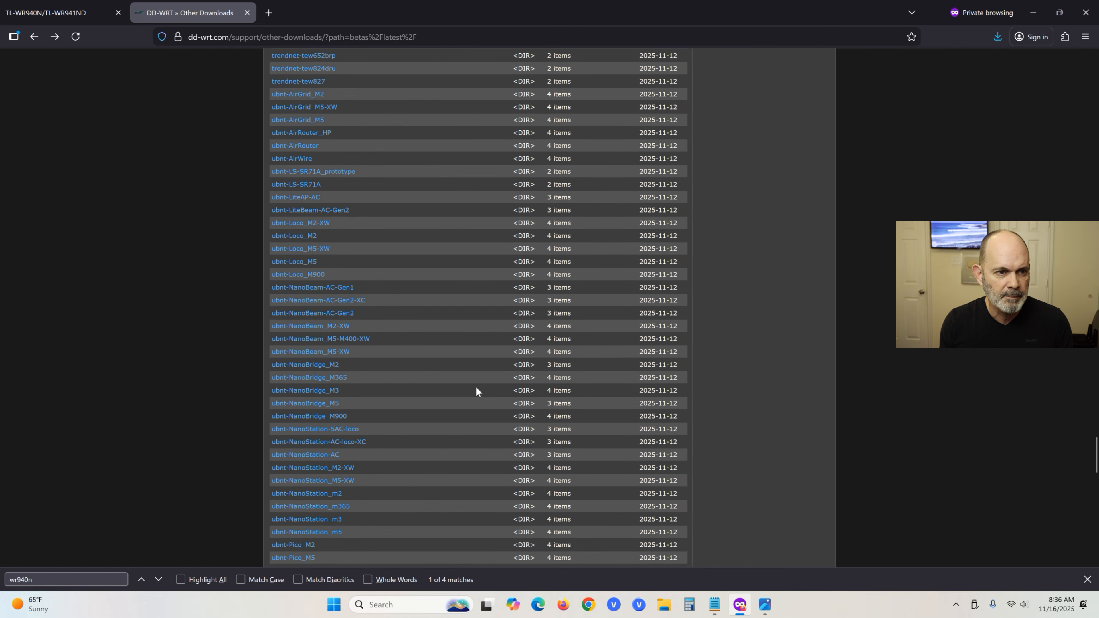
scroll(476, 391, "up", 8)
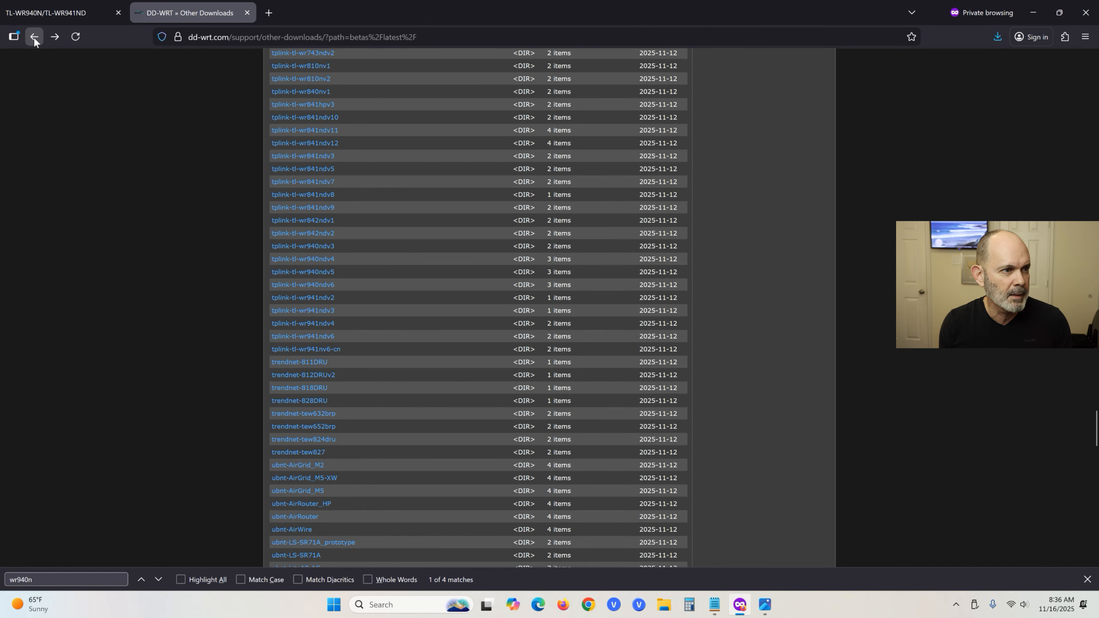
left_click(34, 37)
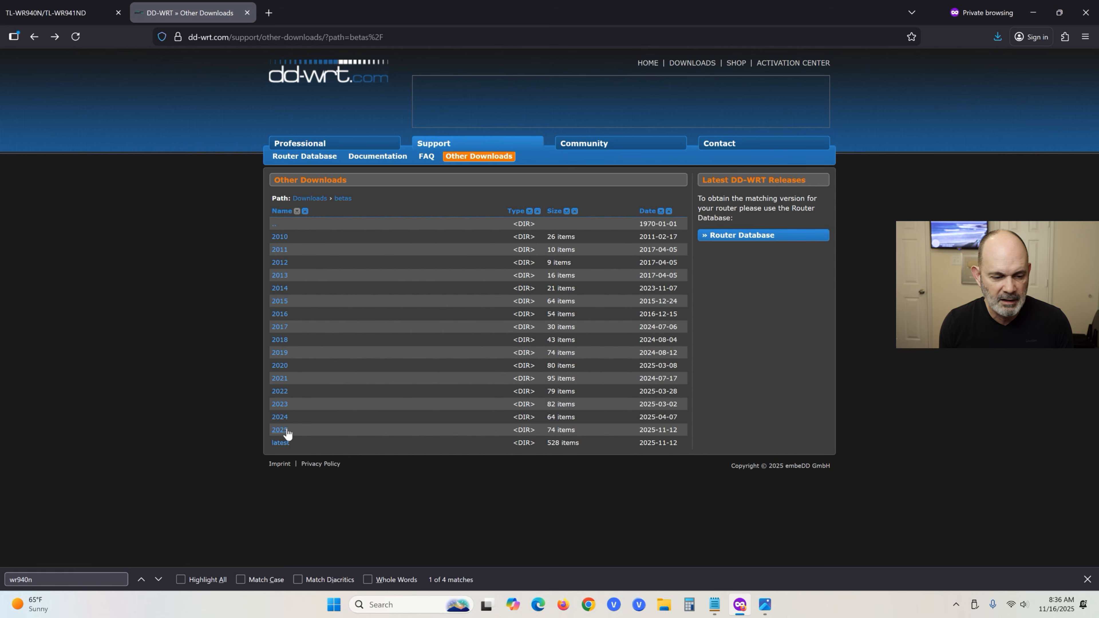
Open the Router Database page listing 815 routers, then minimize Firefox.
left_click(320, 156)
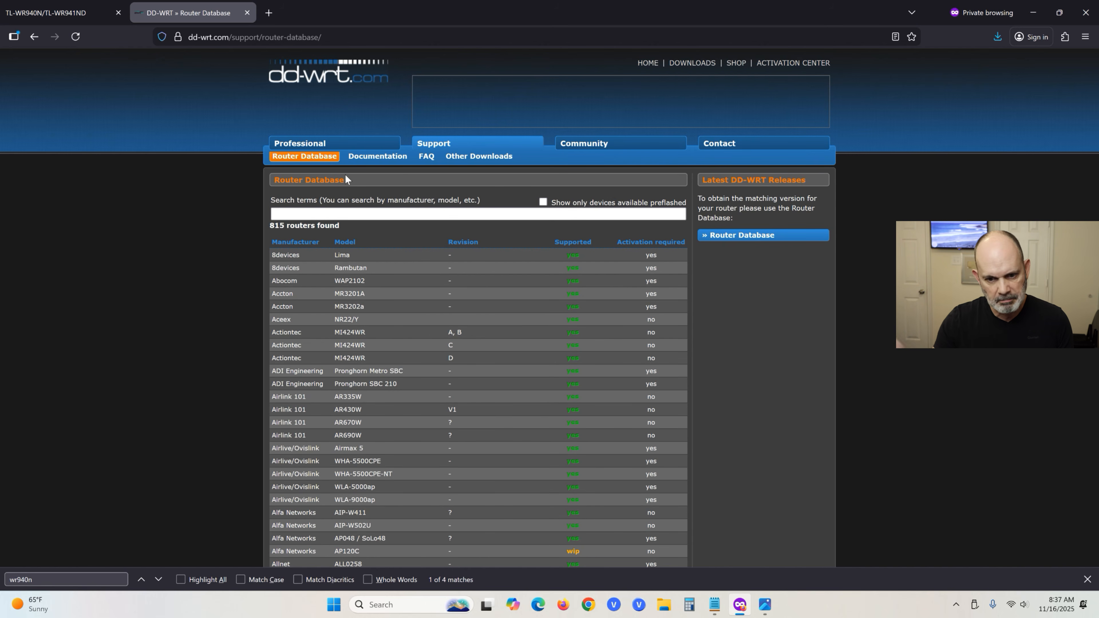
left_click(1034, 16)
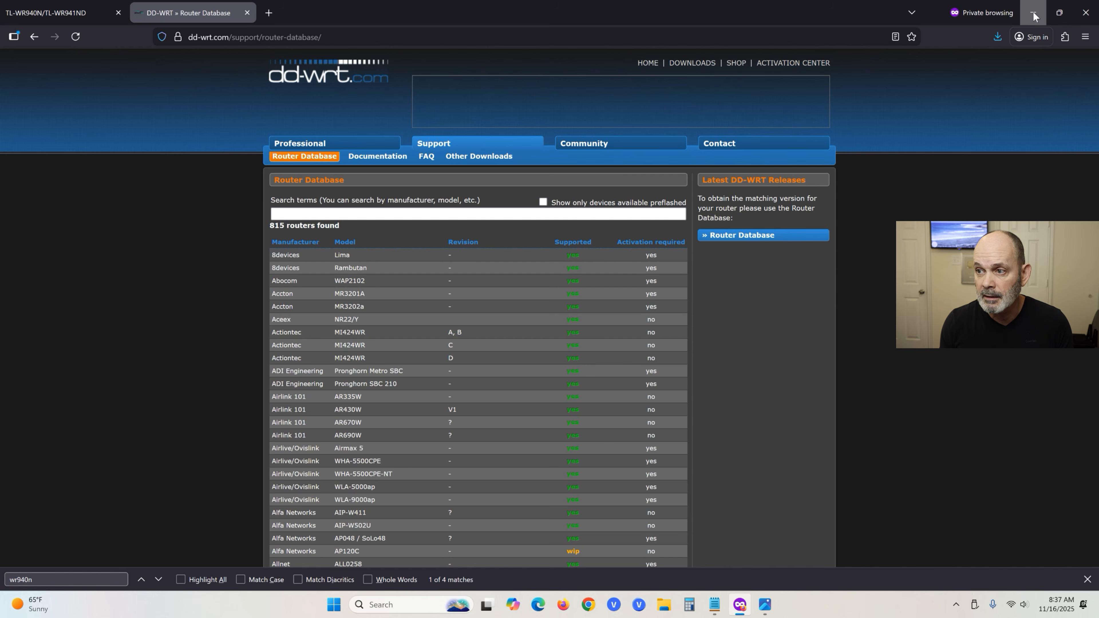
Restore Firefox and switch to the TL-WR940N router tab, selecting its address.
left_click(740, 605)
left_click(59, 13)
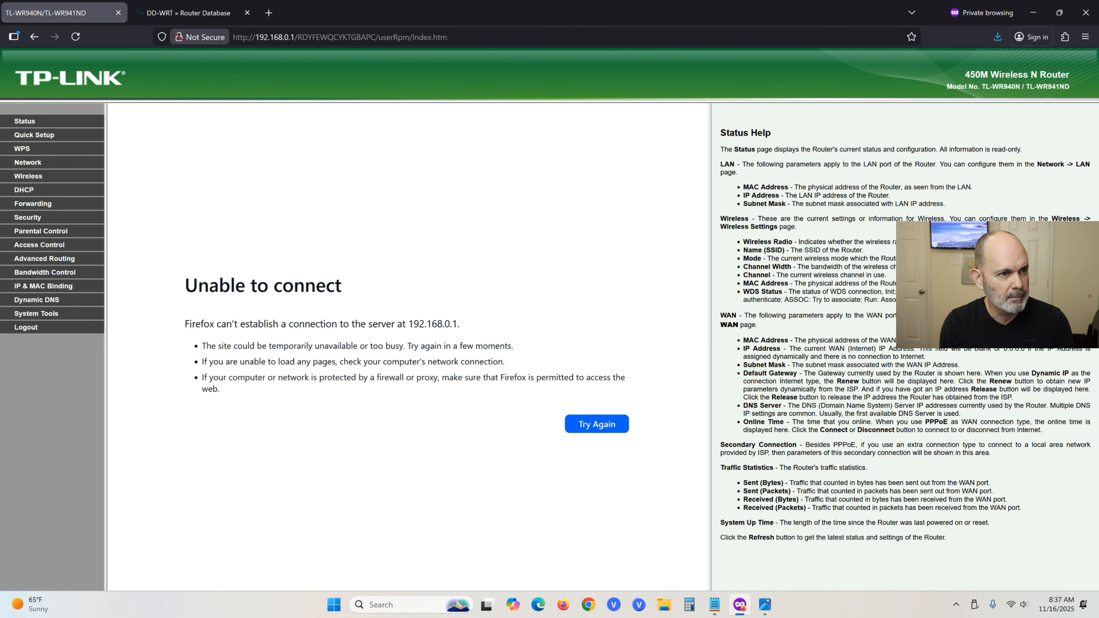
left_click(277, 37)
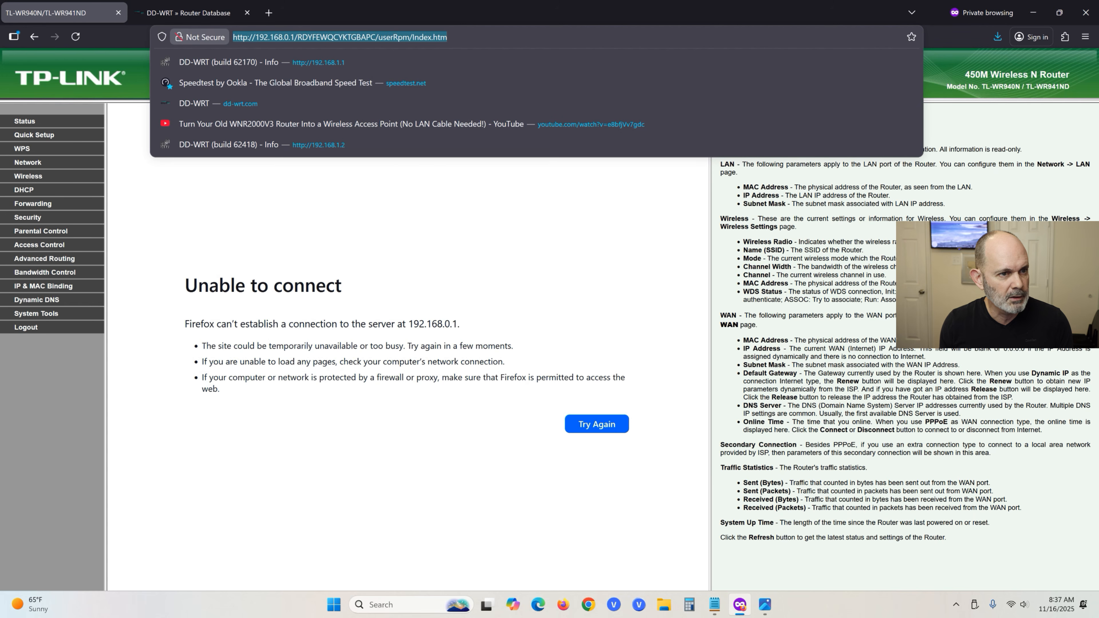
Copy 192.168.0.1 from the router notes, undoing an accidental cut, then minimize both windows.
left_click(714, 605)
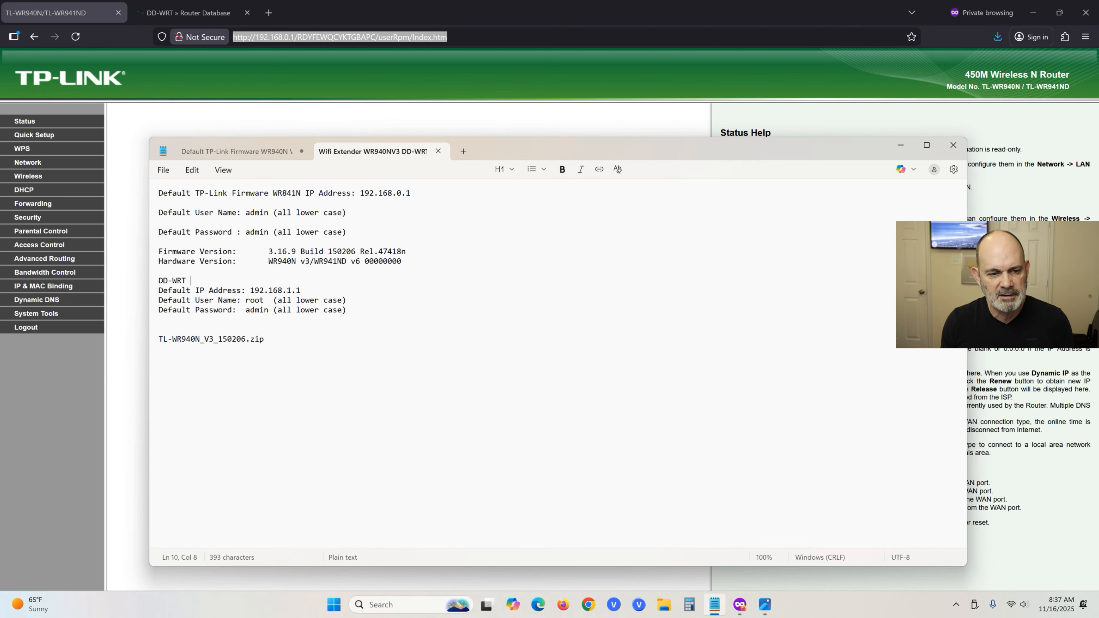
left_click_drag(361, 193, 447, 197)
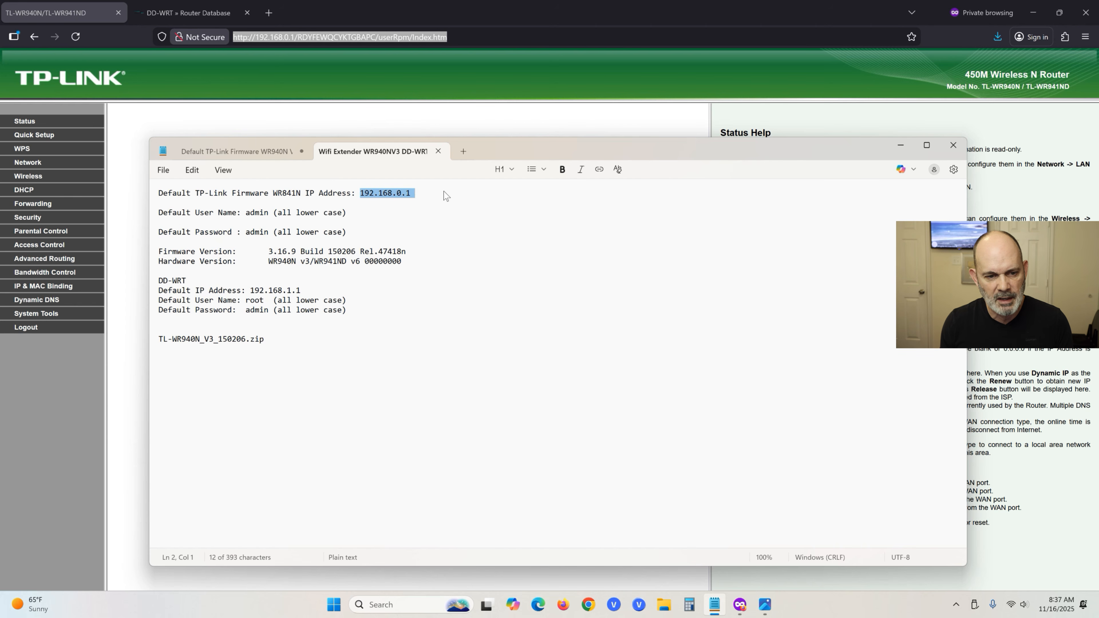
right_click(419, 198)
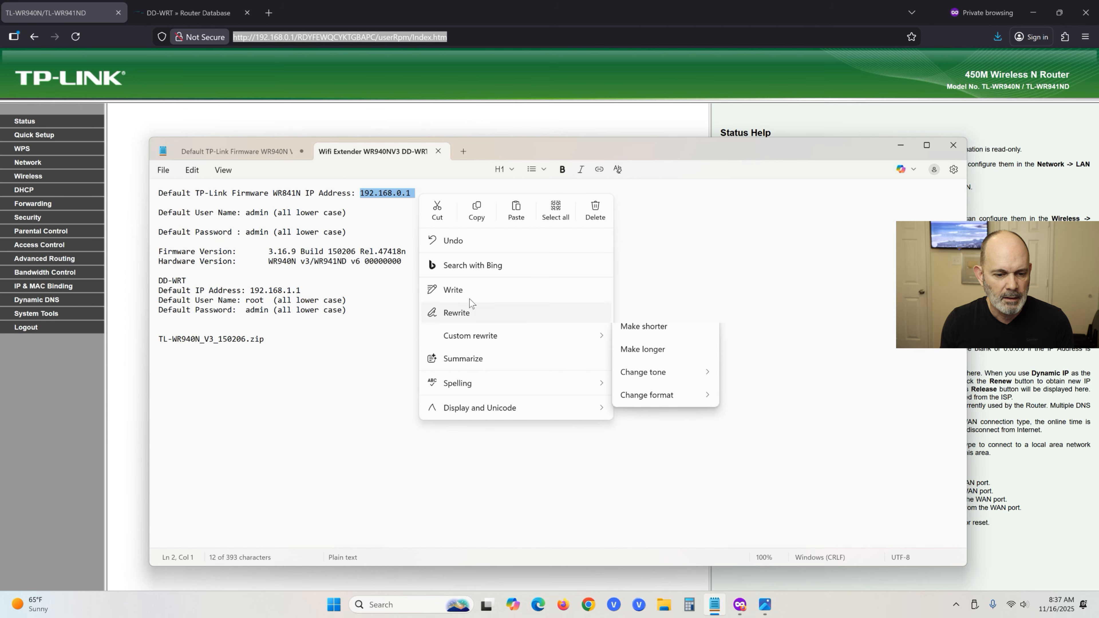
left_click(444, 215)
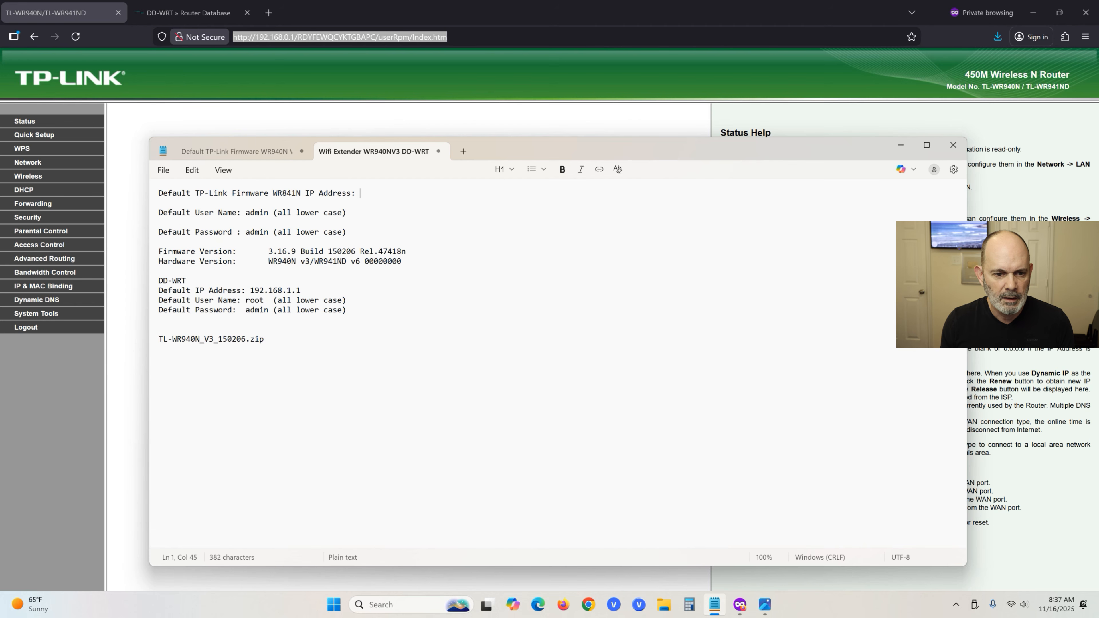
left_click(192, 170)
left_click(196, 189)
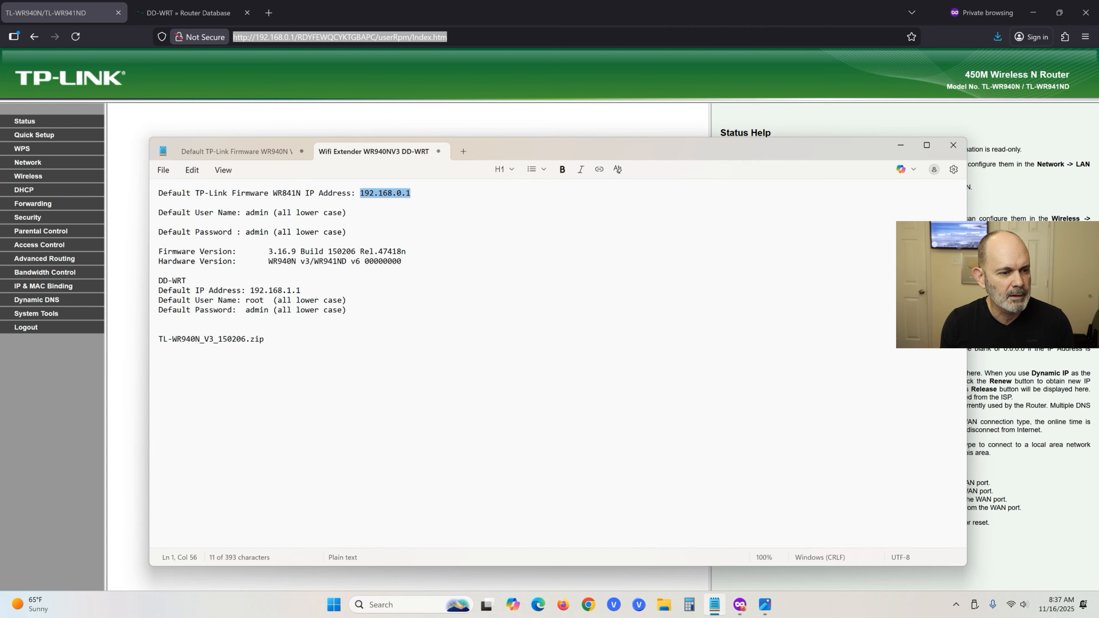
right_click(382, 198)
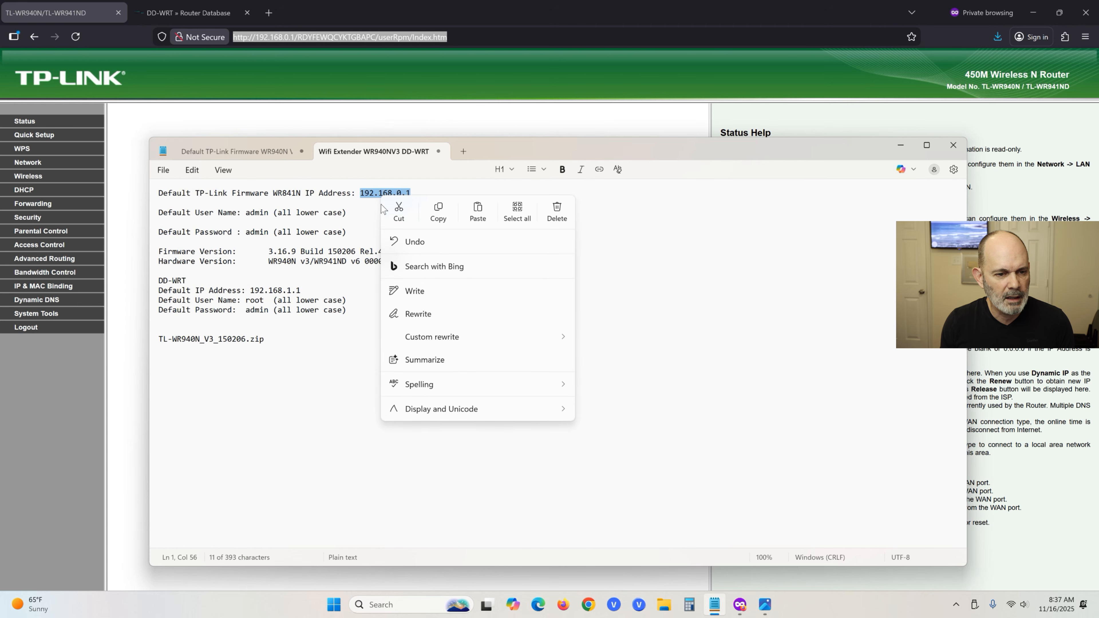
left_click(438, 212)
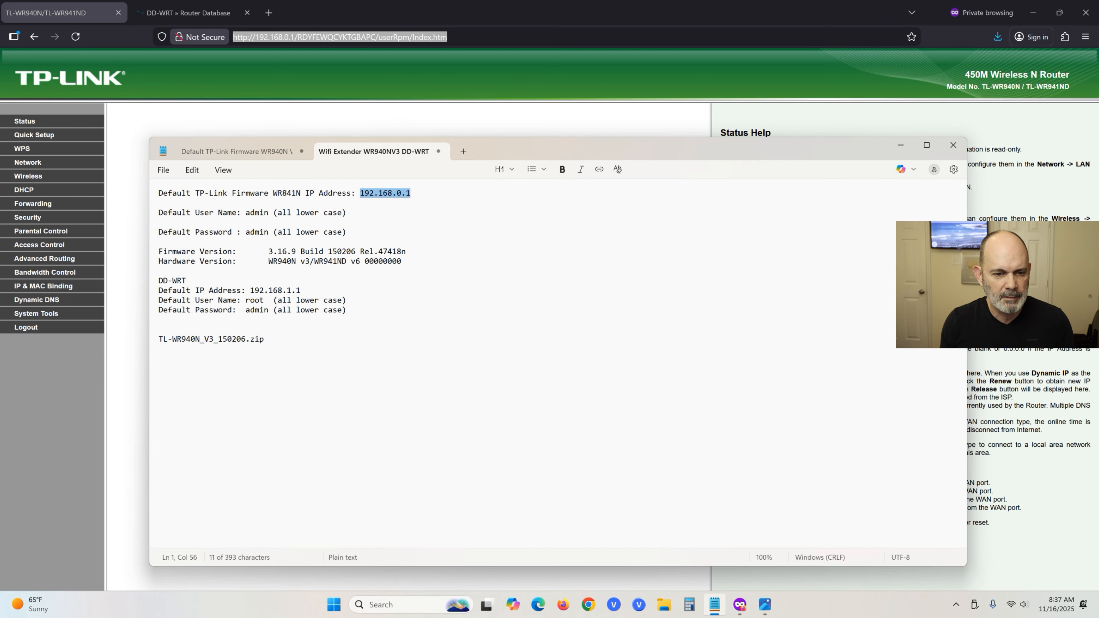
left_click(900, 145)
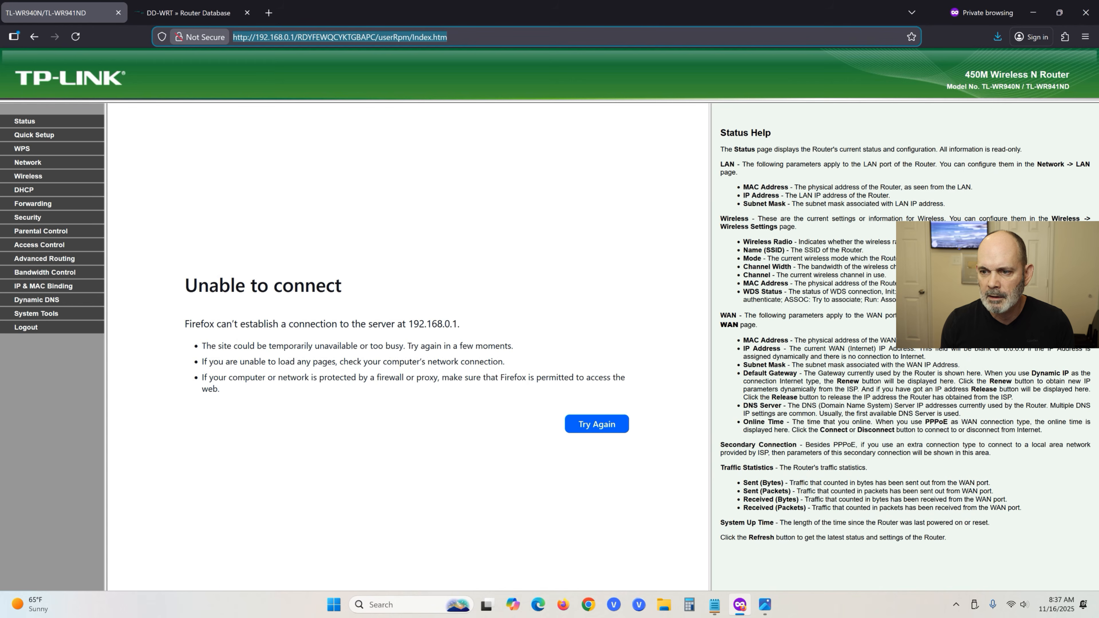
left_click(1033, 19)
Bring up '#1 Ethernet patch cord.jpg' in Photos, then advance to '#1Back WR940N.png'.
mouse_move(768, 609)
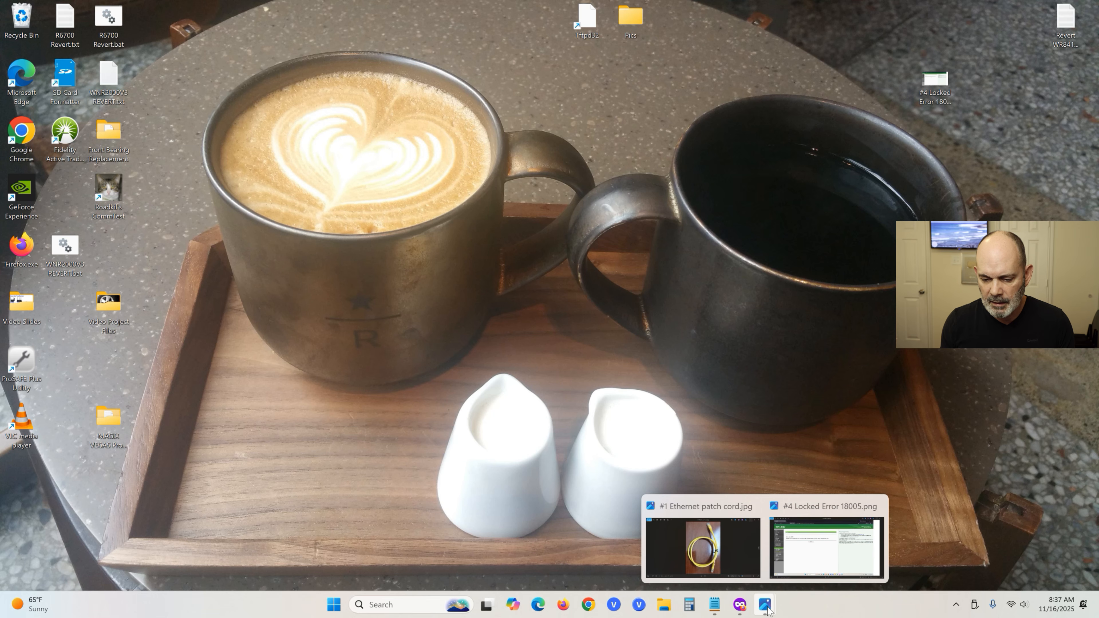
left_click(732, 565)
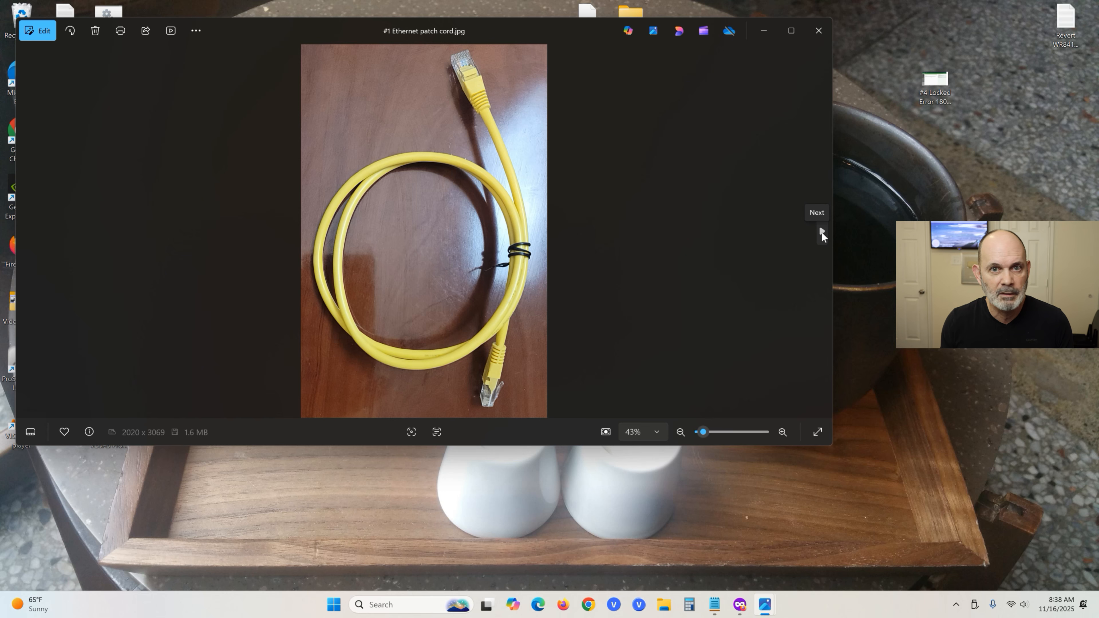
left_click(822, 232)
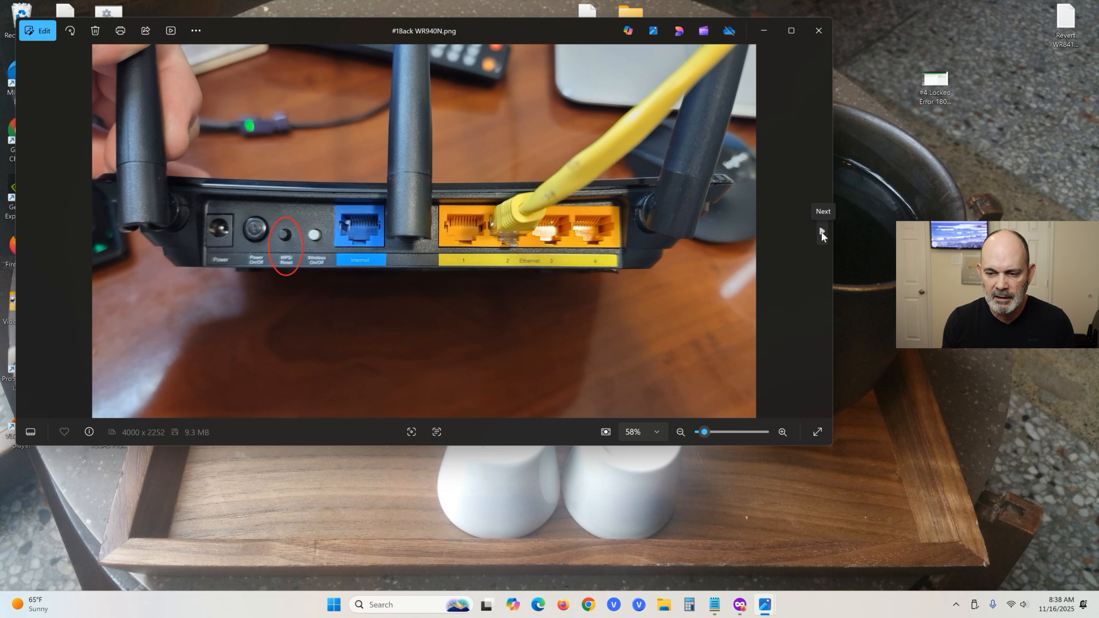
Show '#3 Ethernet patch cord.jpg' with the cable plugged into the PC, then close Photos.
left_click(821, 232)
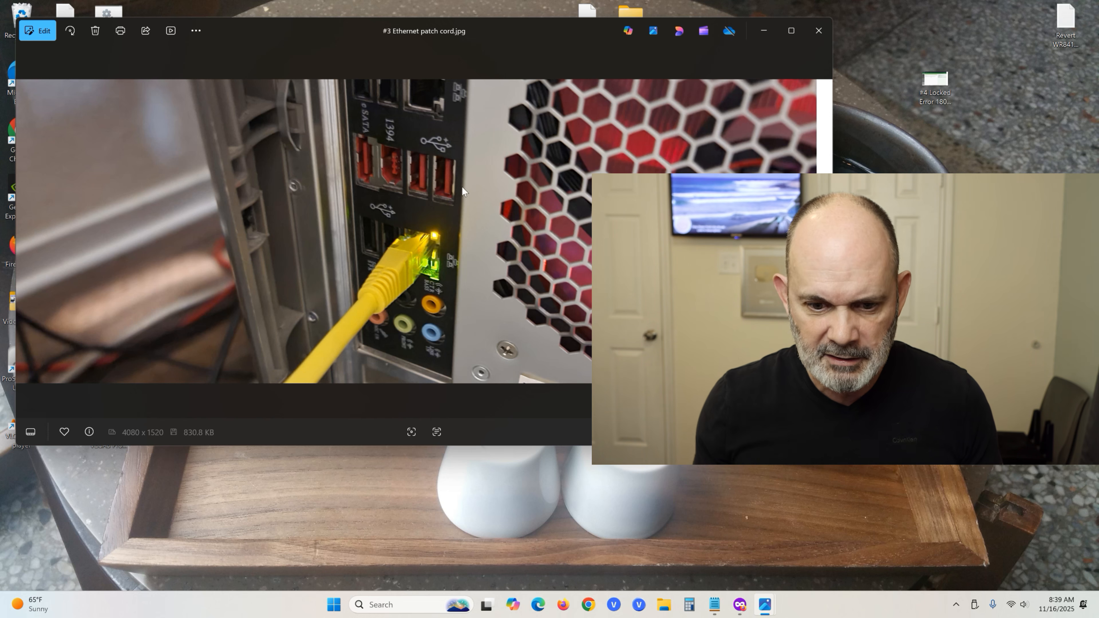
left_click(819, 31)
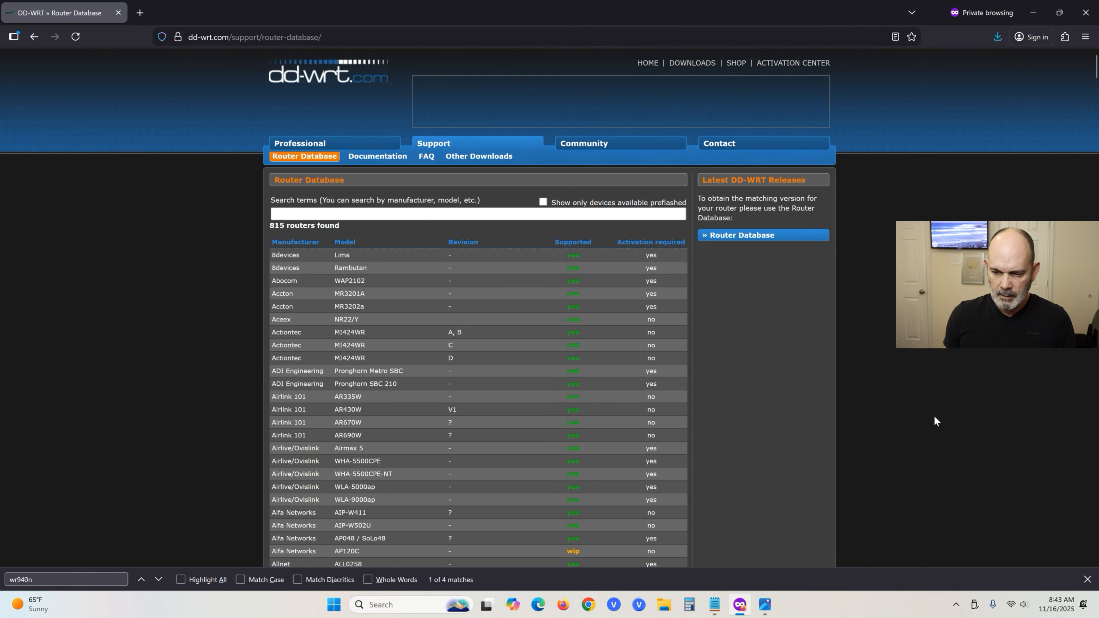
Open a blank private tab next to the DD-WRT Router Database tab.
left_click(141, 13)
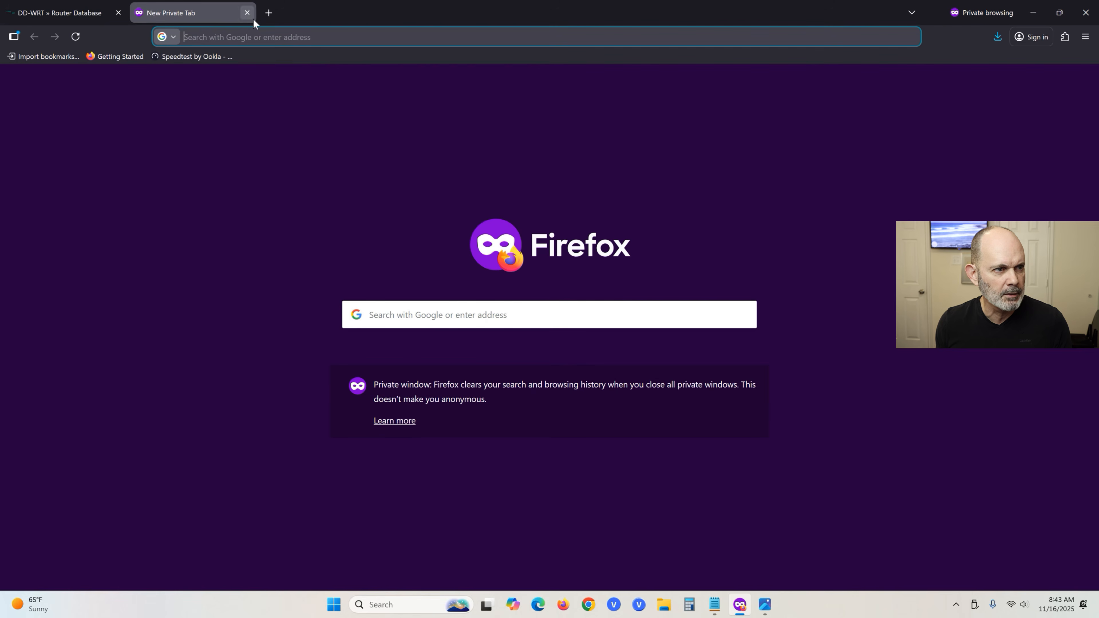
Switch Windows Wi-Fi off in Quick Settings, disconnecting from DDArcher C9 5G.
left_click(1012, 602)
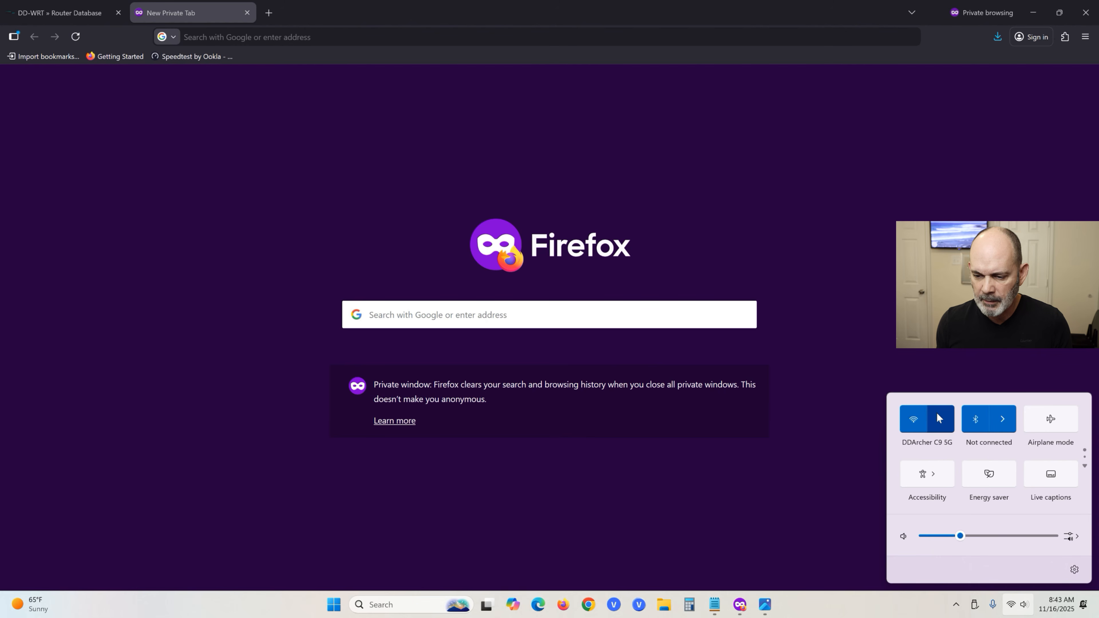
left_click(915, 420)
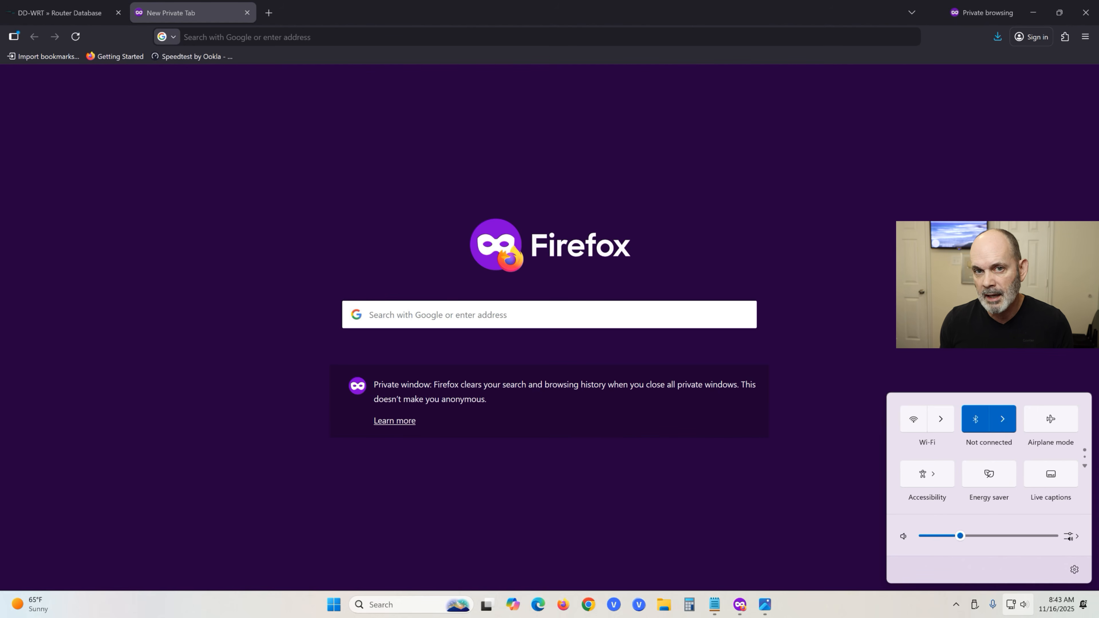
left_click(895, 274)
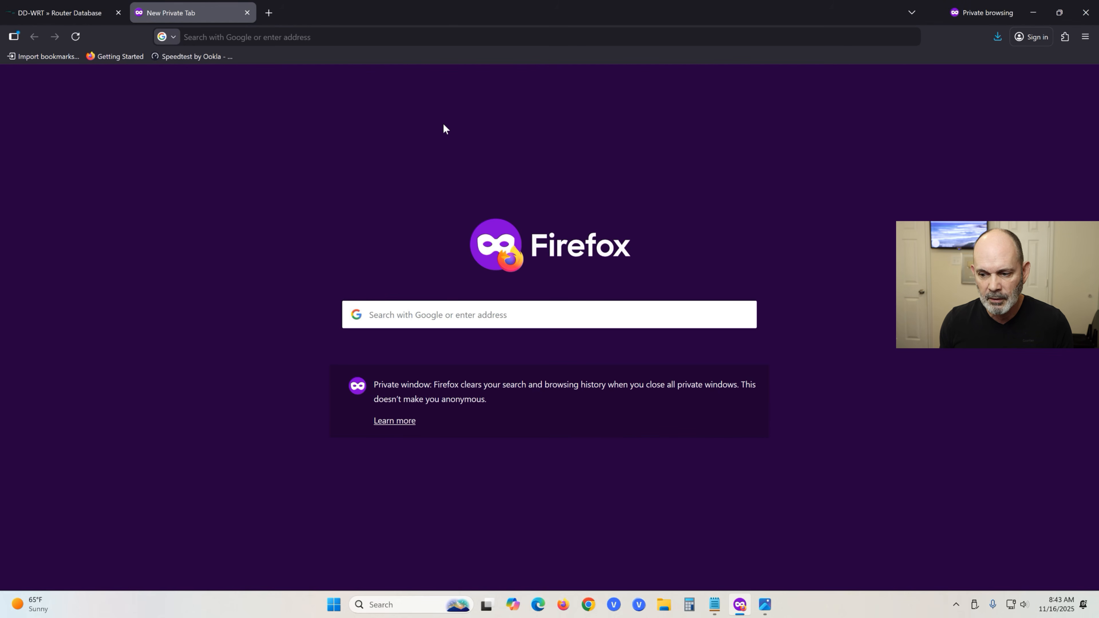
Copy 192.168.0.1 from Notepad and load it in Firefox's address bar.
left_click(247, 37)
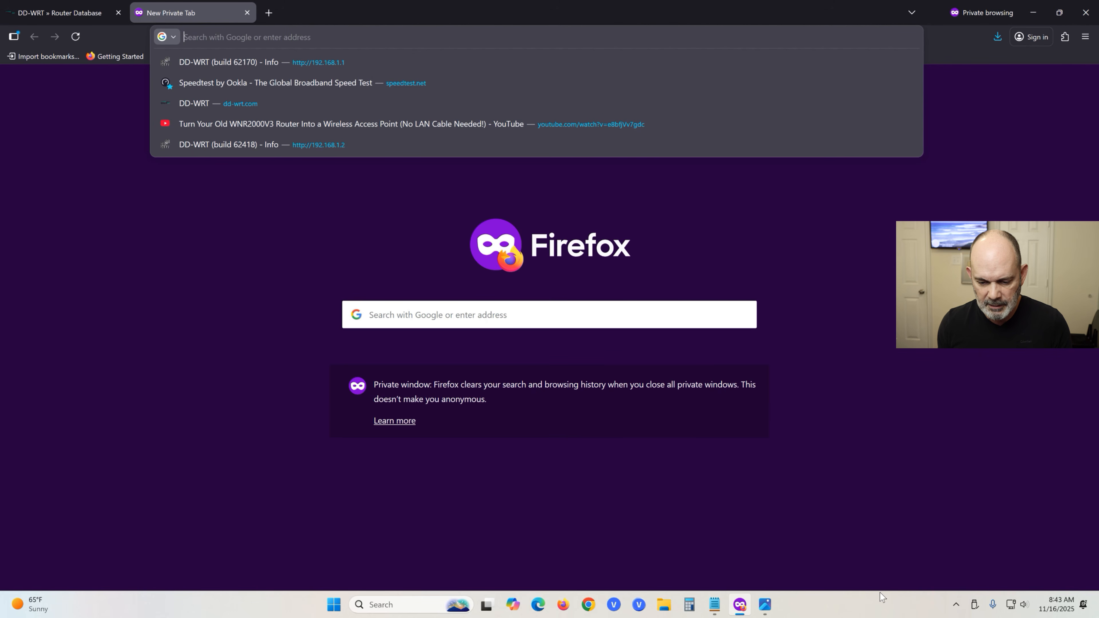
left_click(715, 605)
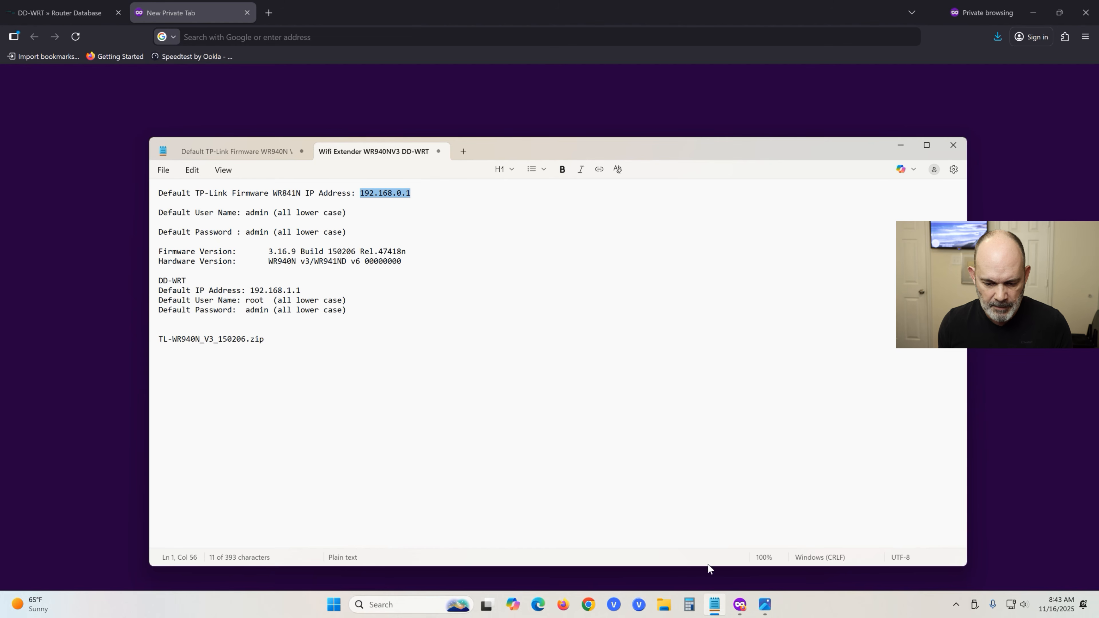
right_click(378, 197)
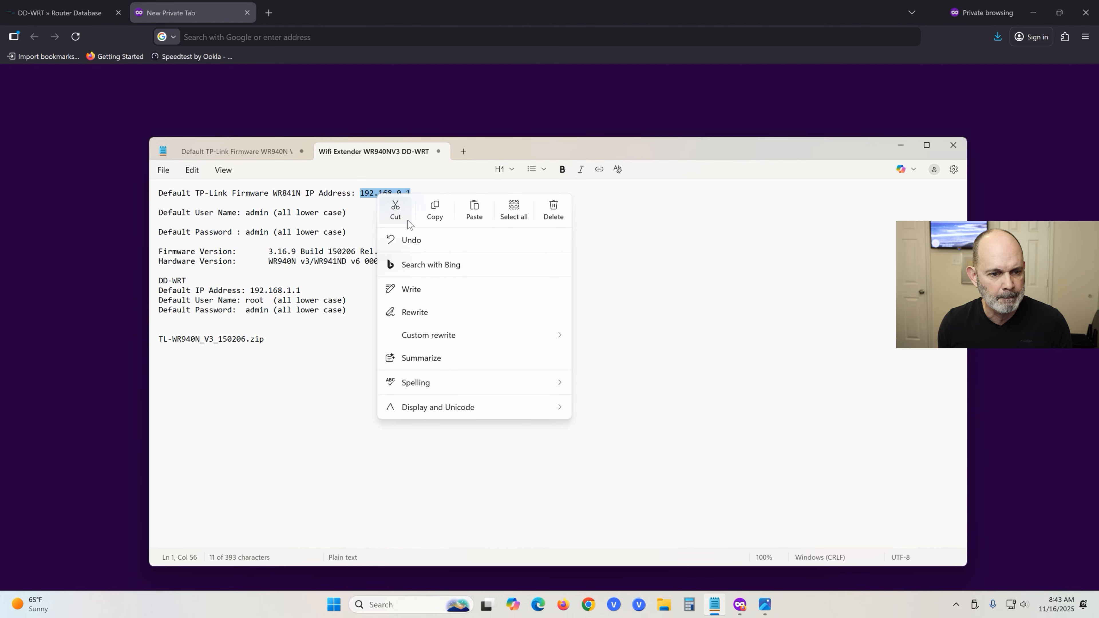
left_click(436, 212)
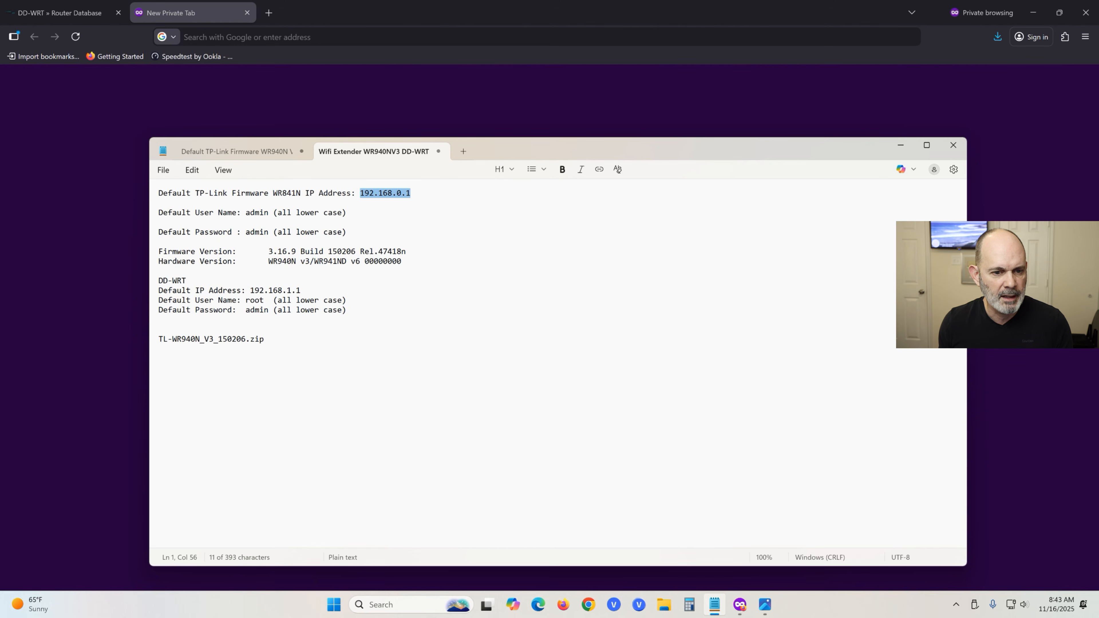
left_click(900, 145)
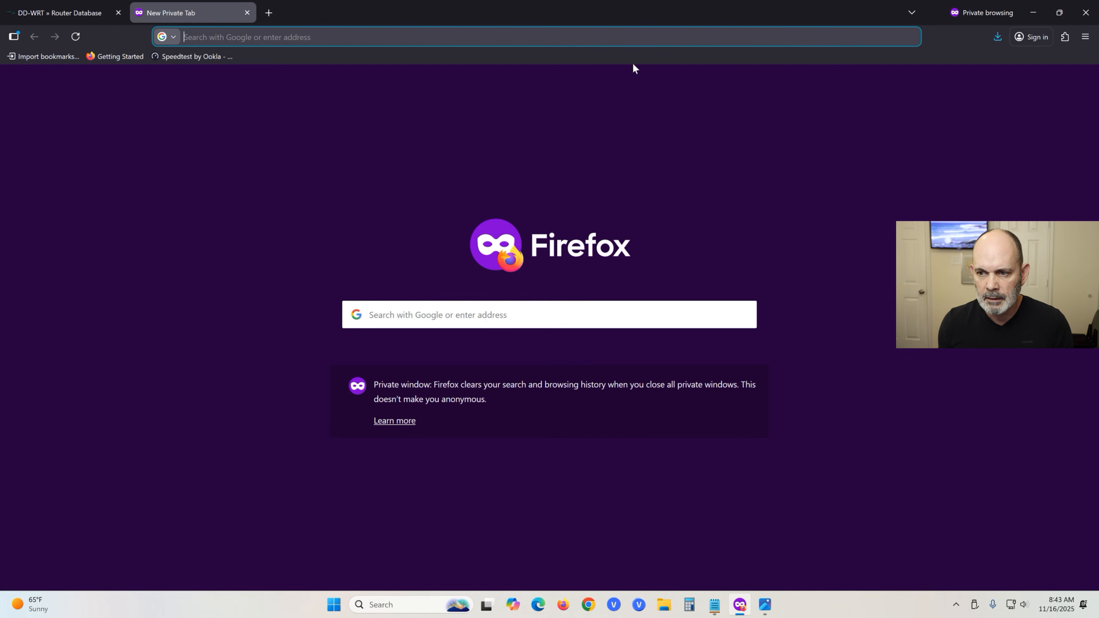
right_click(281, 39)
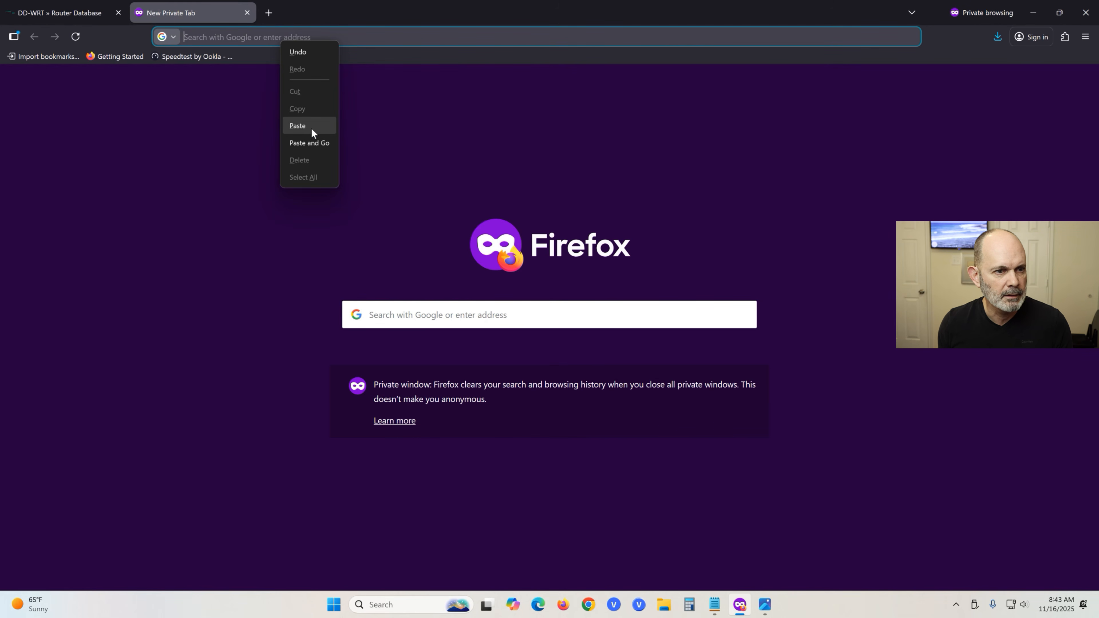
left_click(311, 127)
key("Return")
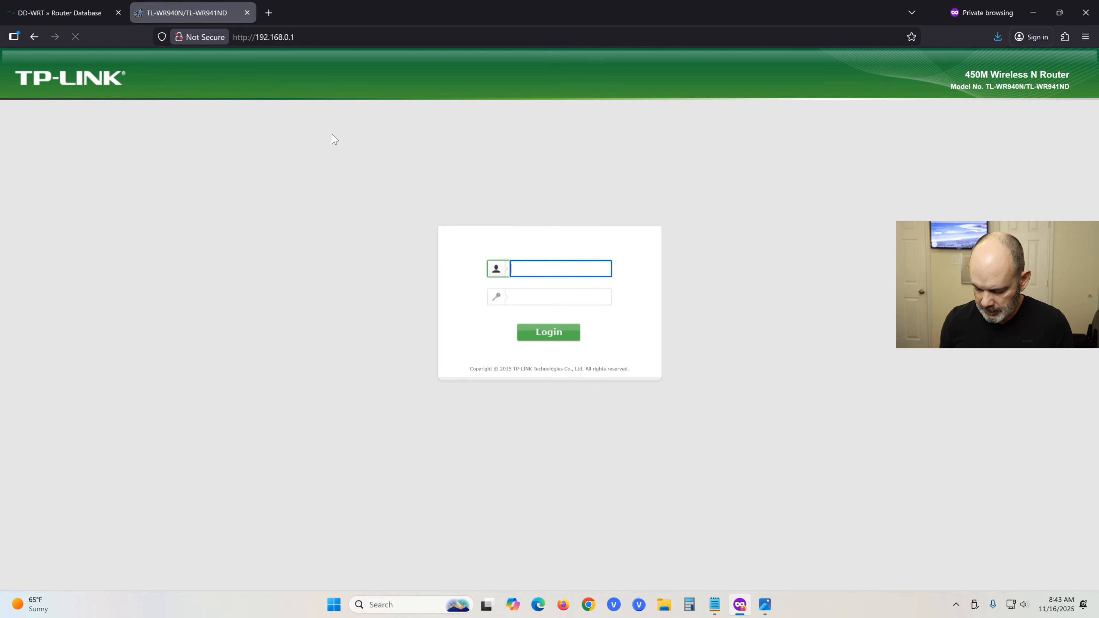
Log in to the TP-Link router with its default username and password.
type("admin")
key("Tab")
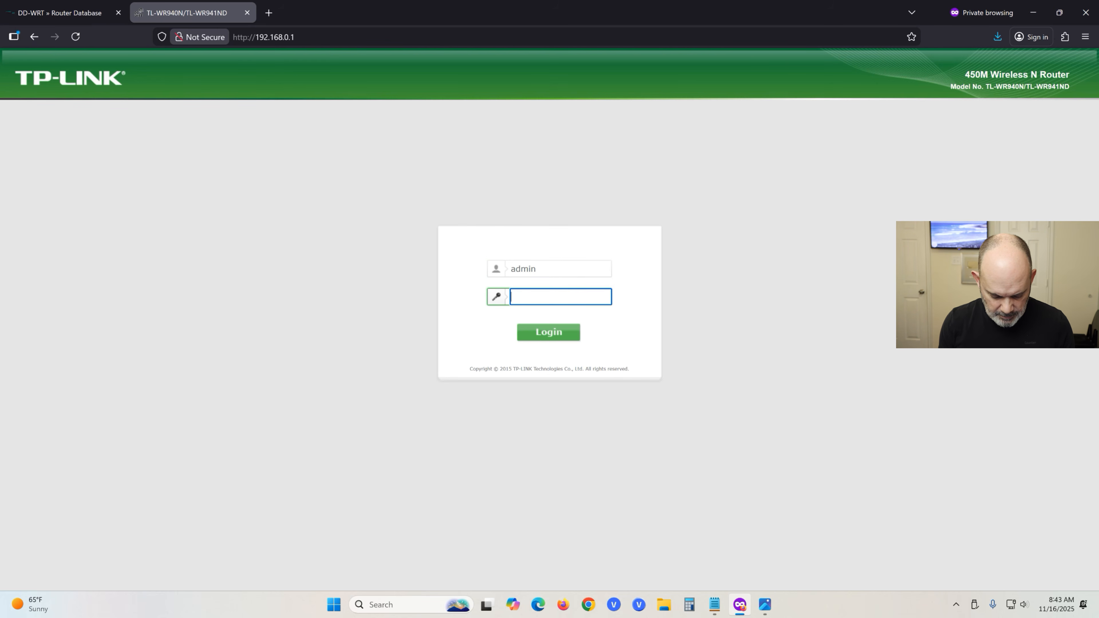
type("admin")
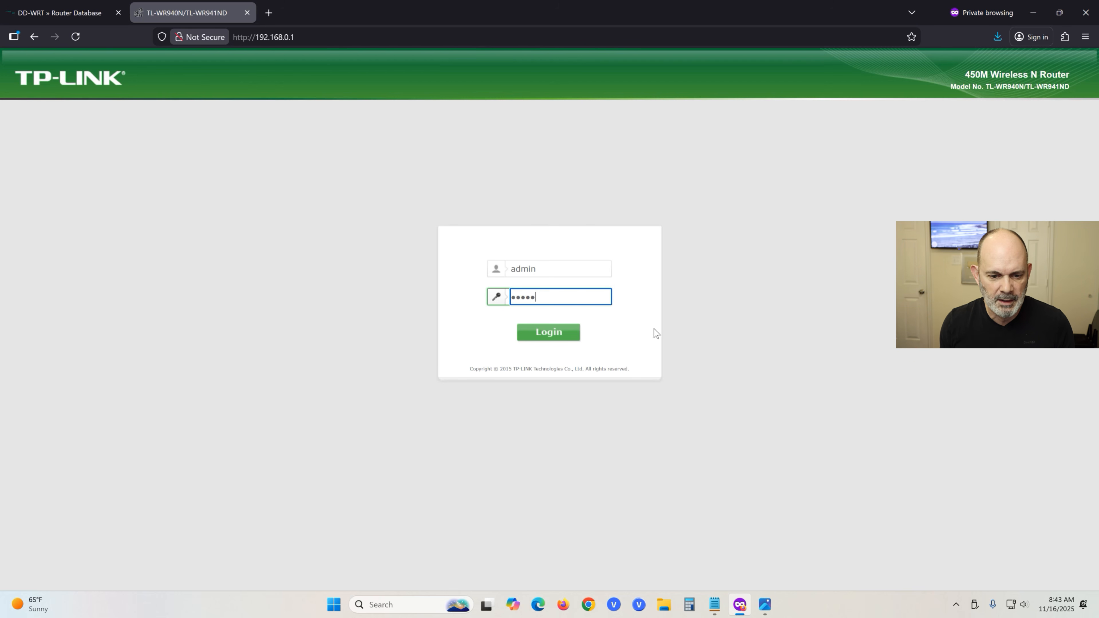
left_click(556, 343)
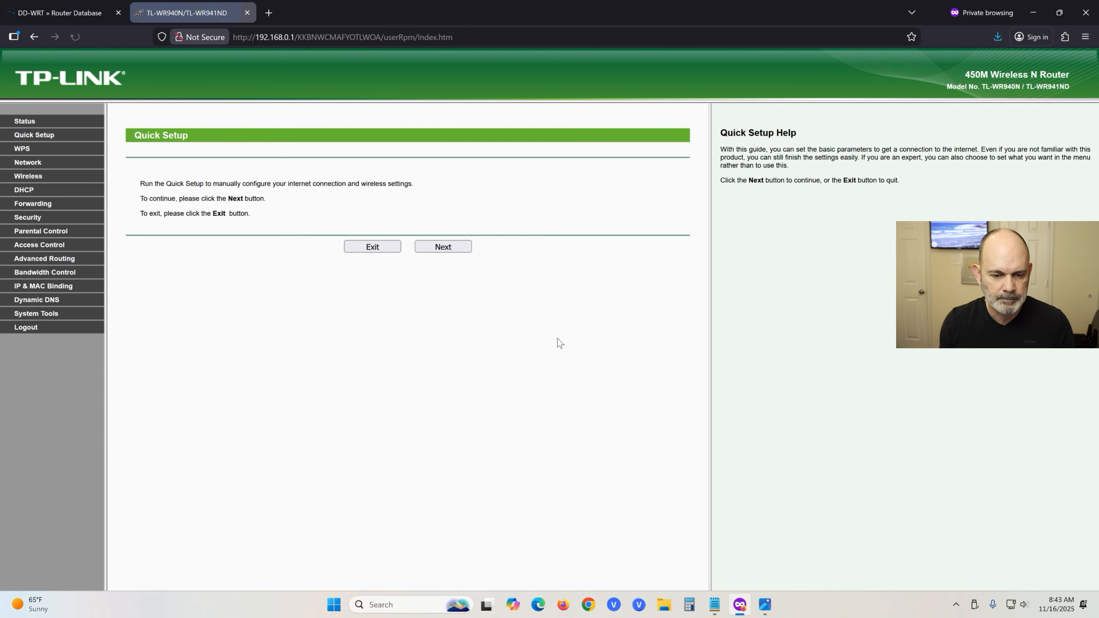
Exit Quick Setup and highlight the Status page firmware 3.16.9 Build 150206 Rel.47418n.
left_click(380, 249)
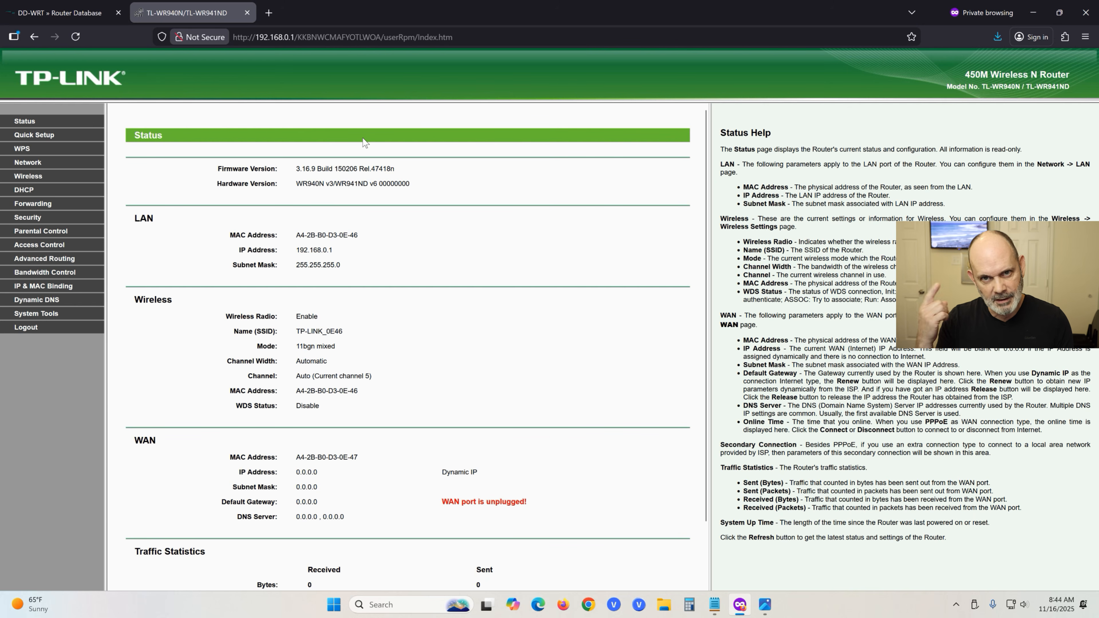
left_click_drag(402, 171, 296, 169)
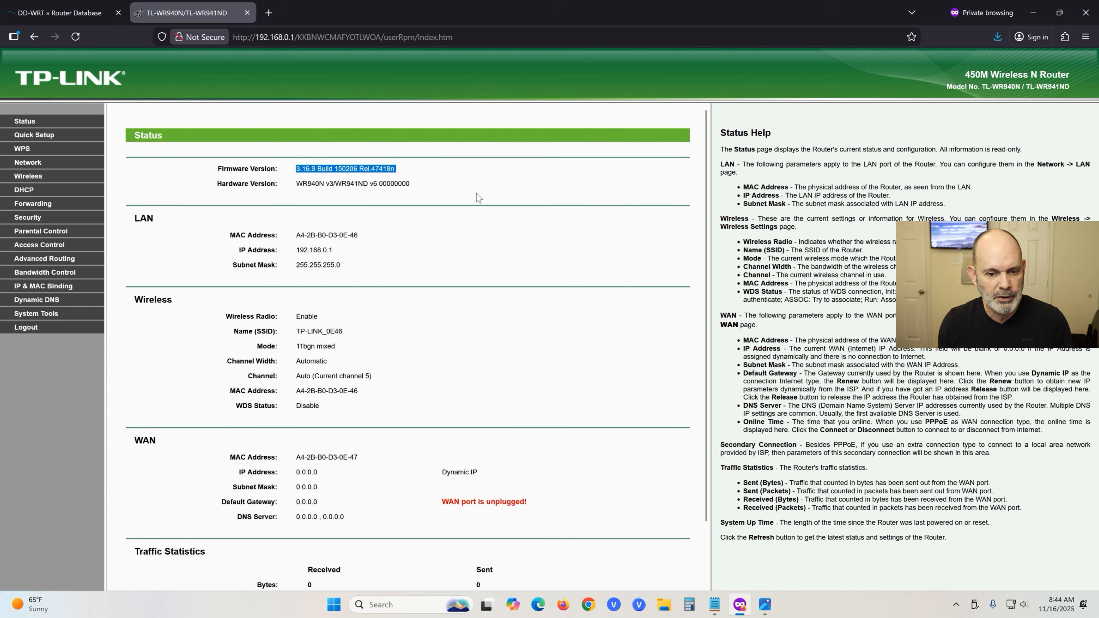
left_click(392, 241)
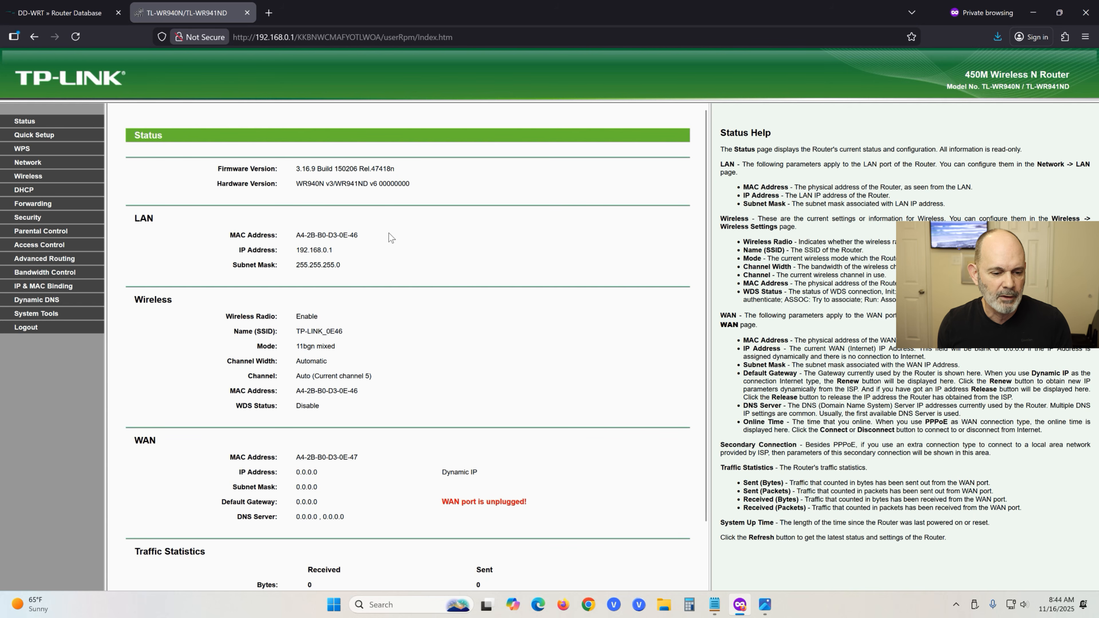
On System Tools > Firmware Upgrade, choose factory-to-ddwrt.bin from Downloads > WR940N V3.
left_click(54, 316)
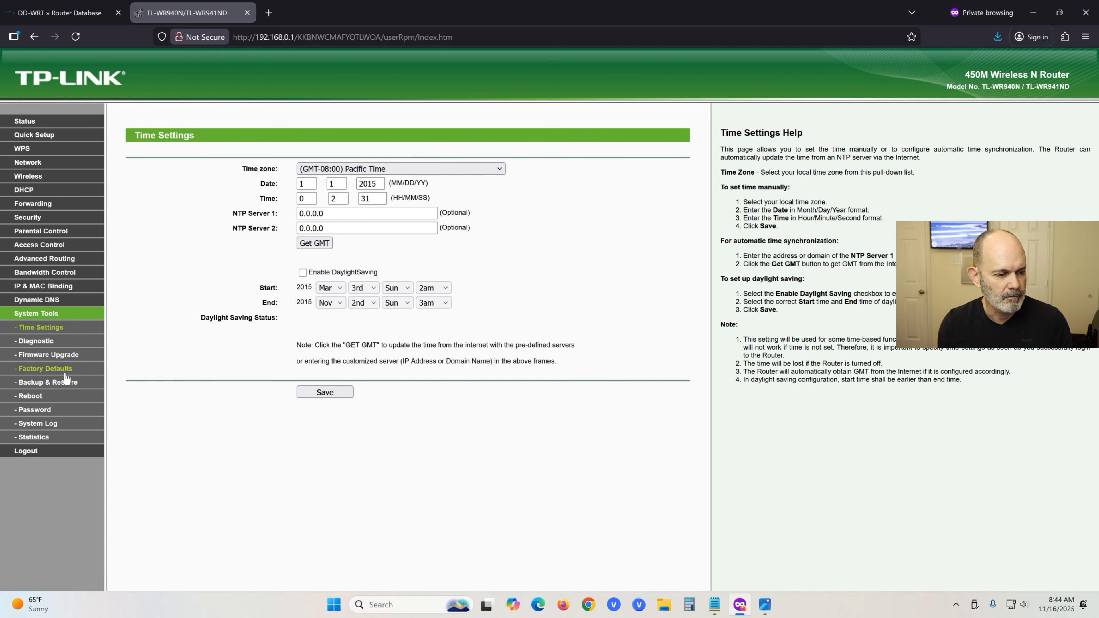
left_click(64, 357)
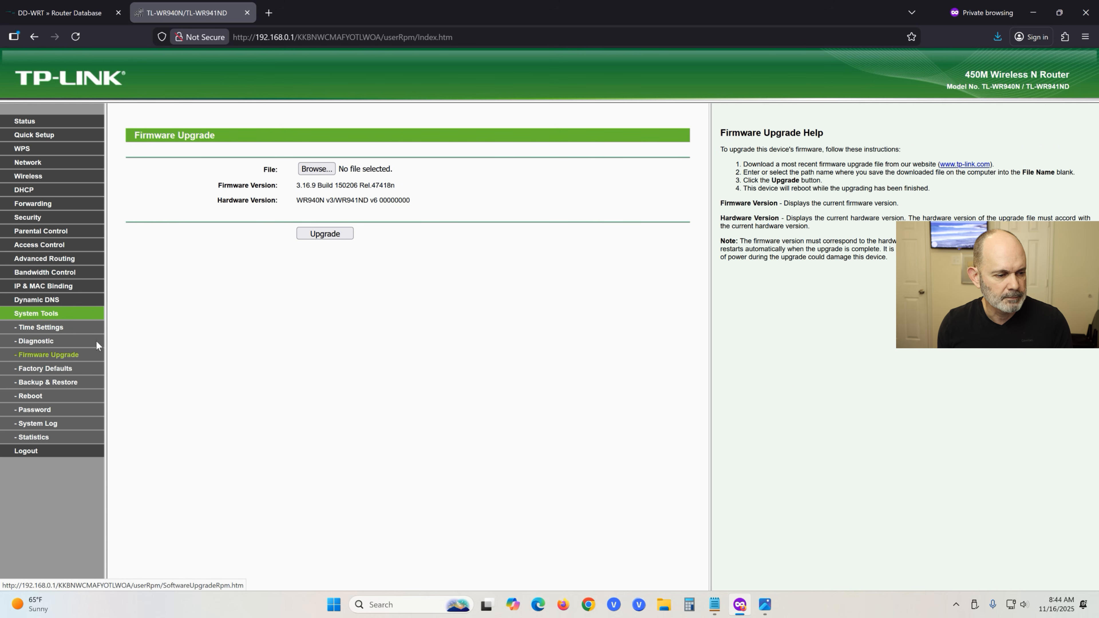
left_click(322, 169)
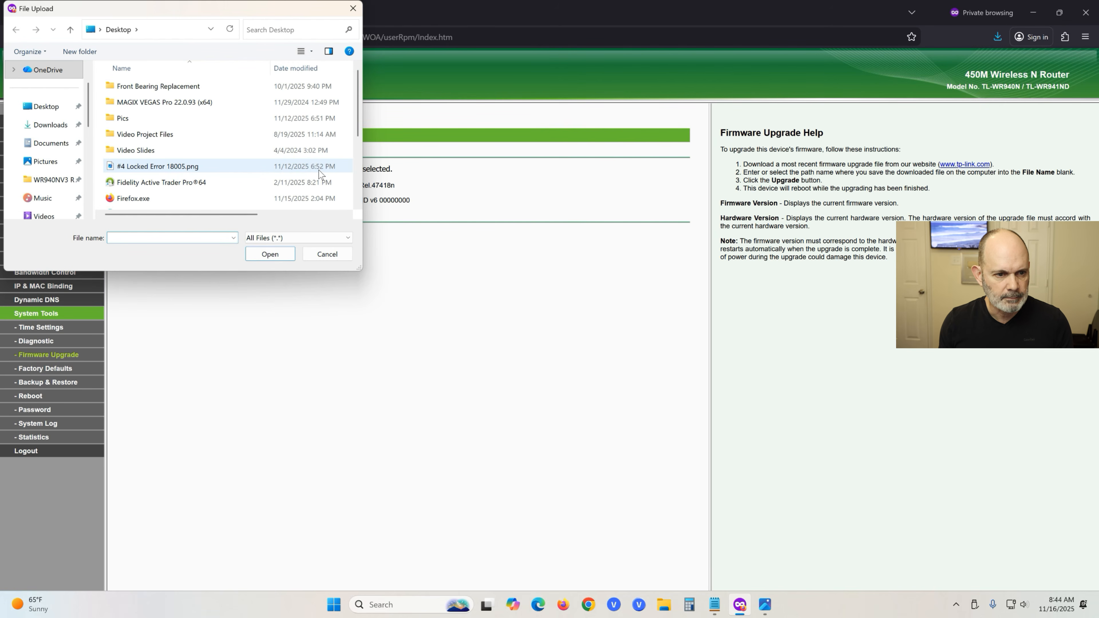
left_click(60, 127)
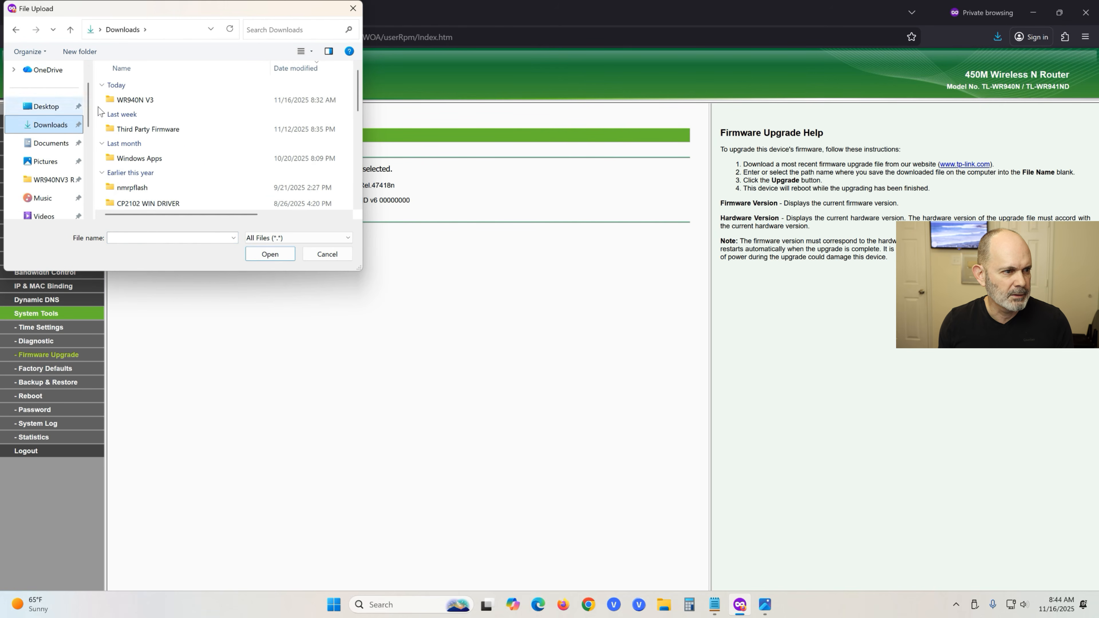
double_click(150, 100)
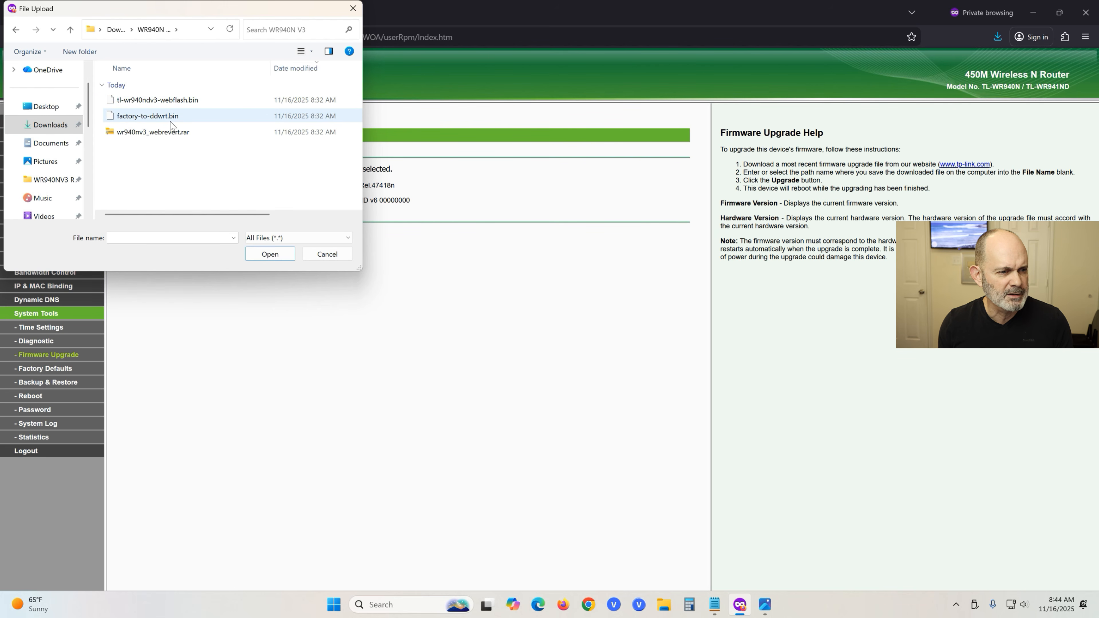
mouse_move(173, 118)
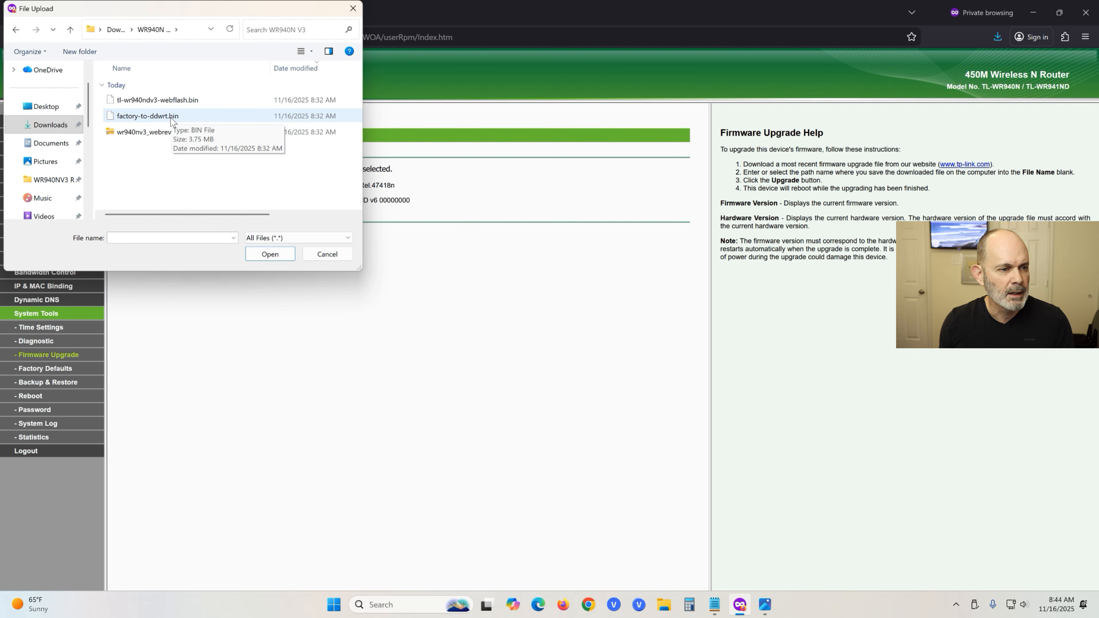
left_click(210, 119)
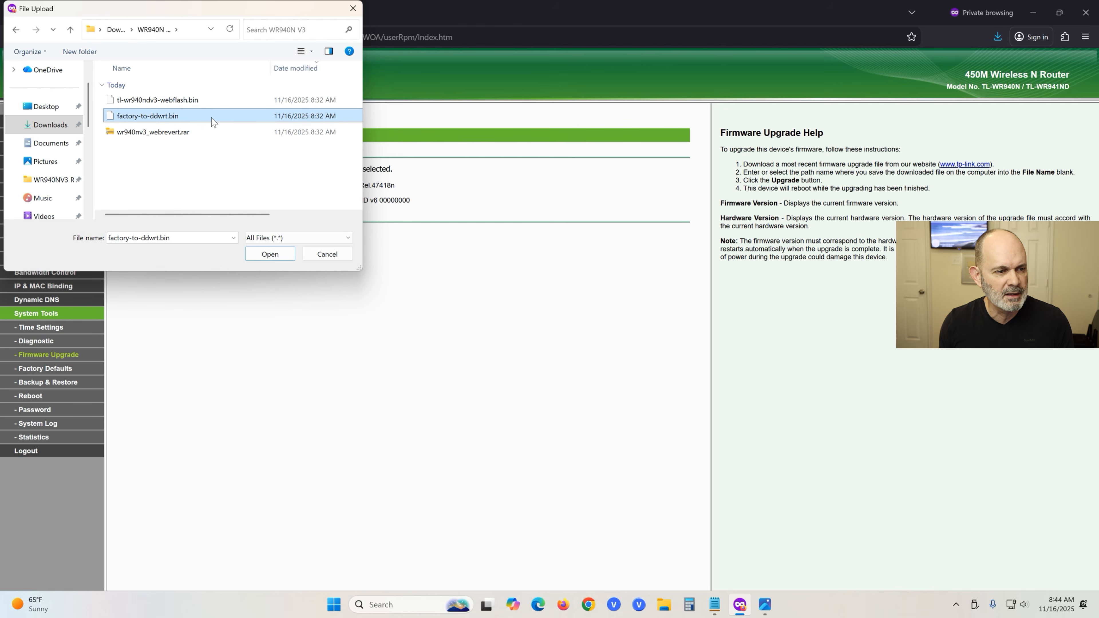
Attach factory-to-ddwrt.bin, start and confirm the upgrade, then minimize Firefox while it flashes.
left_click(273, 256)
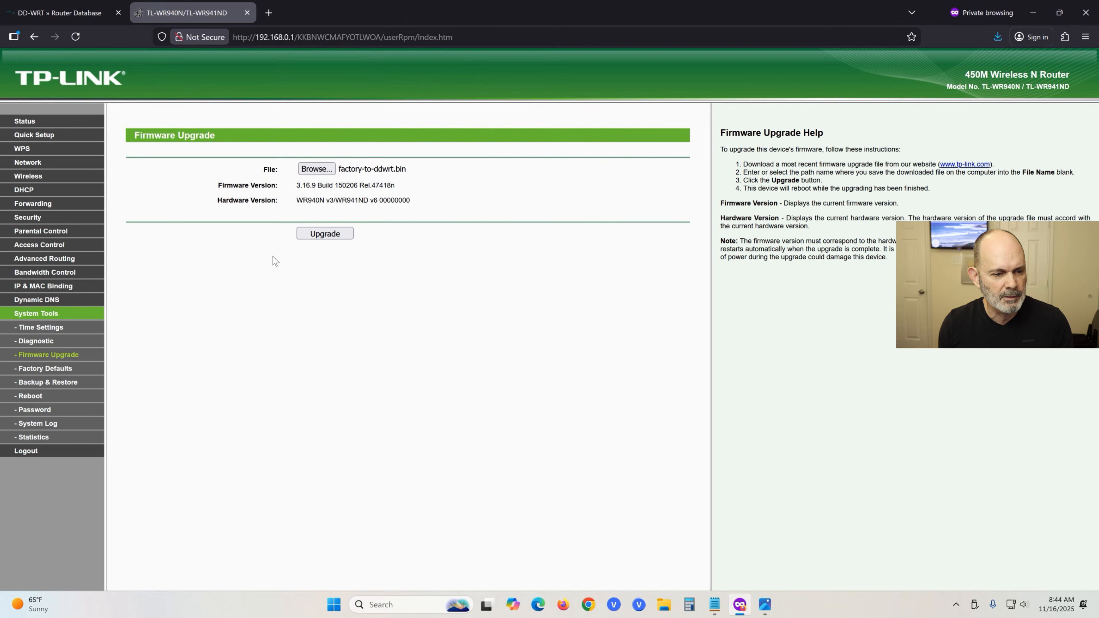
left_click(332, 234)
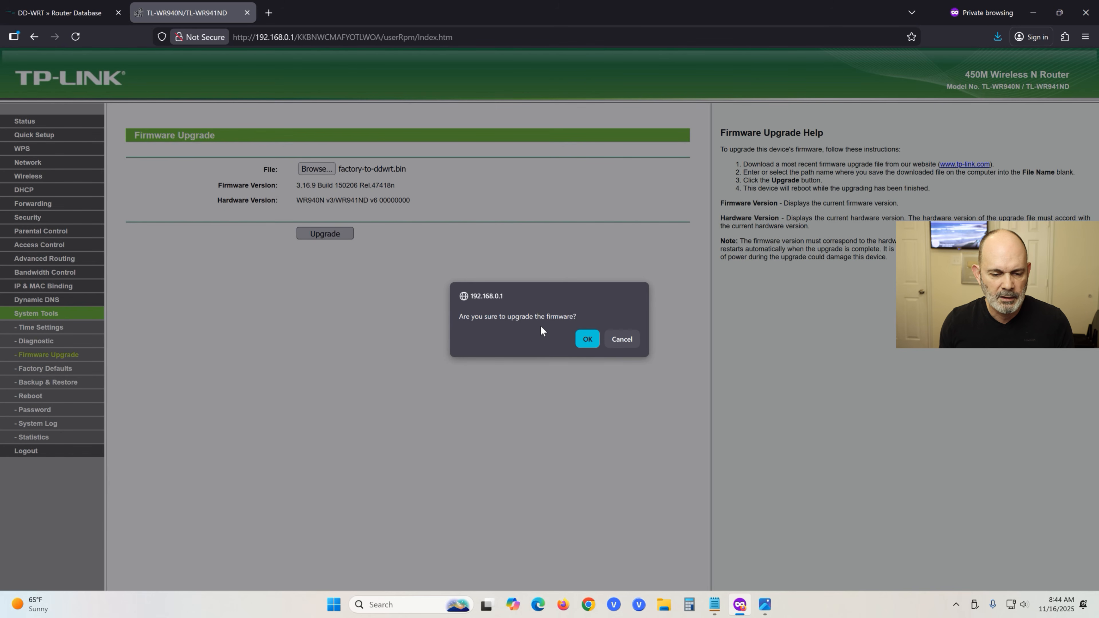
left_click(588, 340)
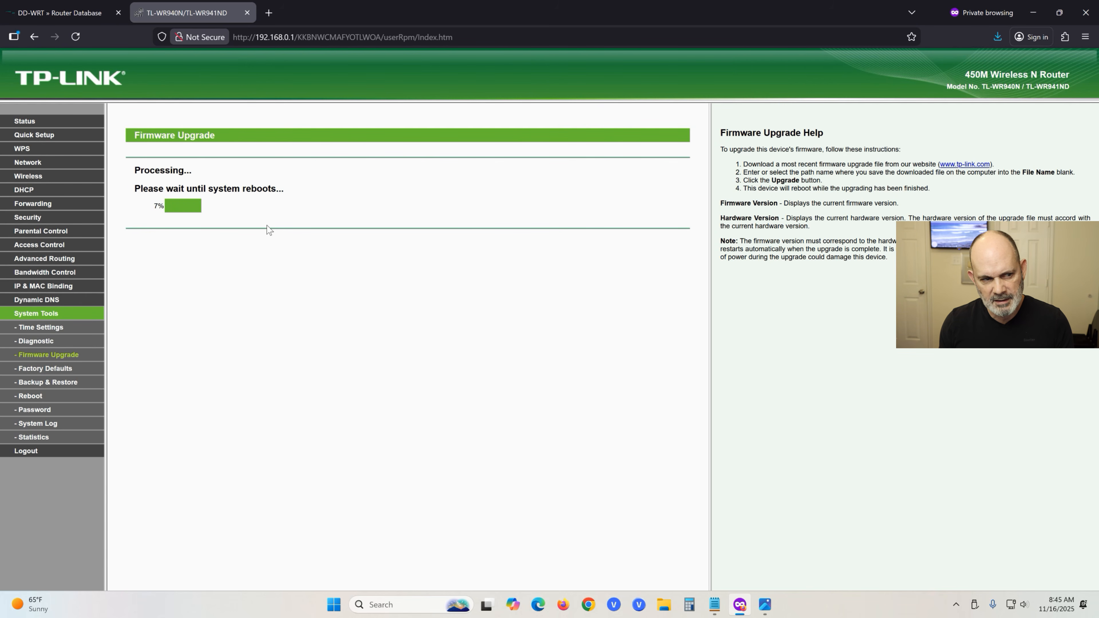
left_click(1033, 13)
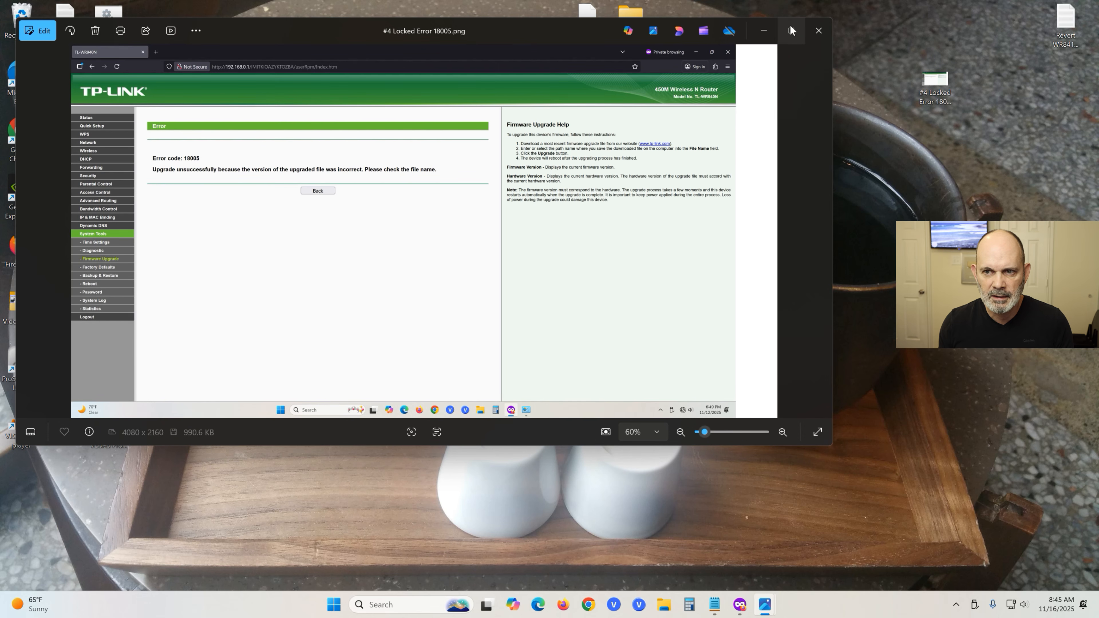
Enlarge the Error 18005 screenshot in Photos, then minimize it to reveal the desktop.
left_click(790, 26)
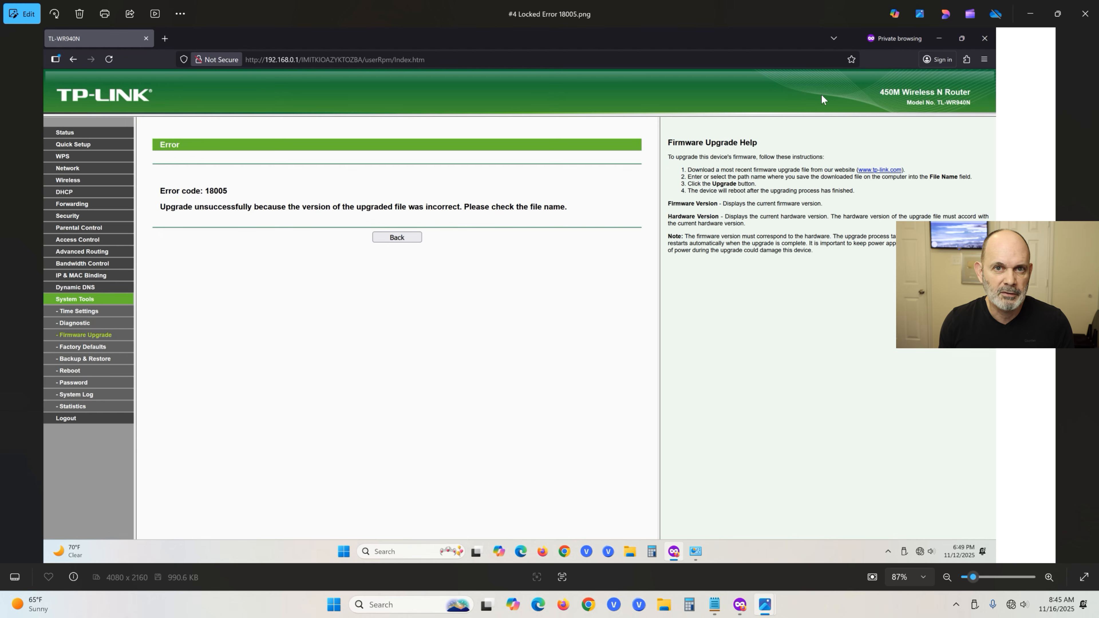
left_click(1031, 17)
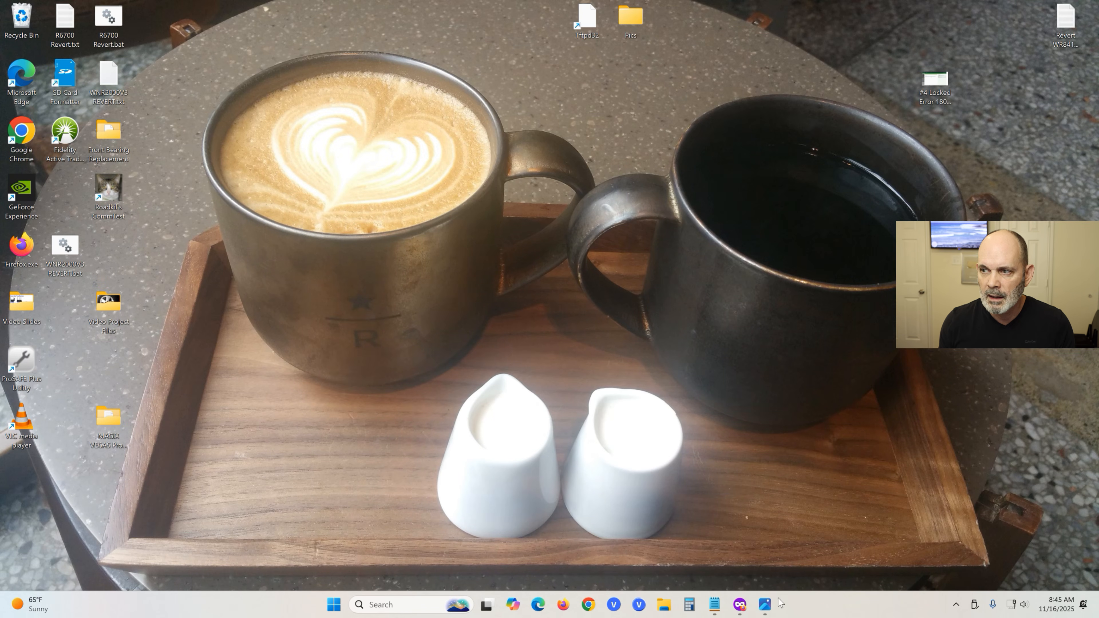
Copy 192.168.1.1 from Notepad and Paste & Go it in Firefox's address bar.
left_click(739, 607)
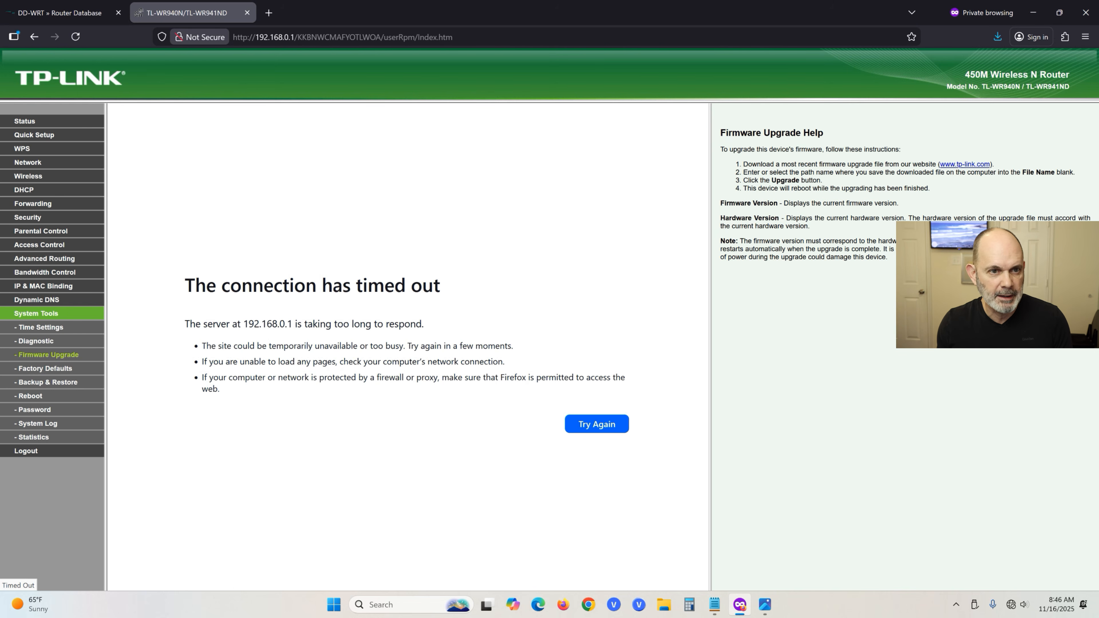
key("ctrl+l")
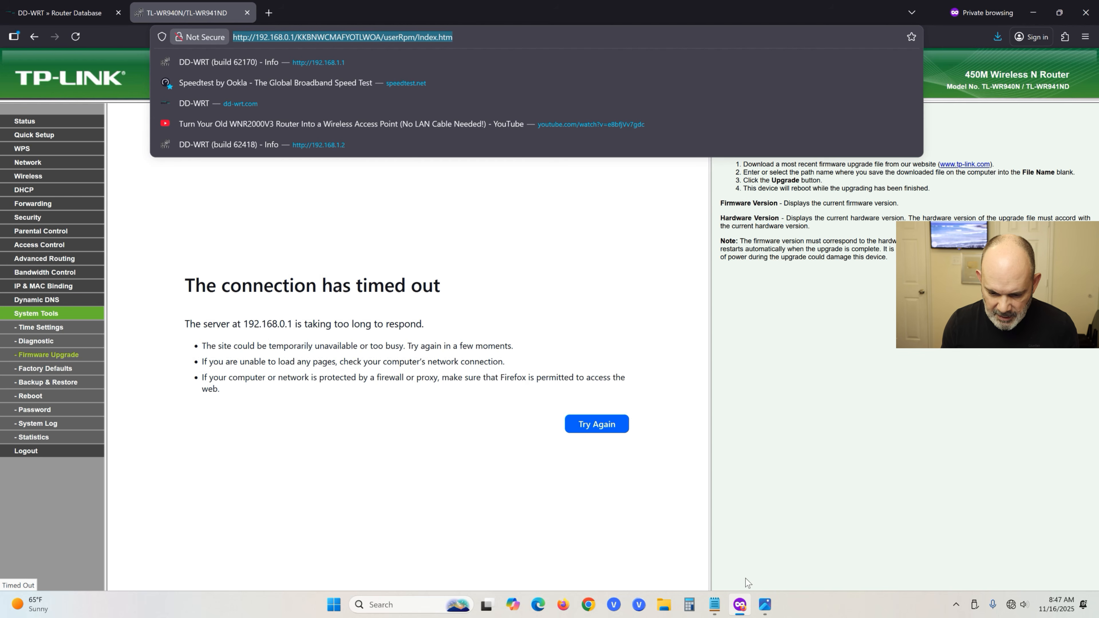
left_click(715, 605)
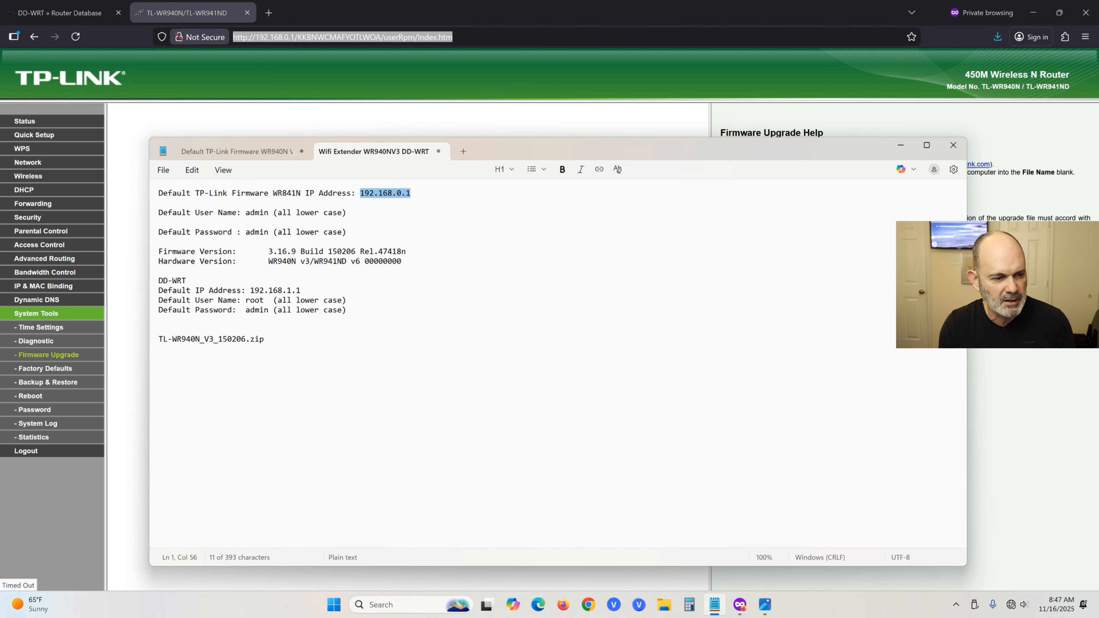
left_click_drag(250, 290, 305, 296)
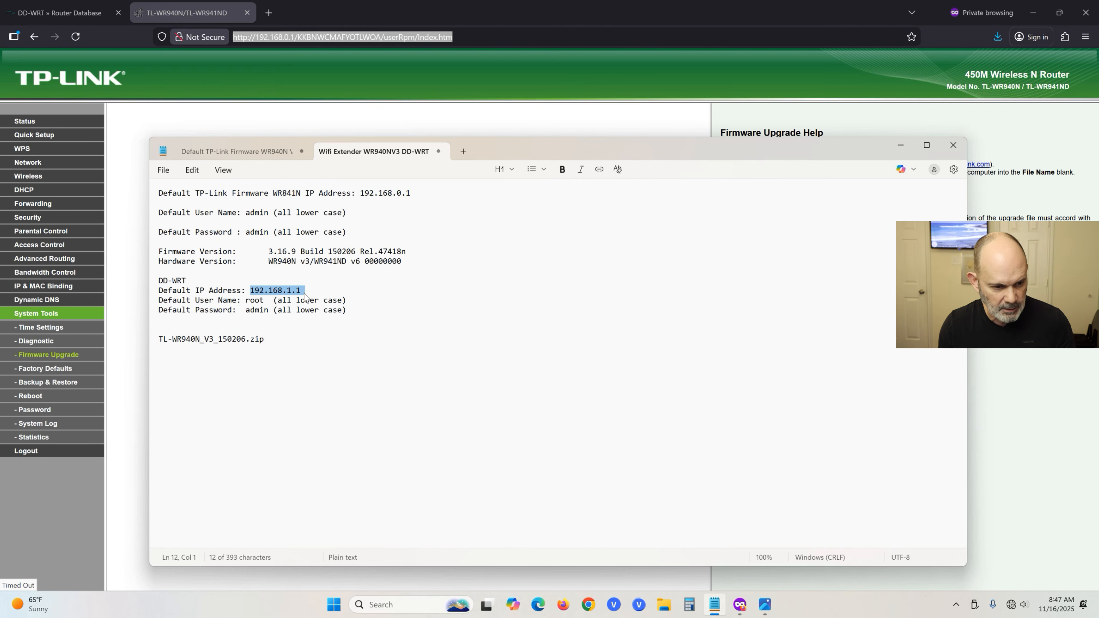
right_click(305, 296)
left_click(352, 308)
left_click(345, 37)
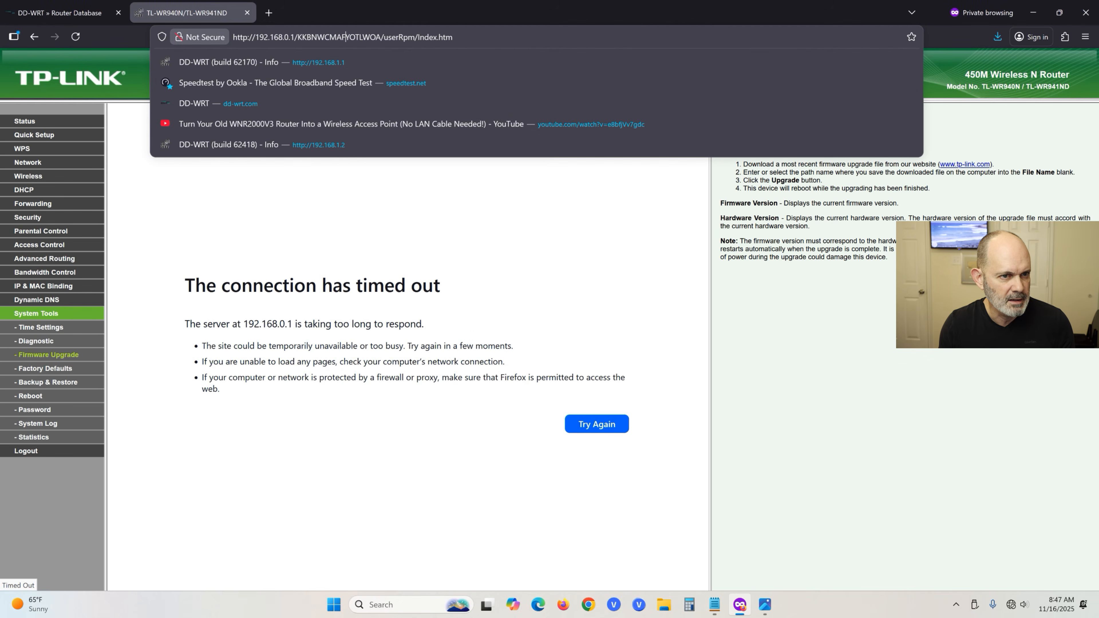
right_click(355, 38)
left_click(374, 108)
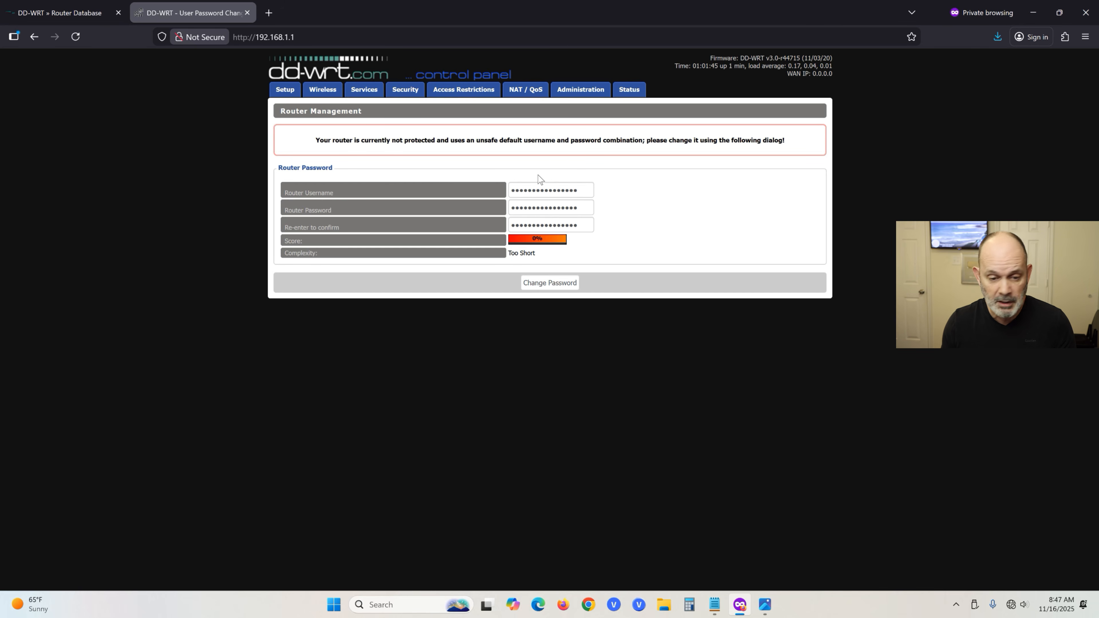
Enter a new router username and a Very Strong password, confirm it, and click Change Password.
double_click(551, 191)
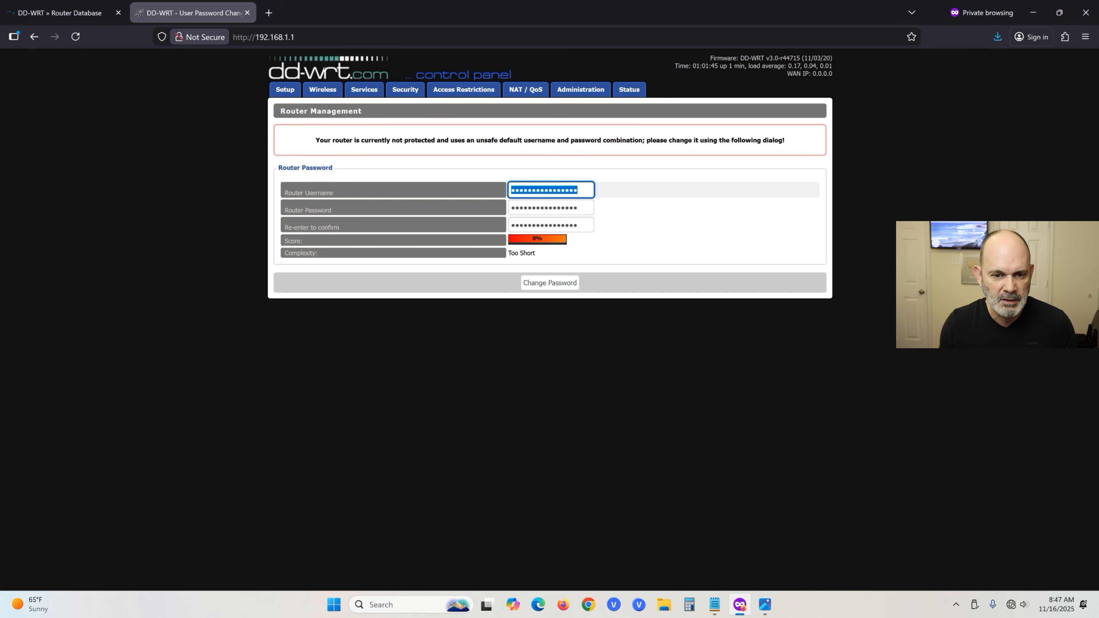
type("admi")
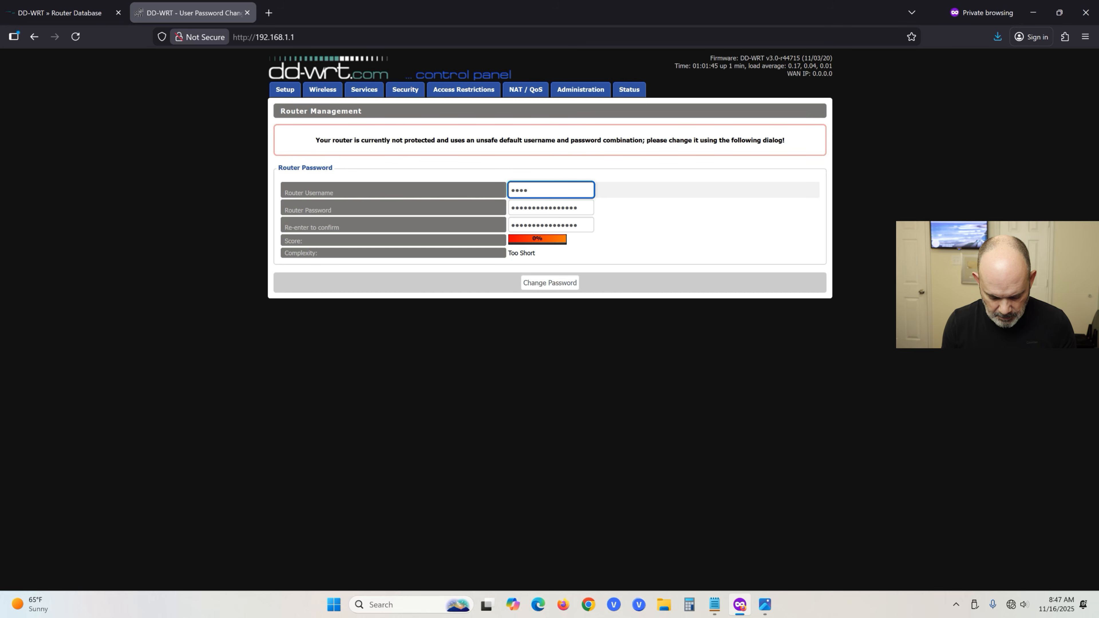
type("n")
key("Tab")
type("*********")
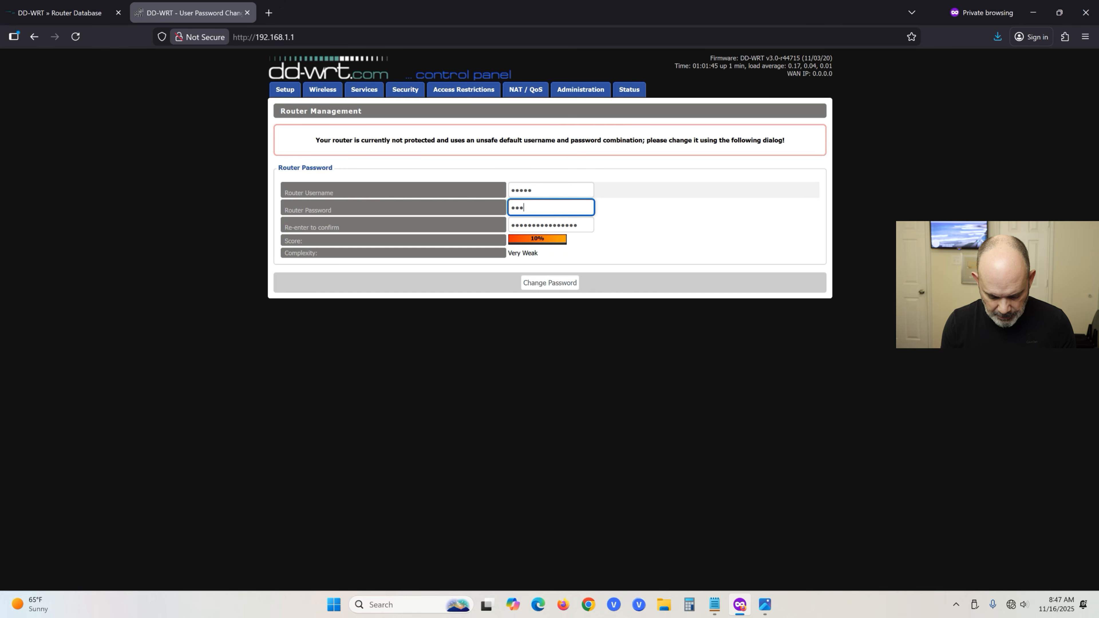
type("***")
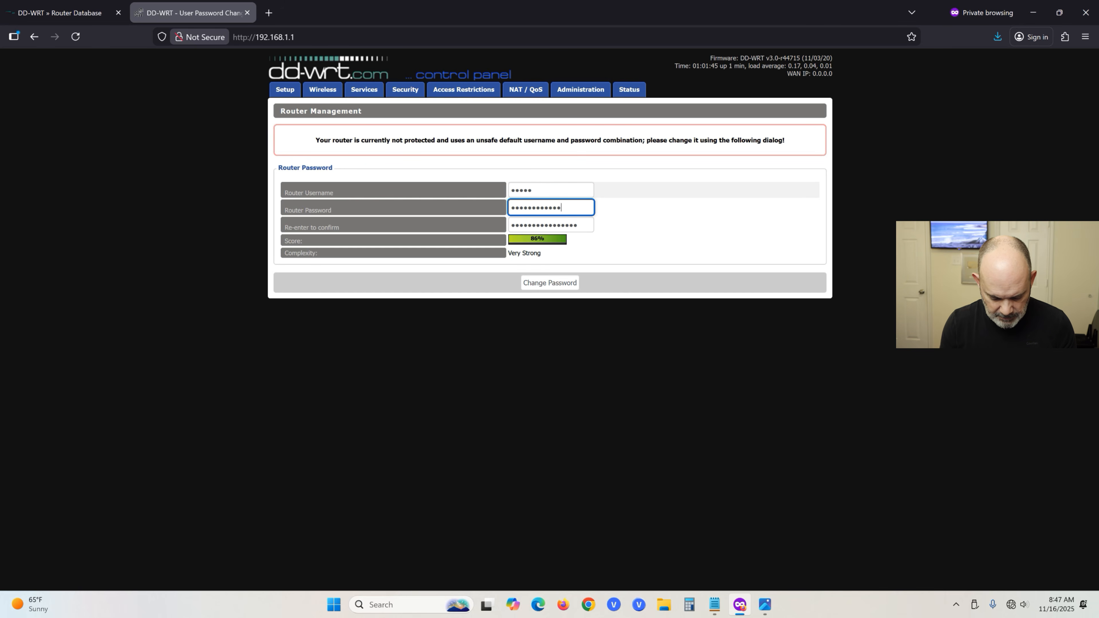
key("Tab")
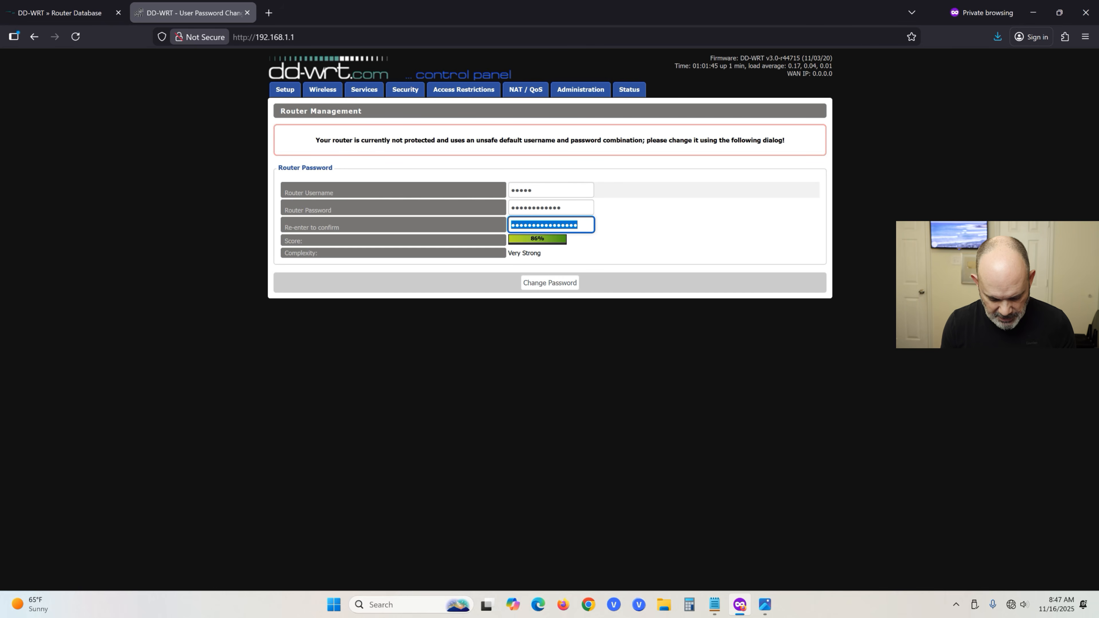
type("**")
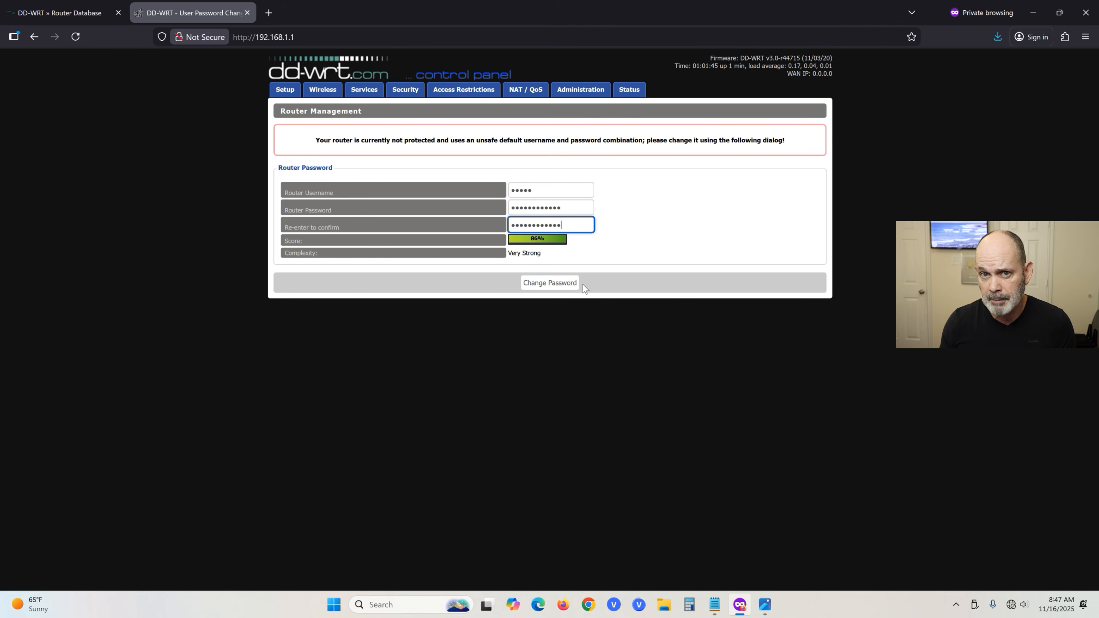
left_click(561, 287)
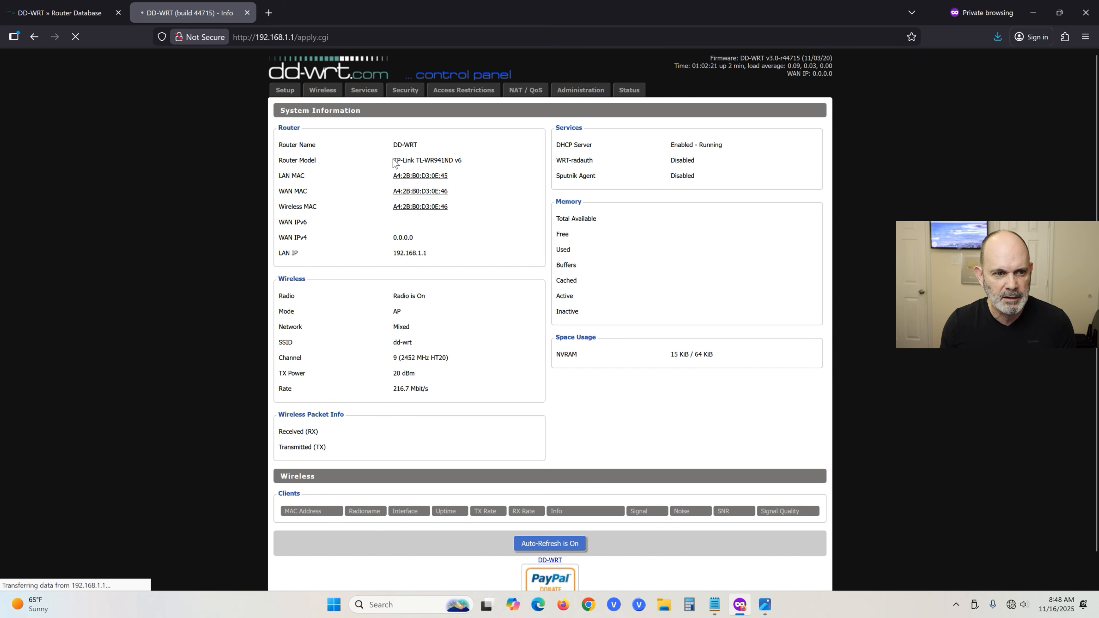
Sign in to the Administration section with the new username and password.
left_click_drag(392, 160, 480, 167)
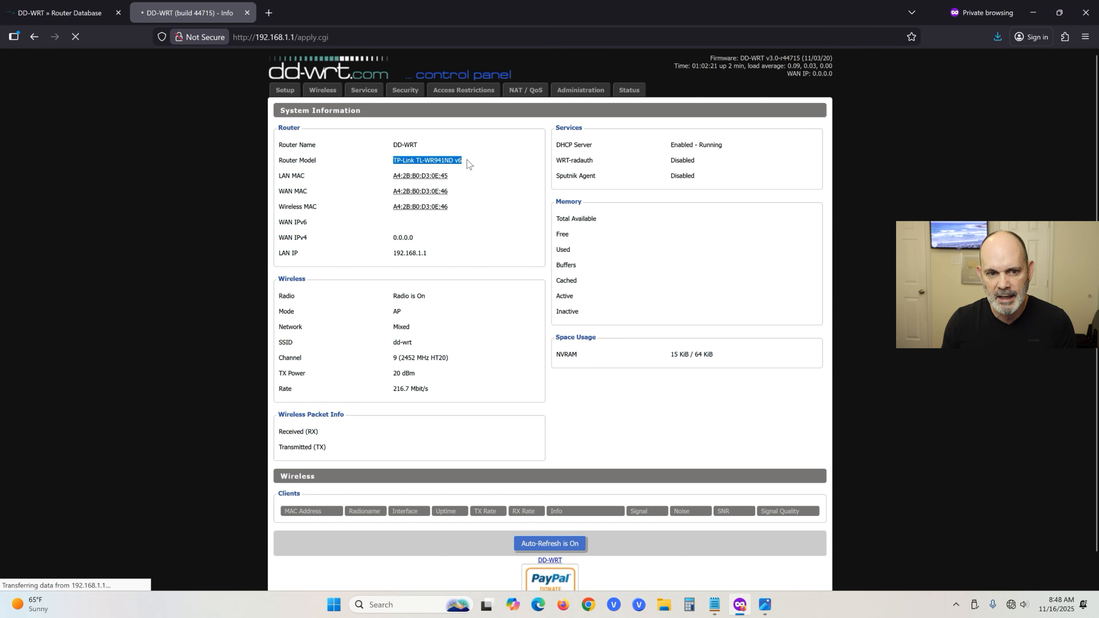
left_click(494, 146)
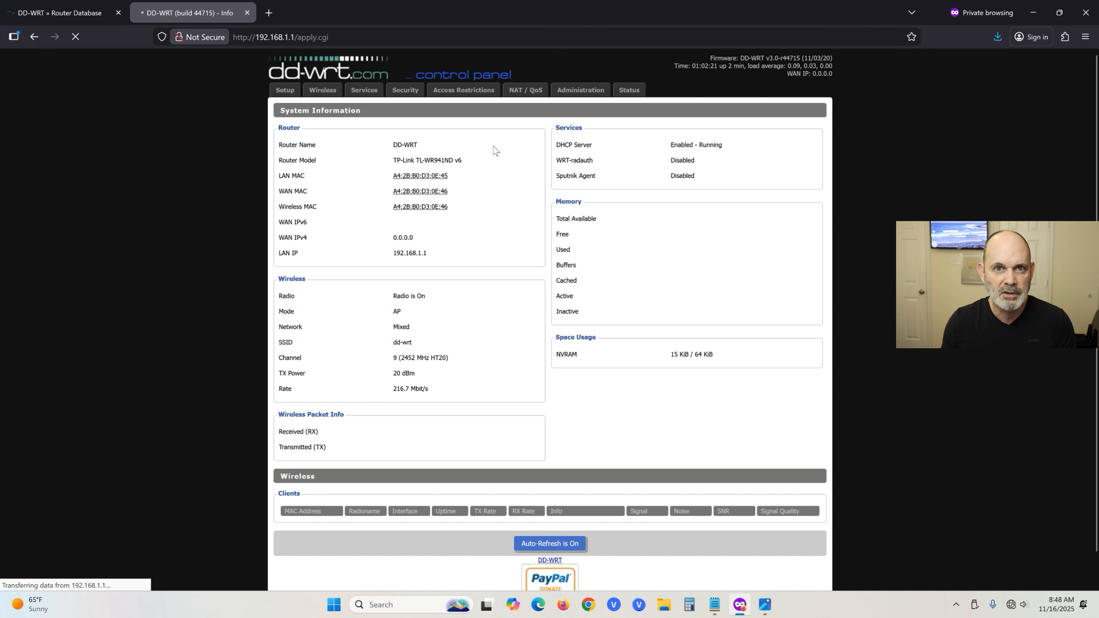
left_click(579, 91)
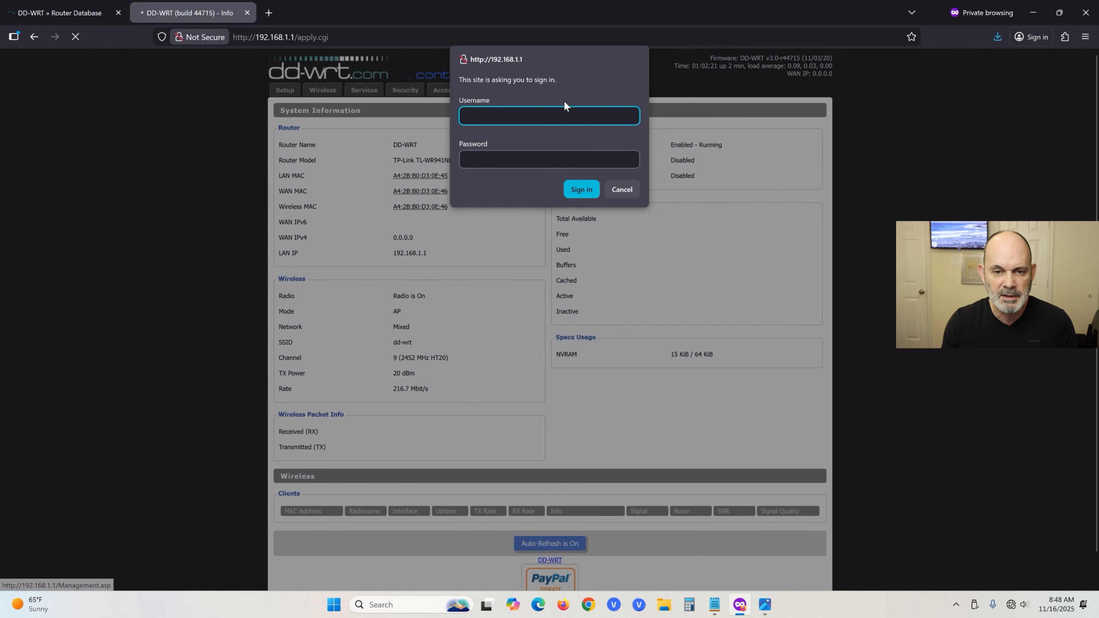
type("admin")
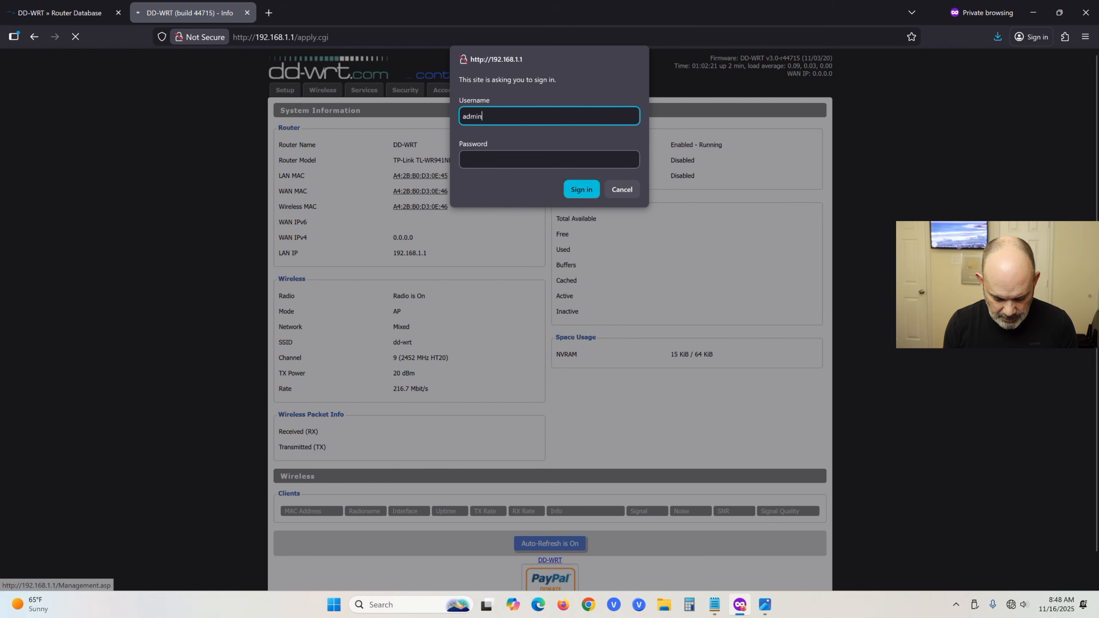
key("Tab")
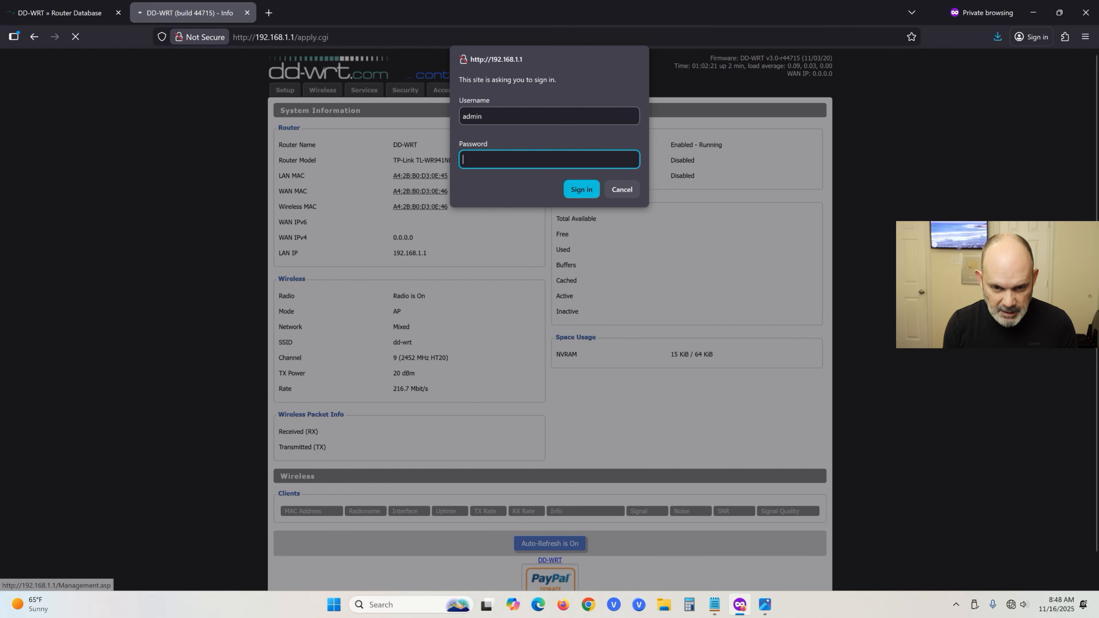
type("••")
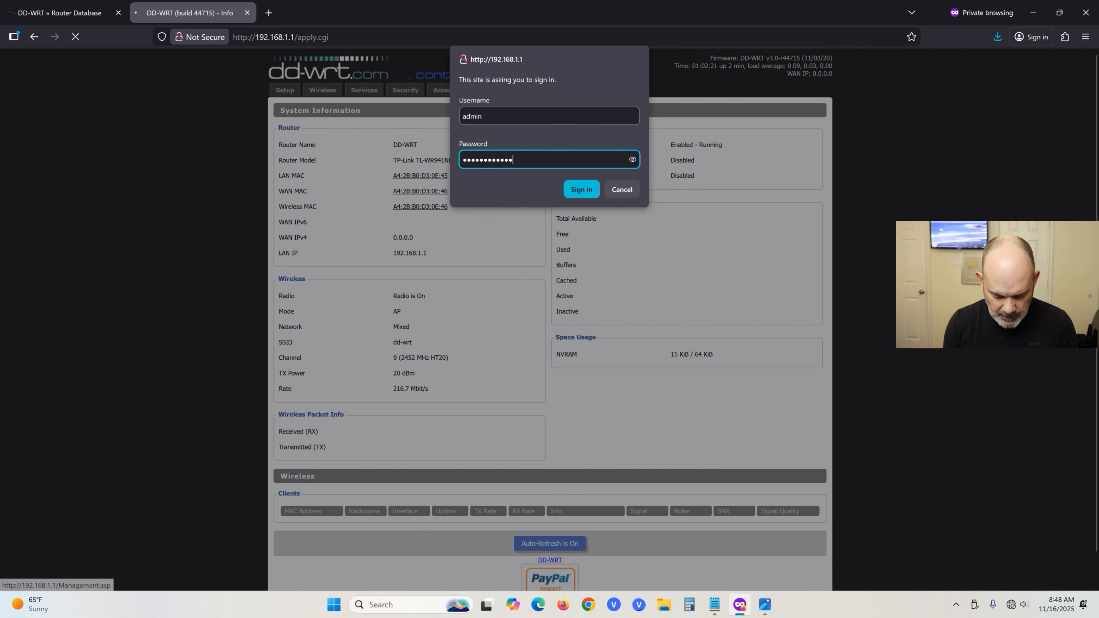
type("••••••••••")
key("Return")
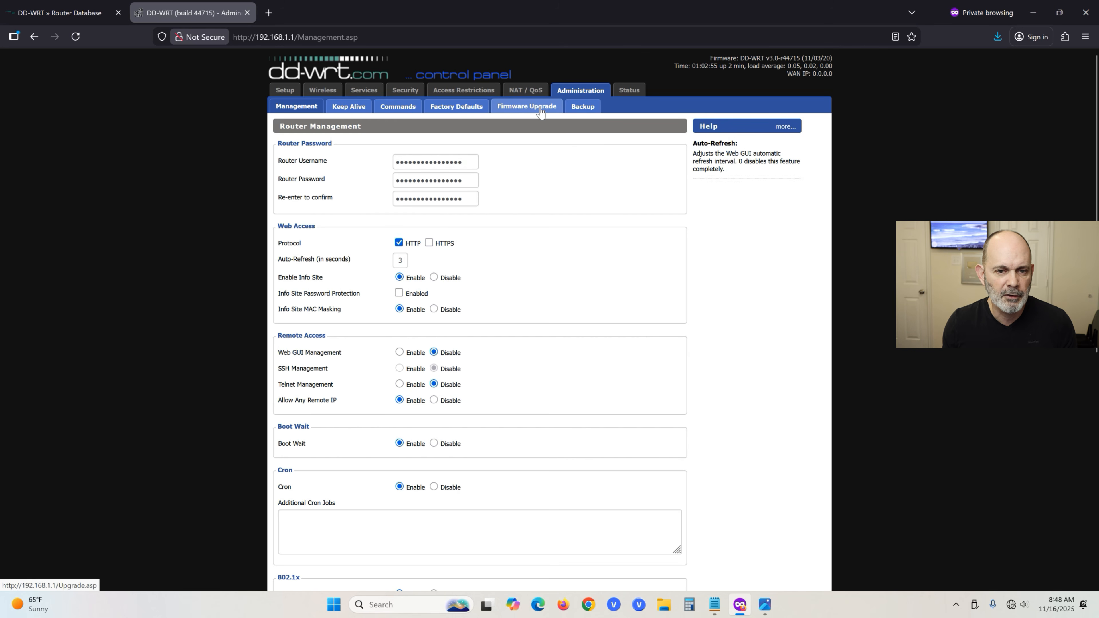
Upload and flash tl-wr940ndv3-webflash.bin from the Firmware Upgrade page.
left_click(541, 111)
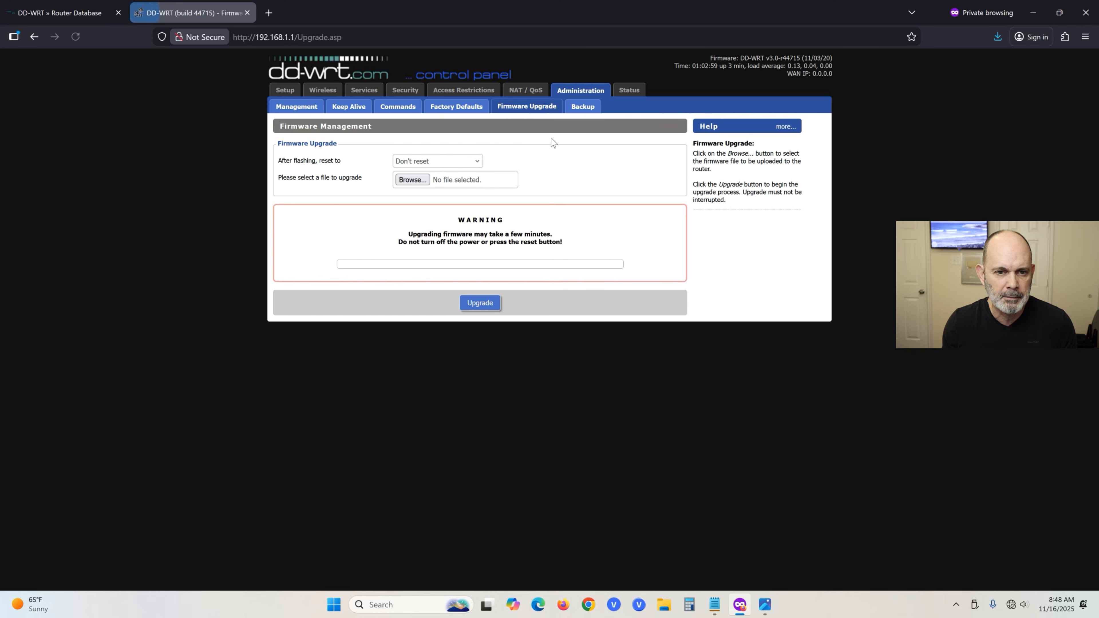
left_click(423, 184)
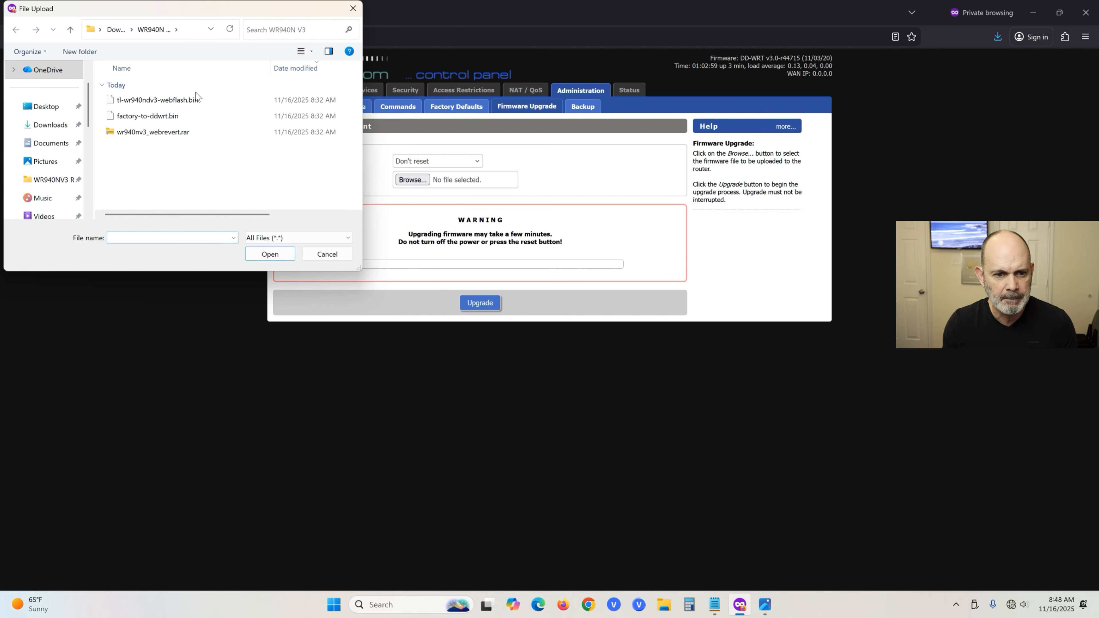
left_click(182, 102)
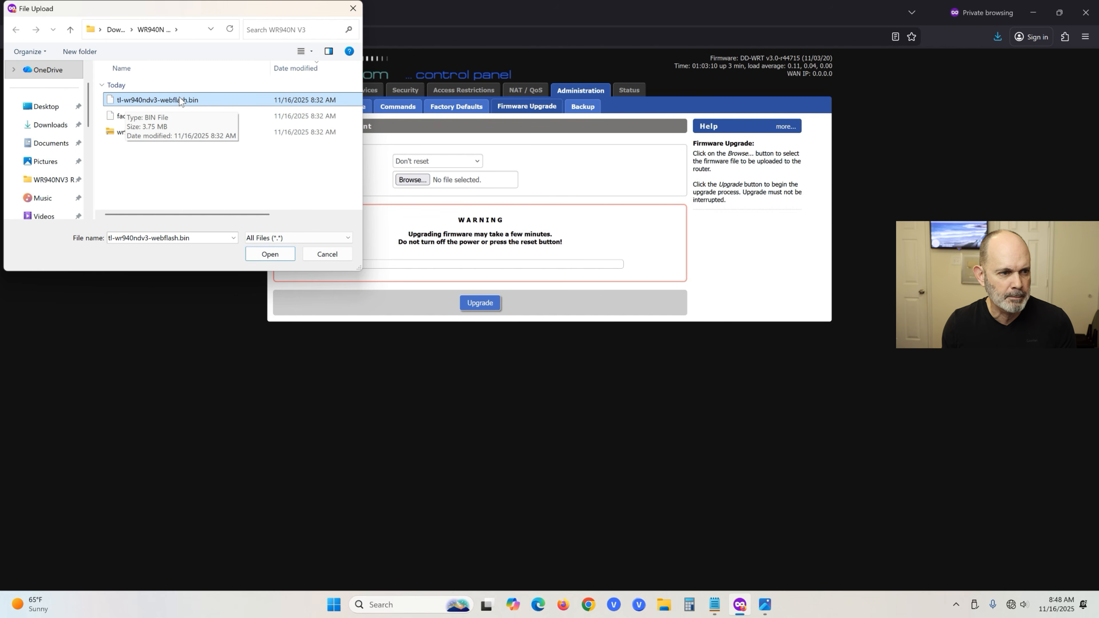
left_click(268, 256)
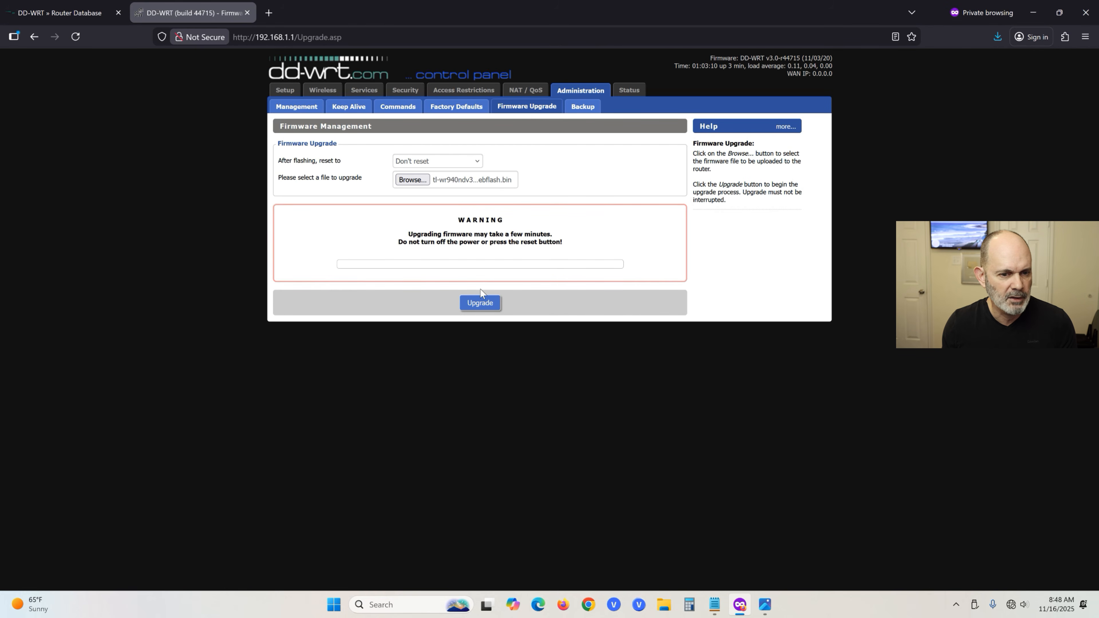
left_click(480, 303)
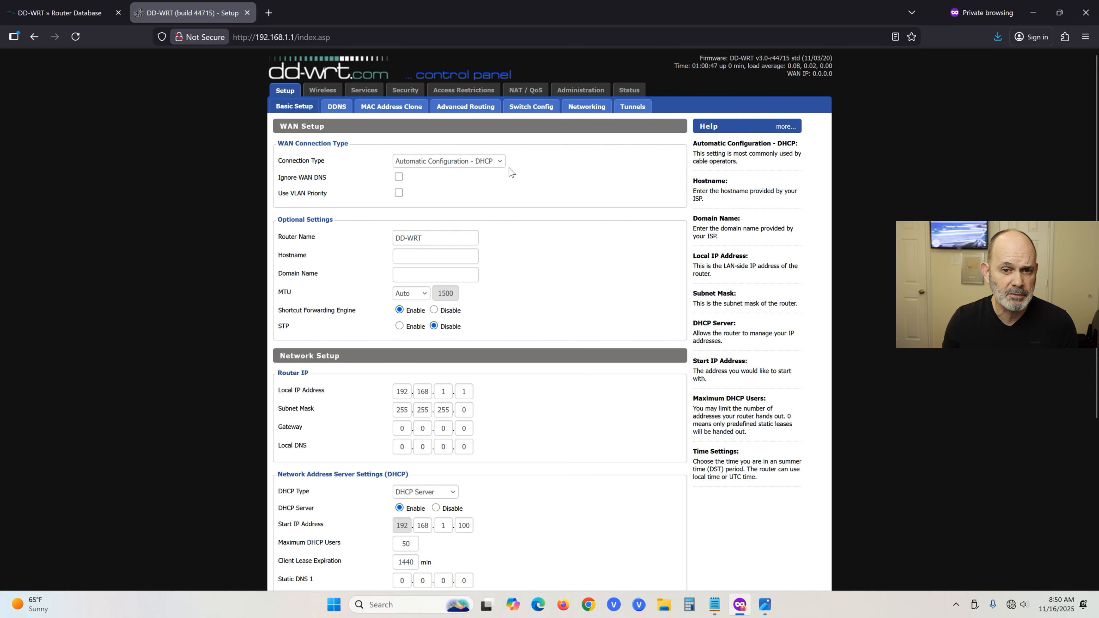
Choose US/Central under Time Settings, then save and apply the Basic Setup.
scroll(512, 226, "down", 5)
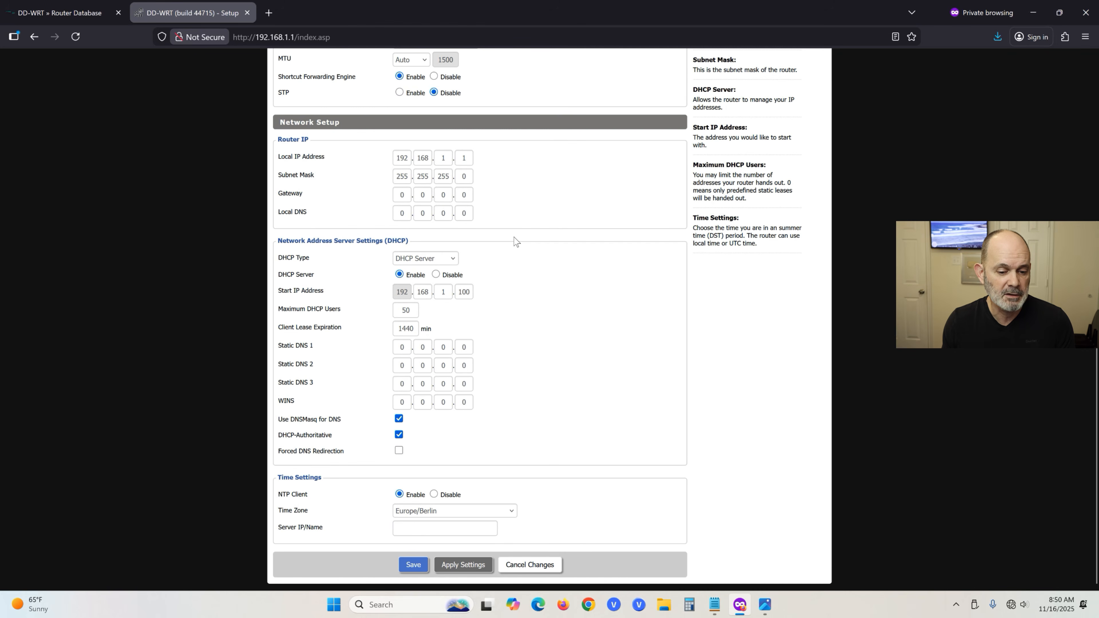
scroll(514, 243, "up", 5)
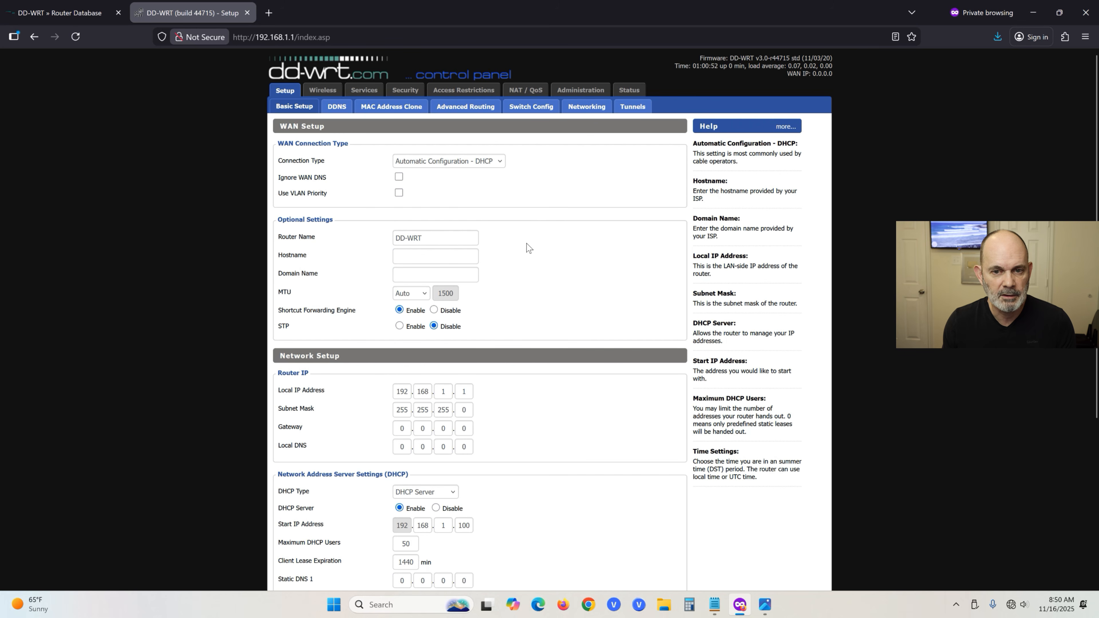
scroll(542, 210, "down", 3)
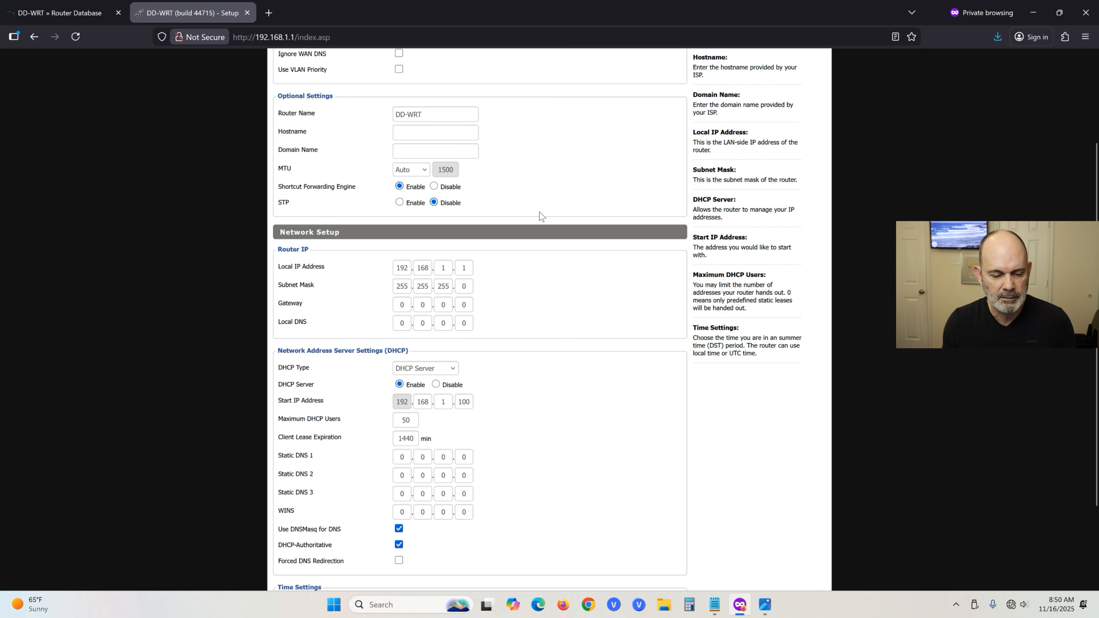
scroll(542, 214, "down", 3)
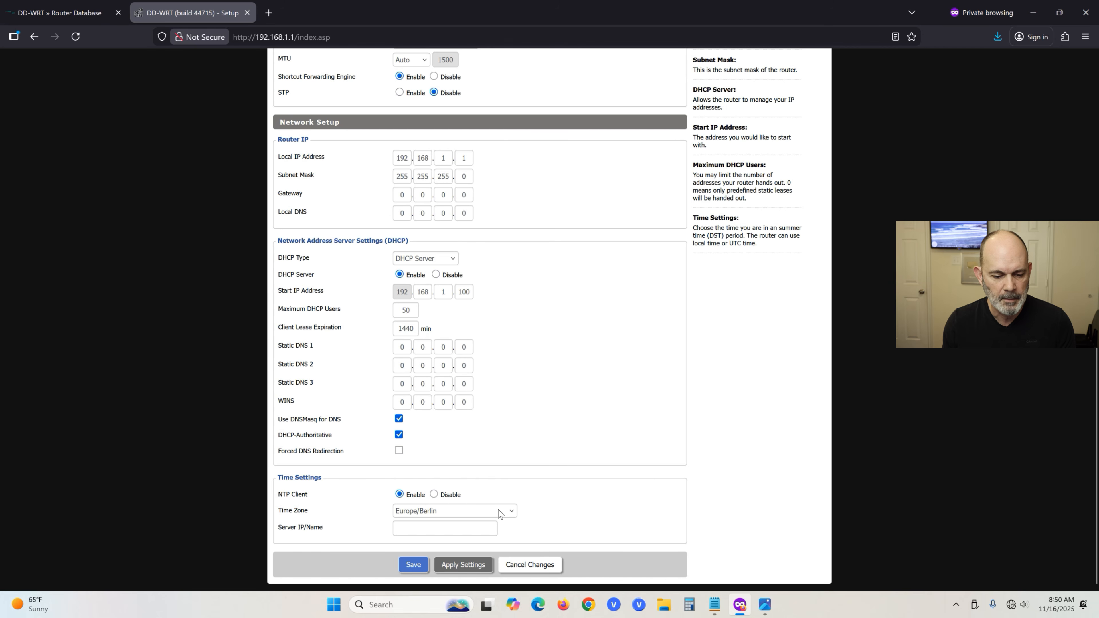
left_click(515, 515)
scroll(474, 450, "down", 10)
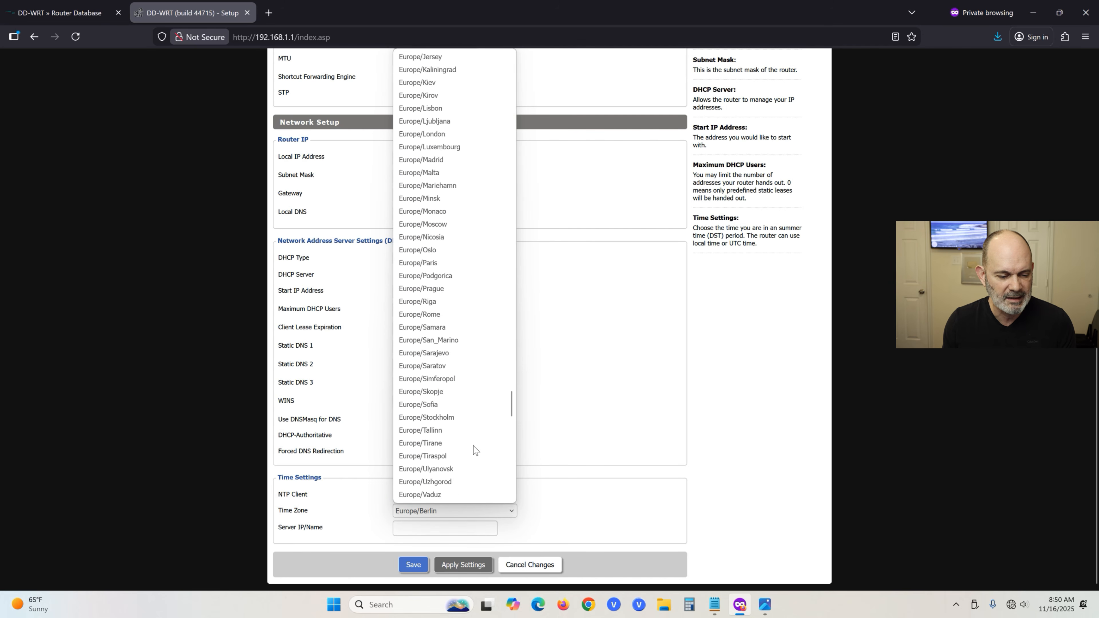
scroll(474, 450, "down", 10)
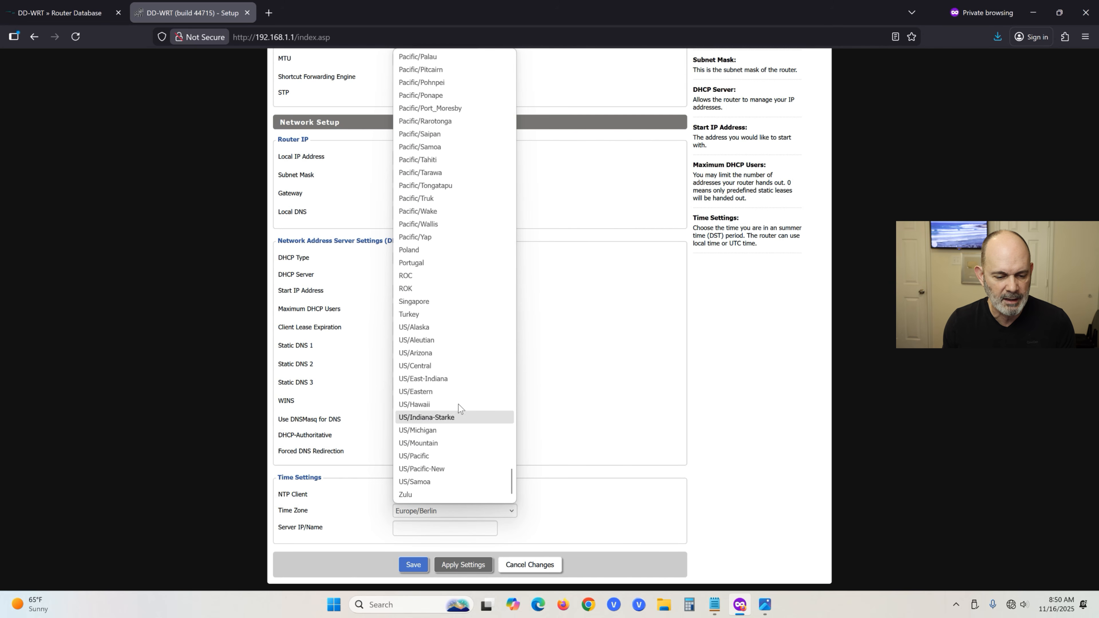
left_click(460, 367)
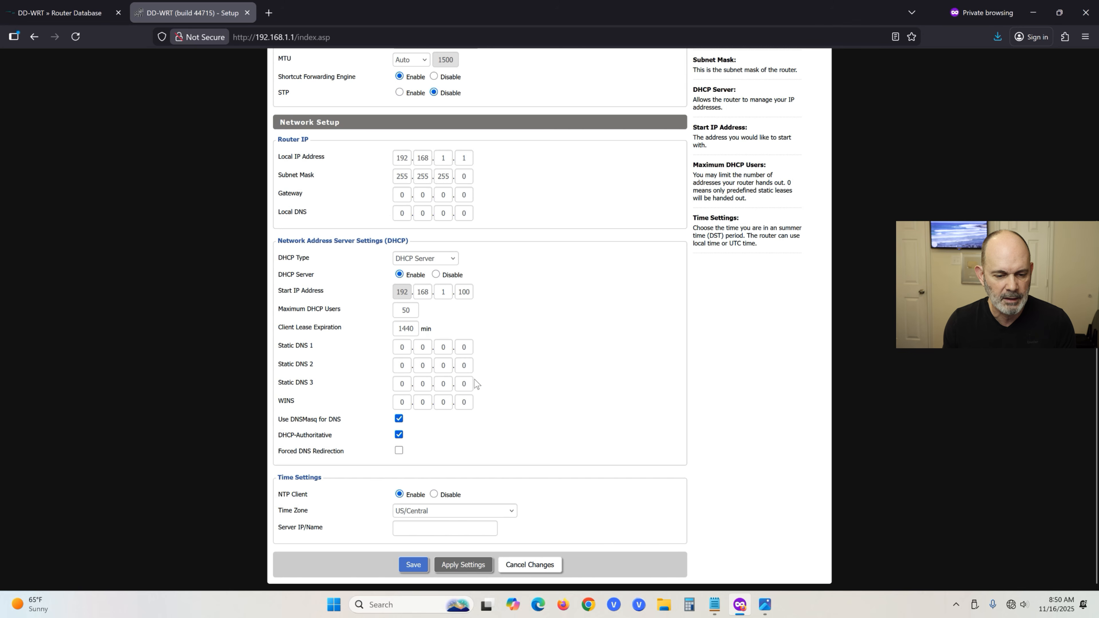
left_click(423, 570)
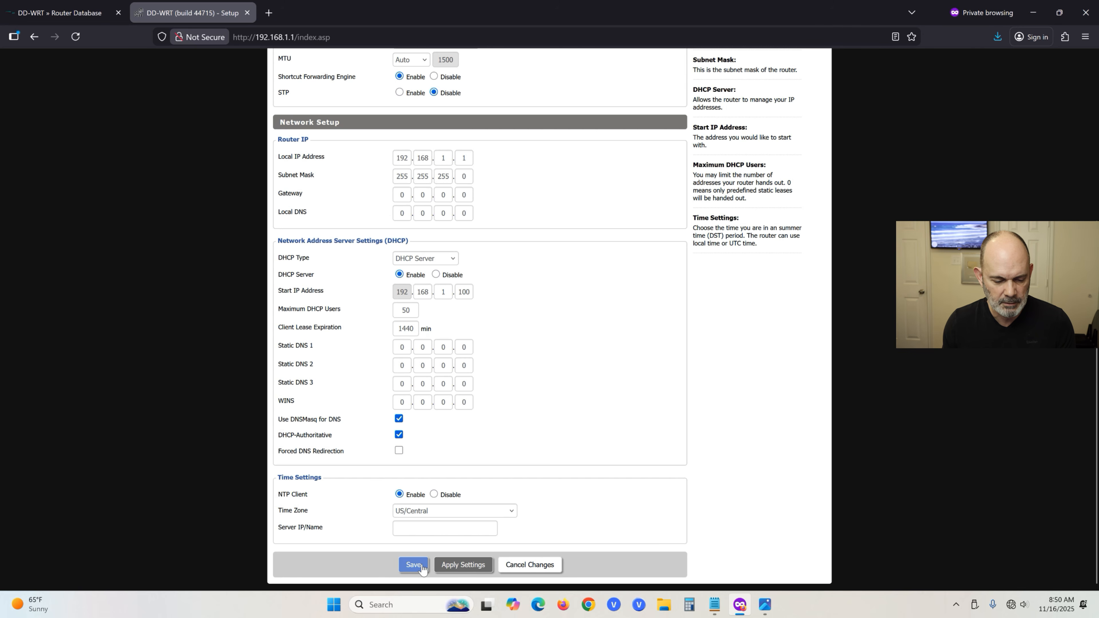
left_click(455, 563)
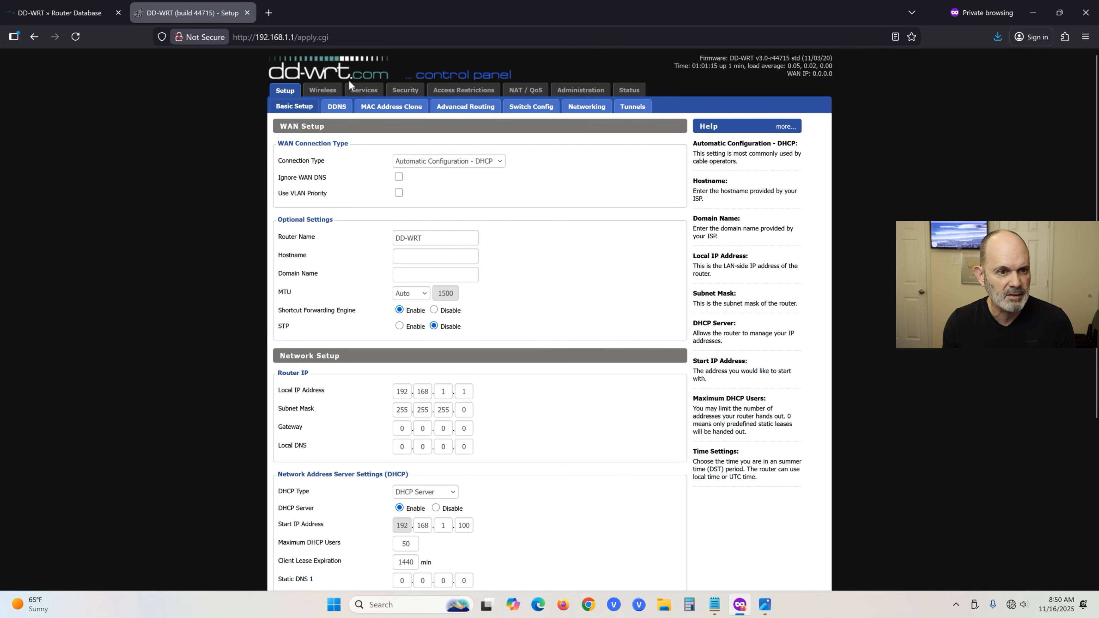
Set Wireless channel width to Wide HT40 (40 MHz), keep Mixed mode, save, and open Wireless Security.
left_click(329, 94)
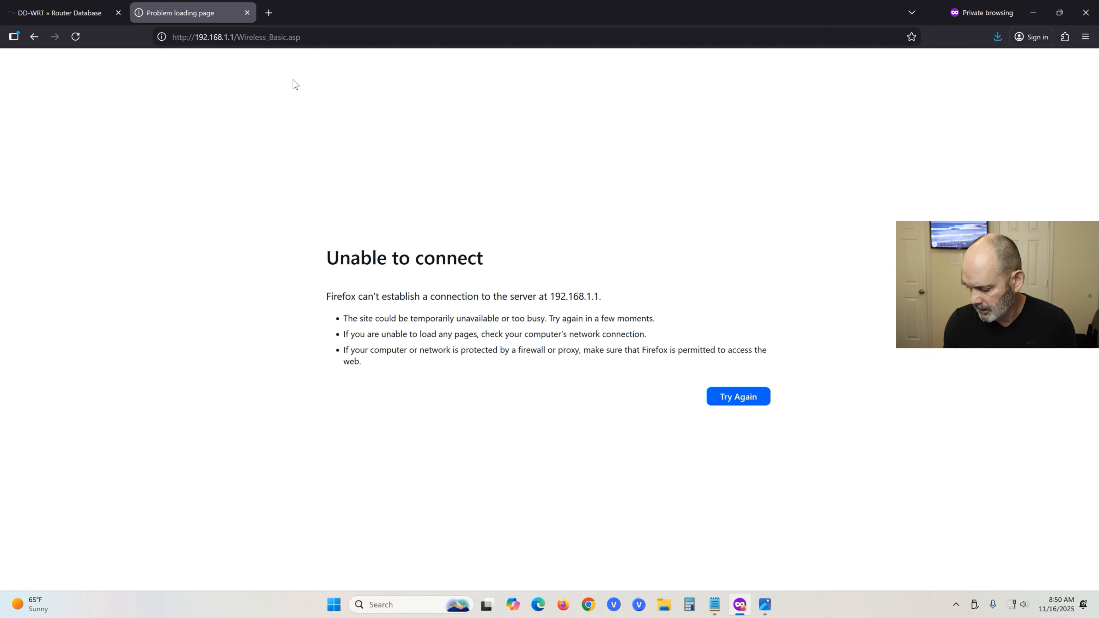
left_click(751, 402)
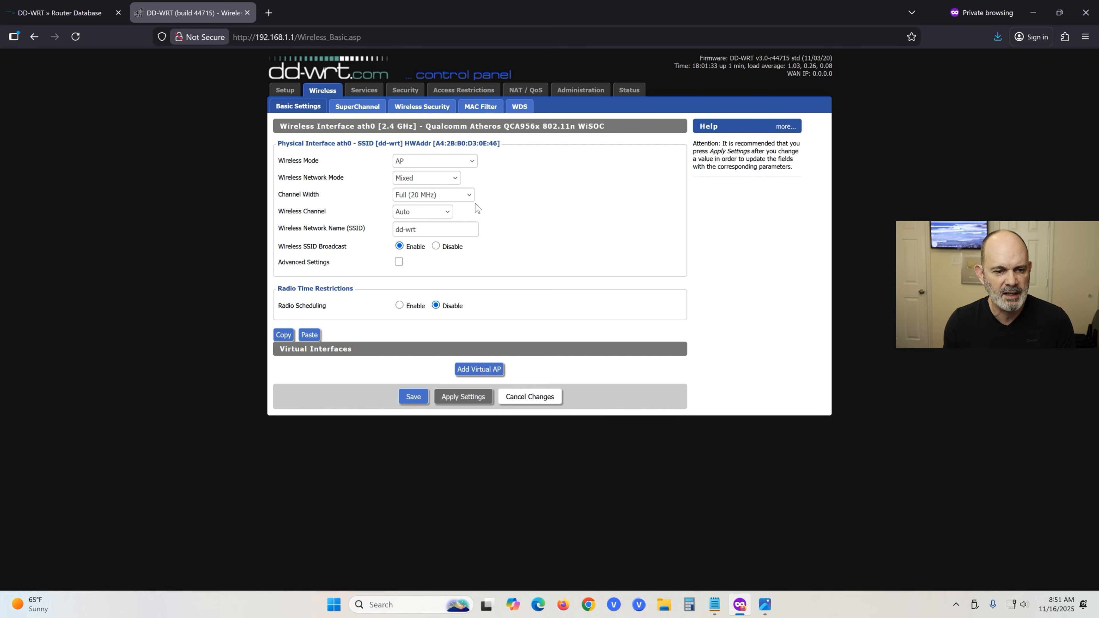
left_click(470, 196)
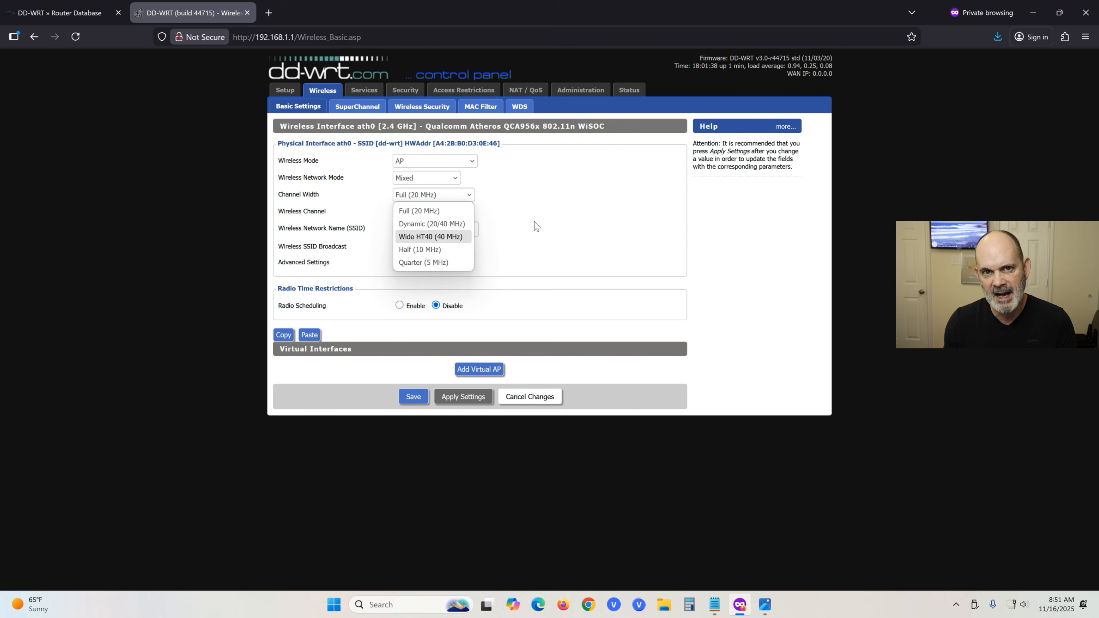
left_click(454, 238)
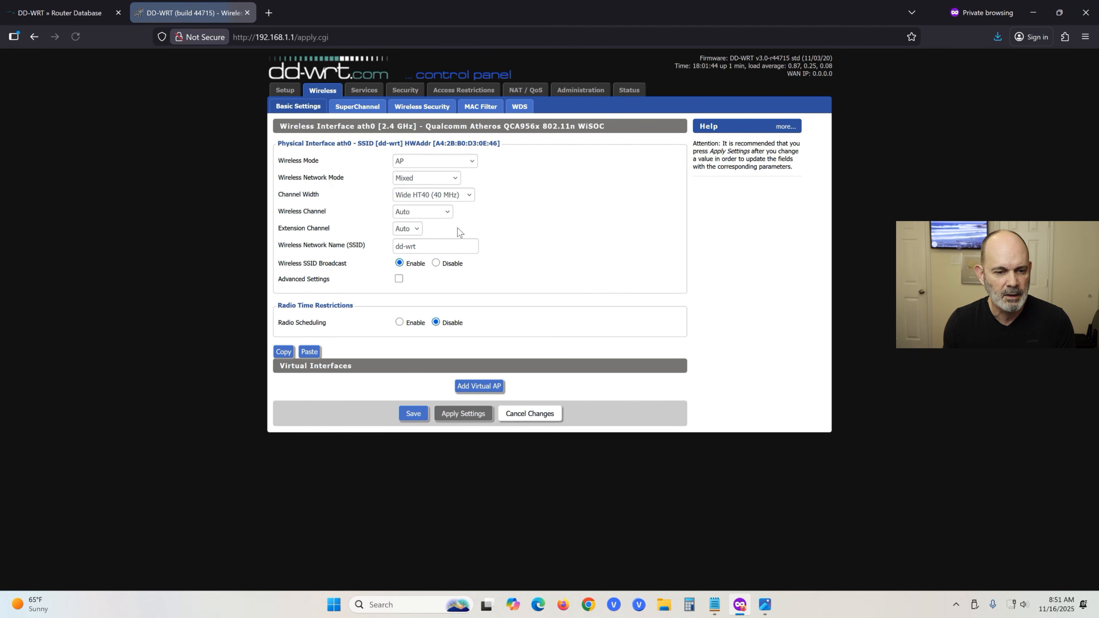
left_click(455, 179)
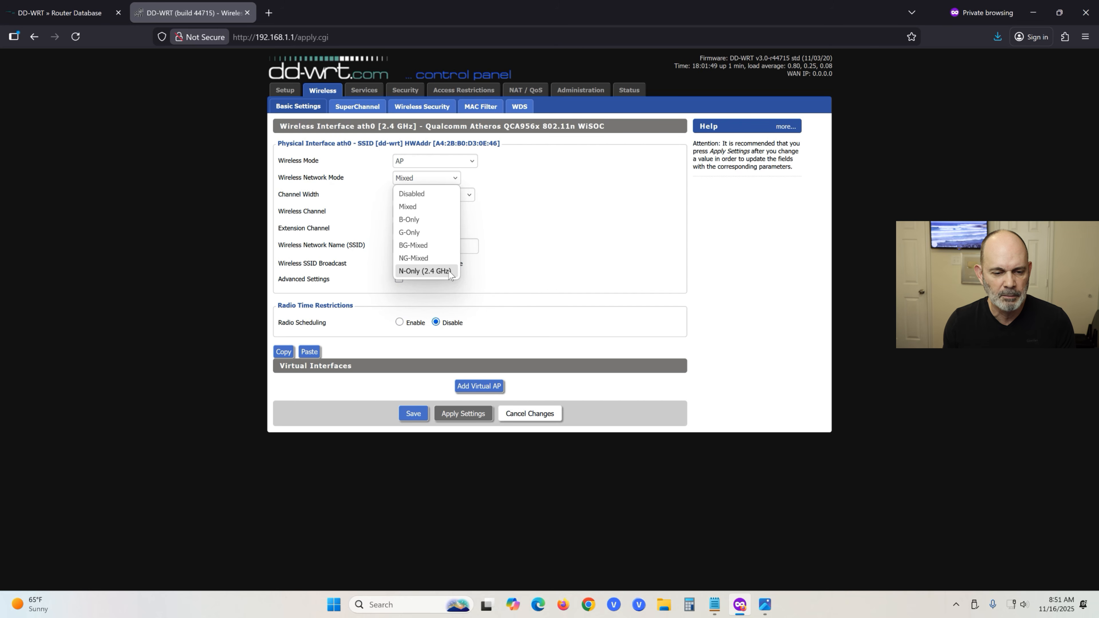
left_click(591, 179)
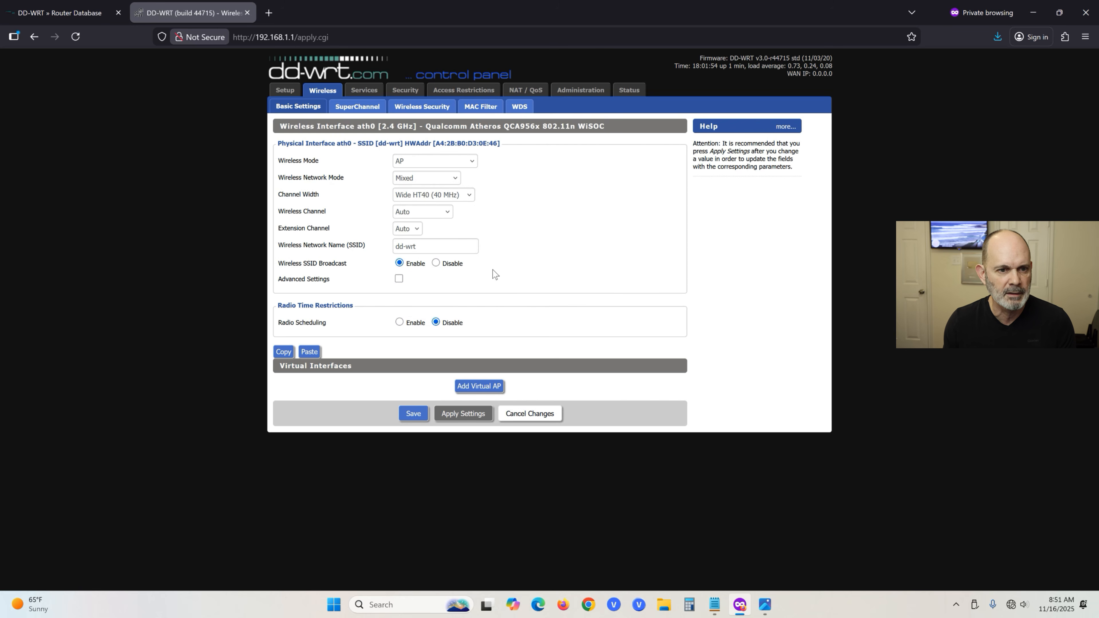
left_click(413, 414)
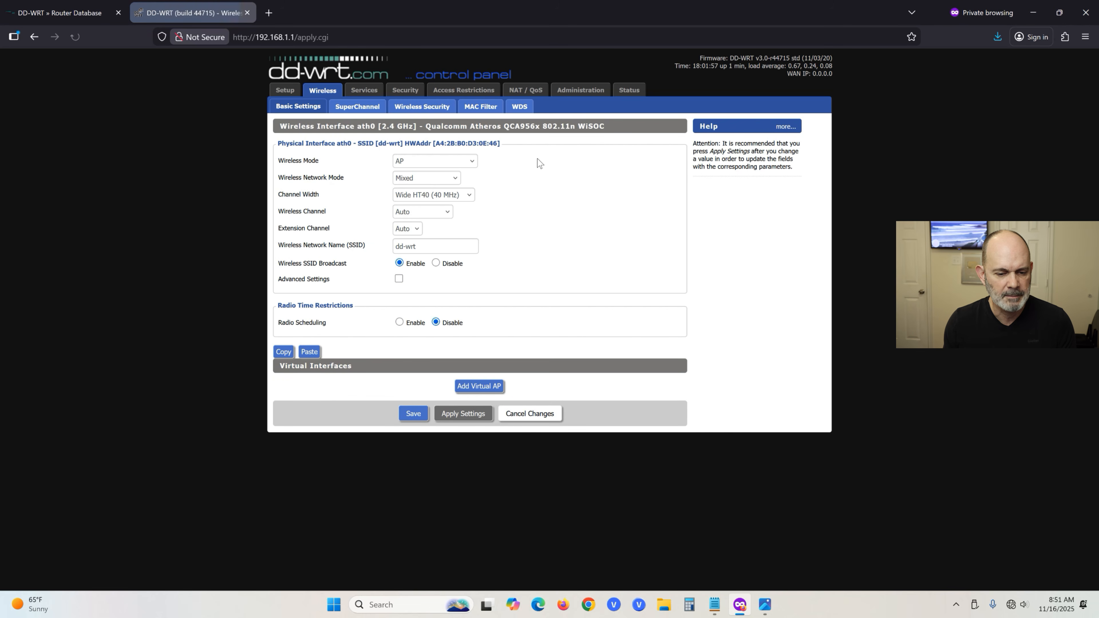
left_click(426, 108)
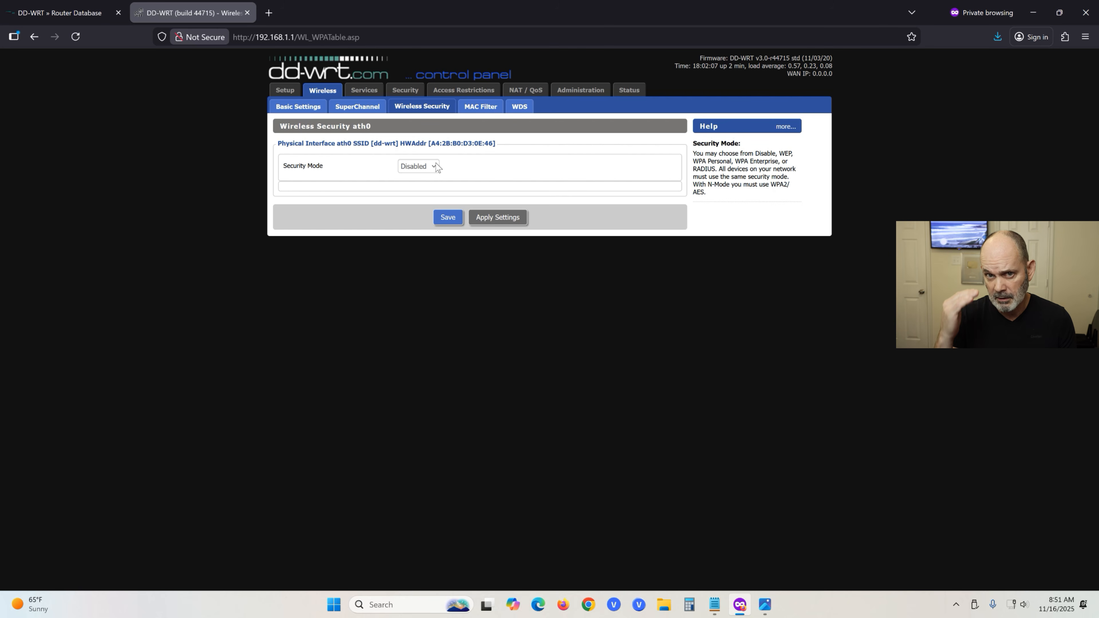
Switch security mode to WPA with WPA2 Personal and CCMP-128 (AES), then save and apply.
left_click(437, 171)
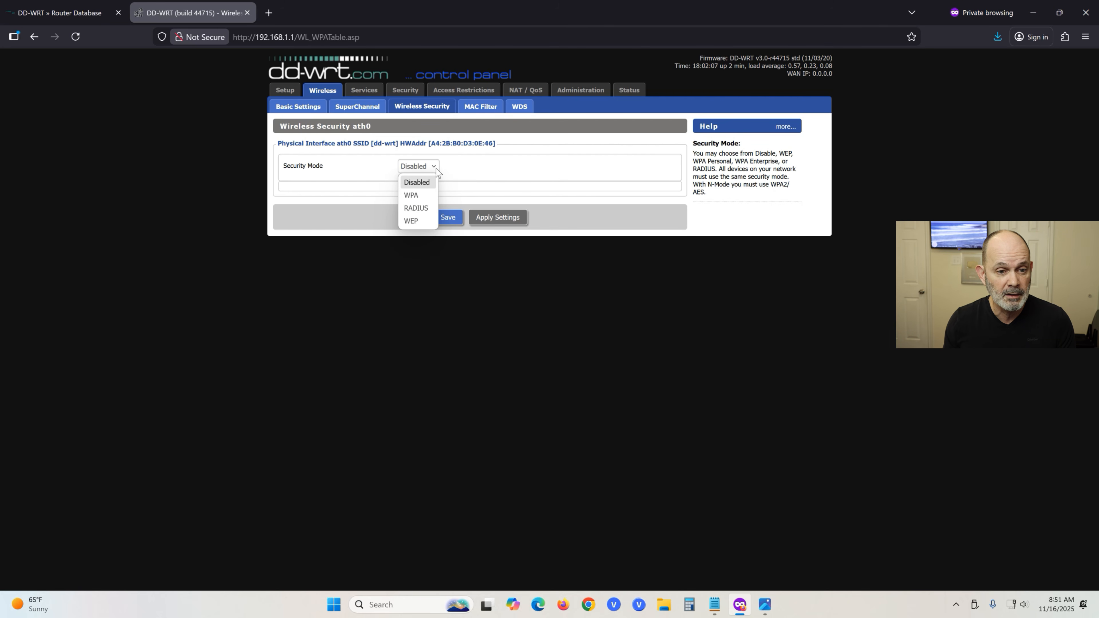
left_click(412, 195)
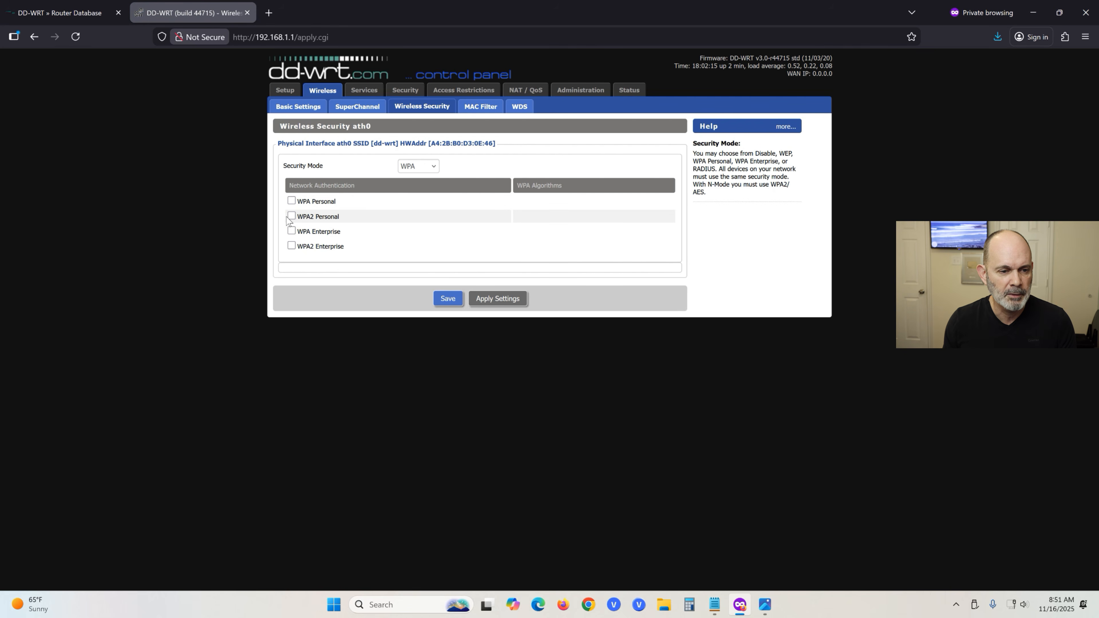
left_click(292, 215)
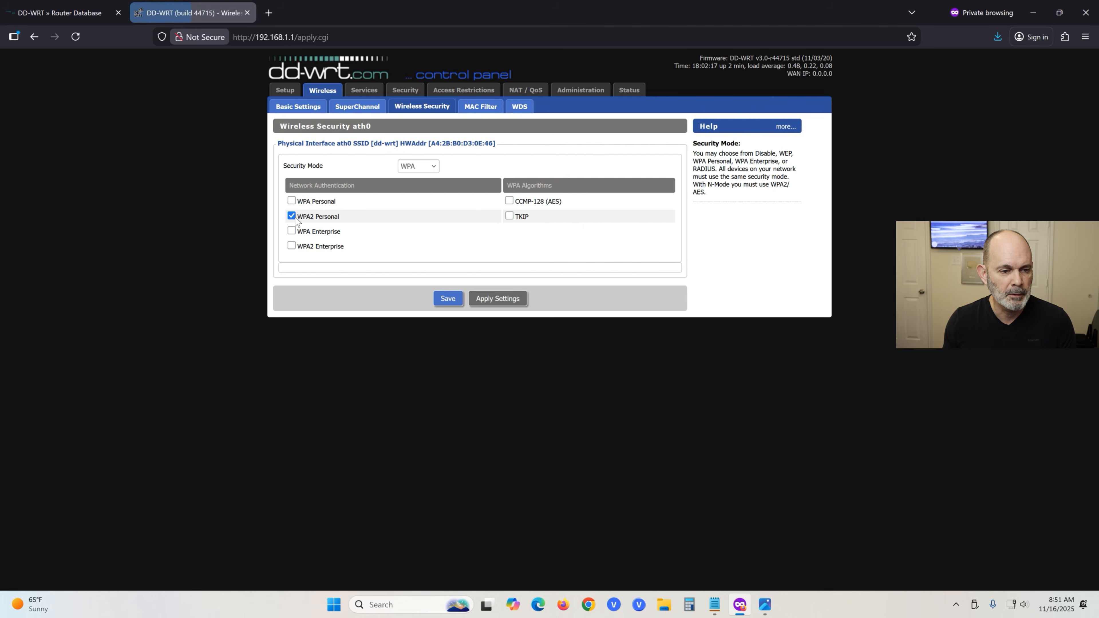
left_click(509, 200)
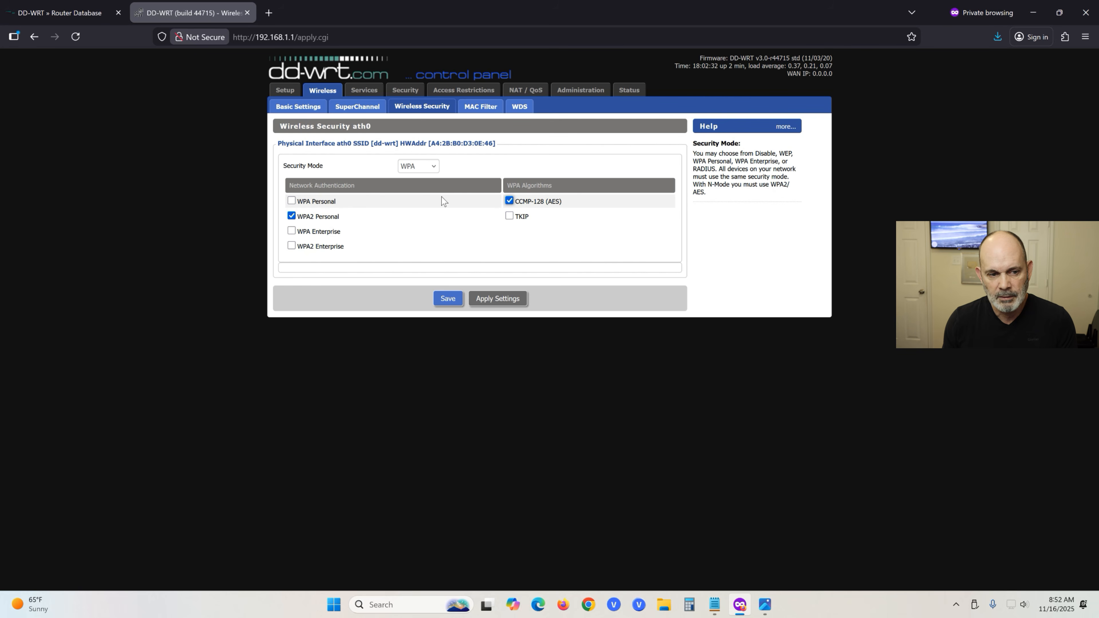
left_click(448, 303)
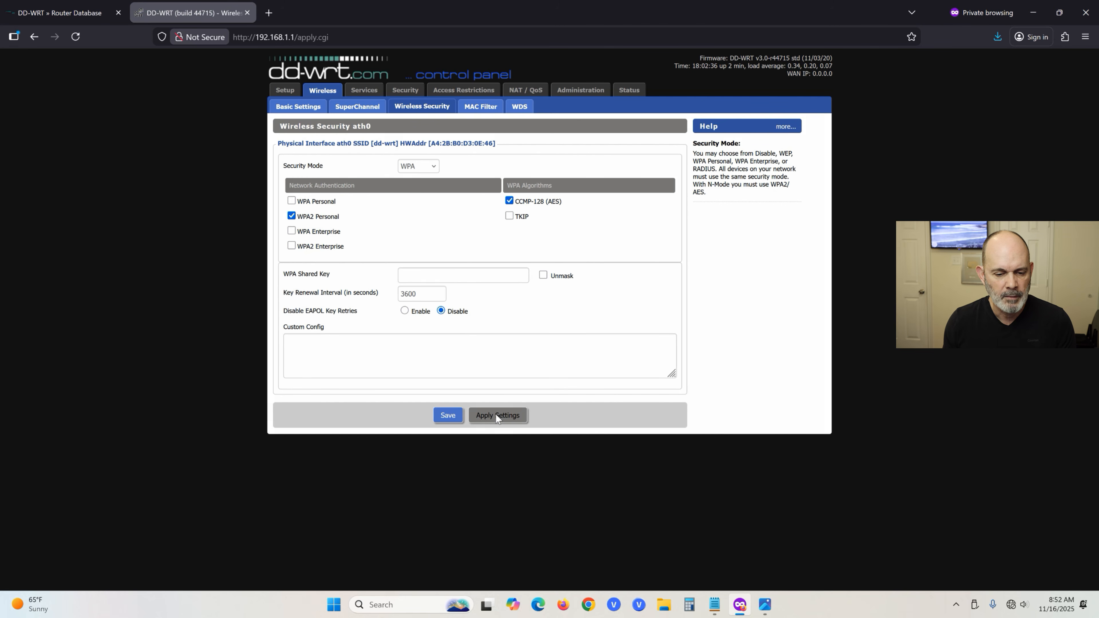
left_click(498, 416)
left_click(627, 343)
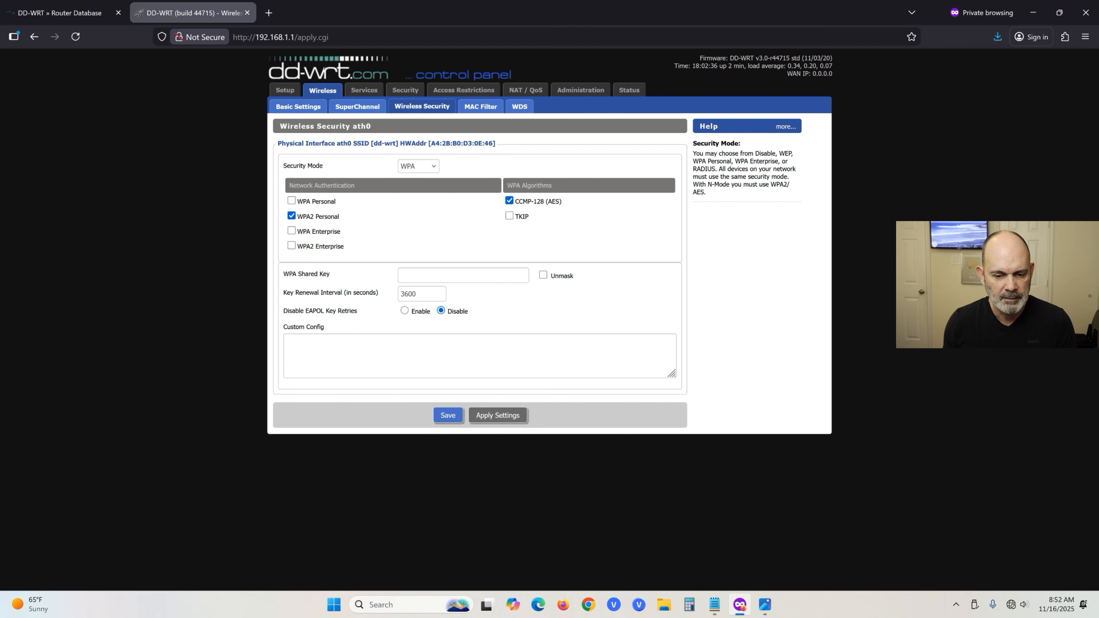
Enter the WPA shared key, then save and apply the wireless security settings.
left_click(463, 276)
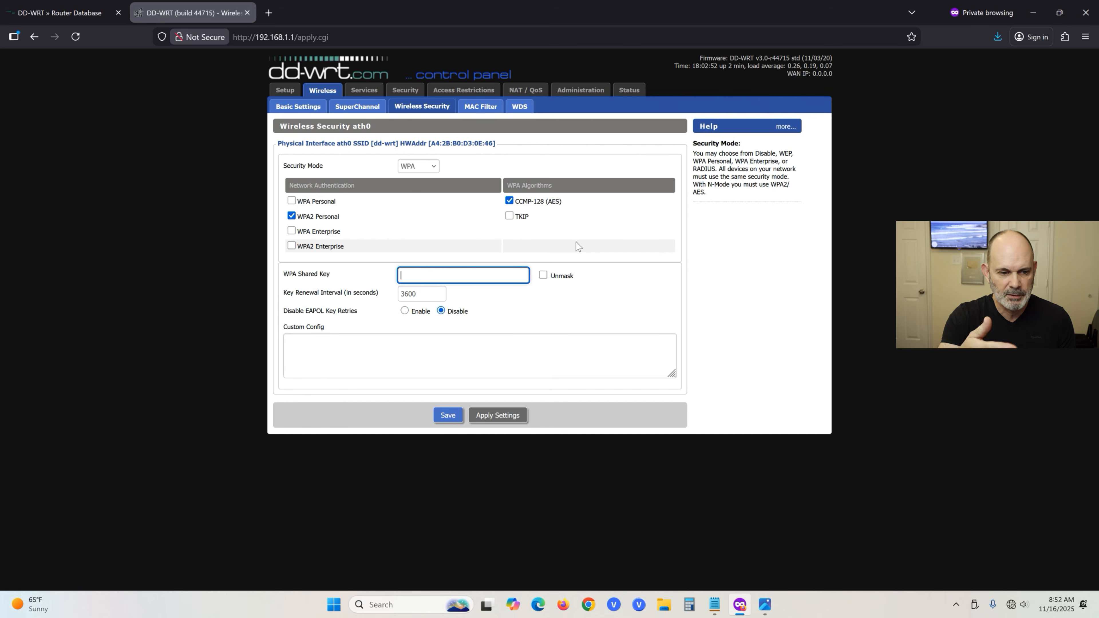
type("••")
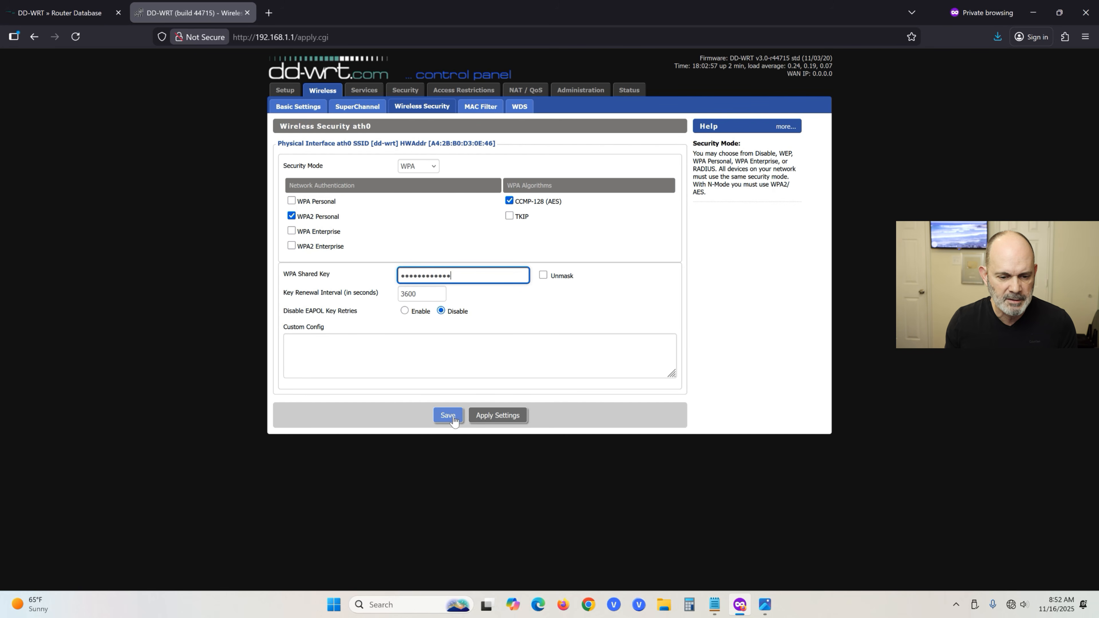
left_click(448, 424)
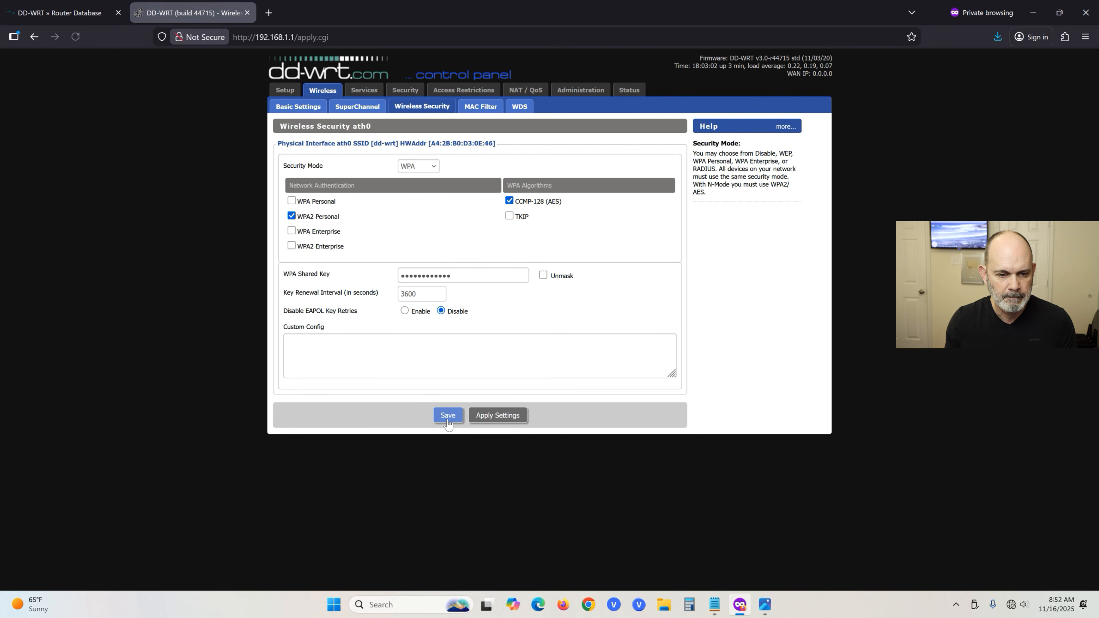
left_click(500, 422)
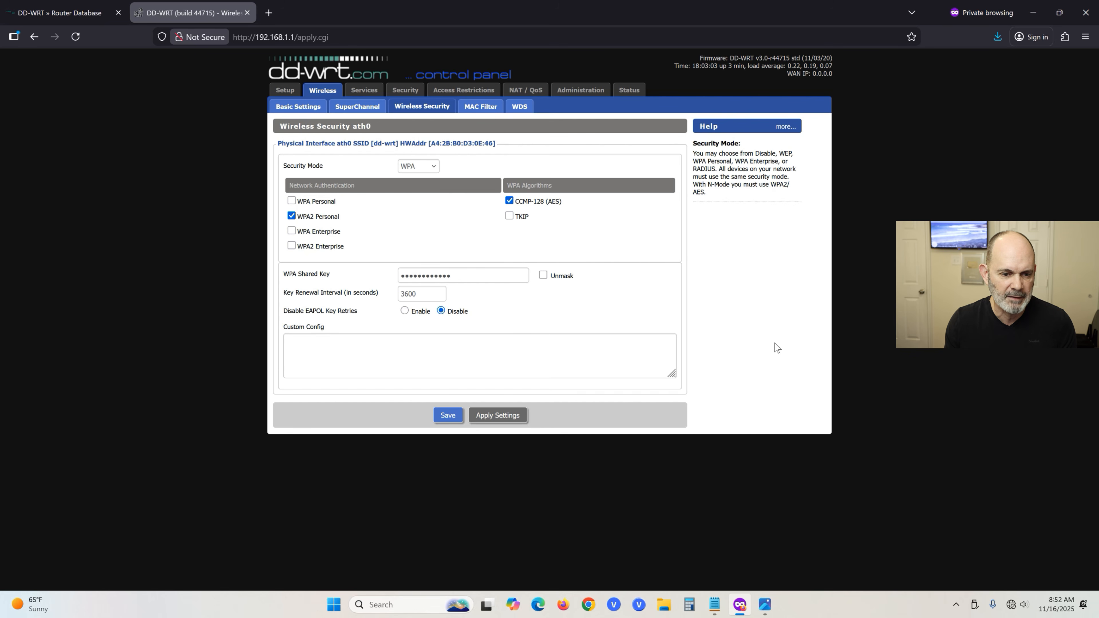
Return to Wireless Basic Settings and select the entire SSID dd-wrt.
left_click(291, 109)
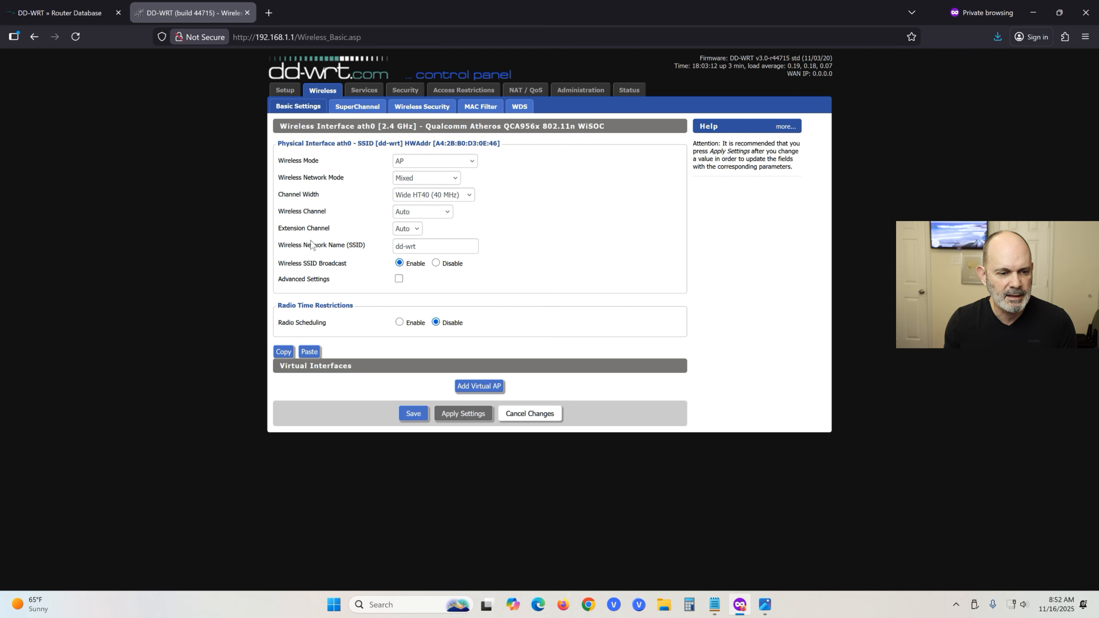
left_click(401, 252)
key("ctrl+a")
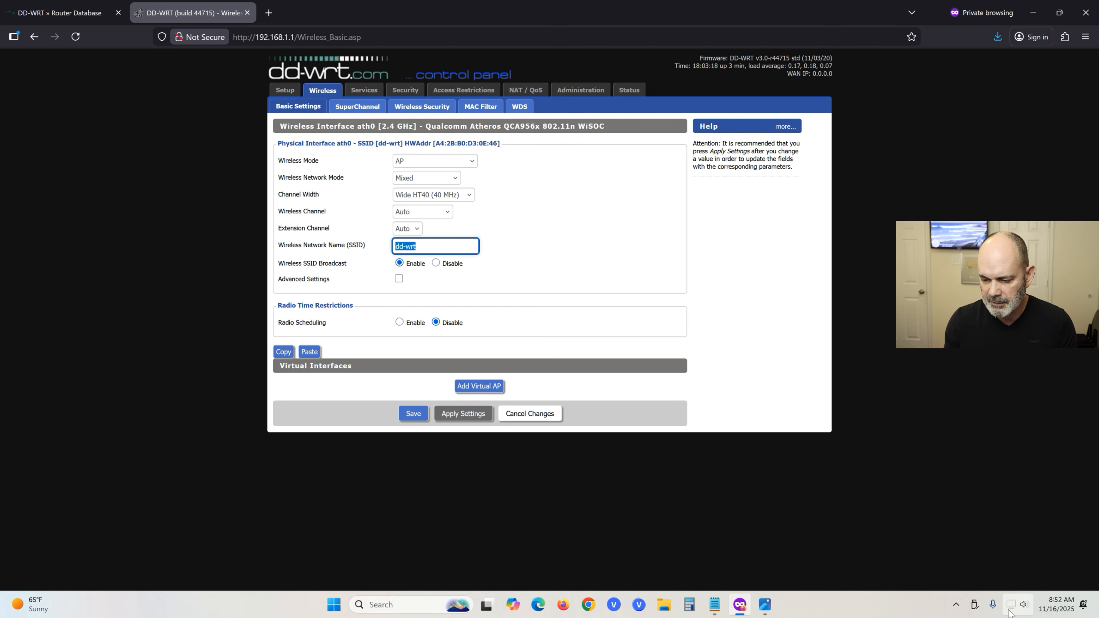
mouse_move(1009, 611)
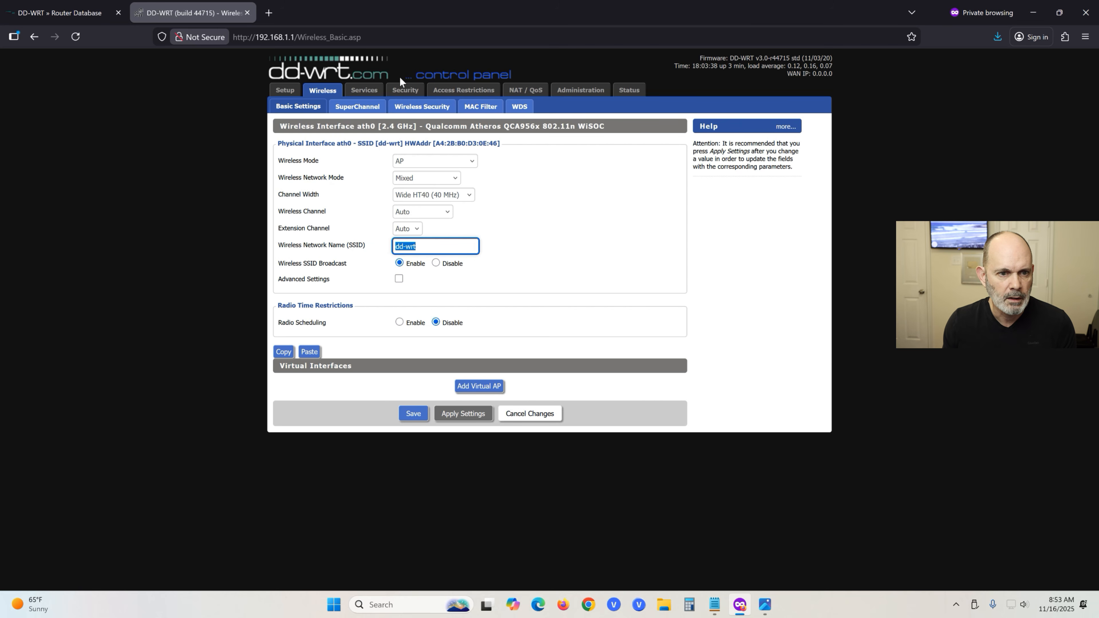
Move through Services, Security and Access Restrictions to the Administration Management page.
left_click(365, 91)
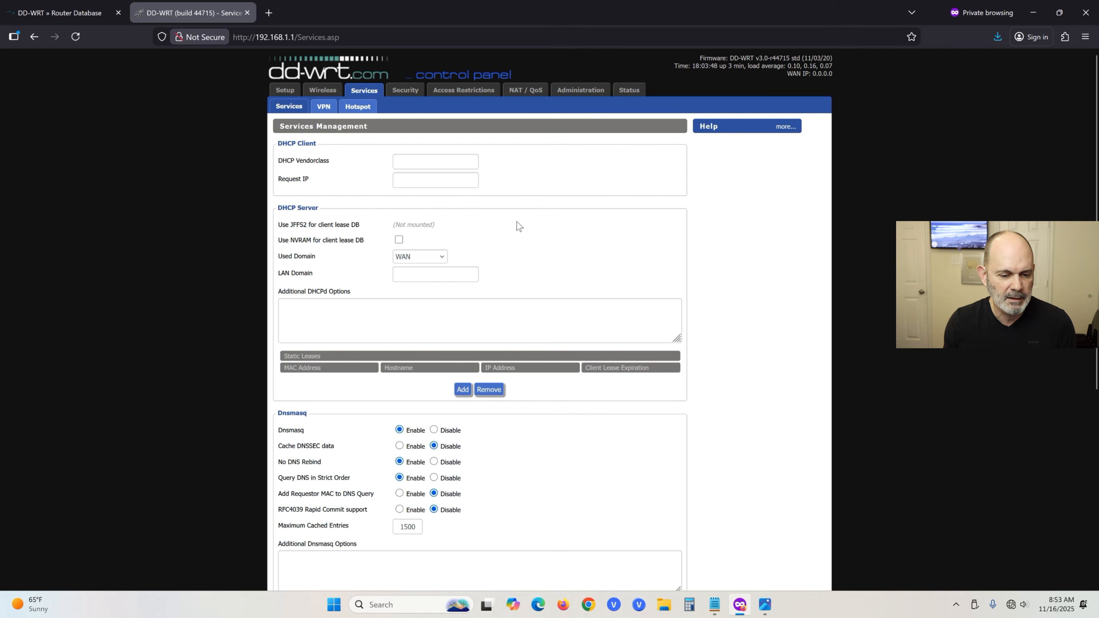
left_click(411, 93)
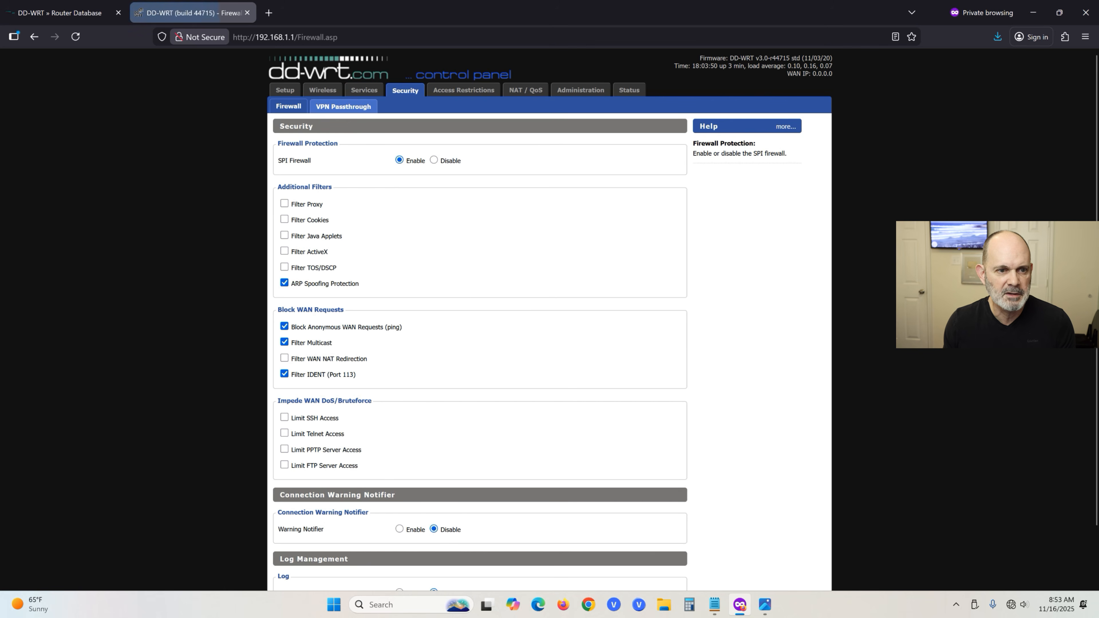
left_click(468, 96)
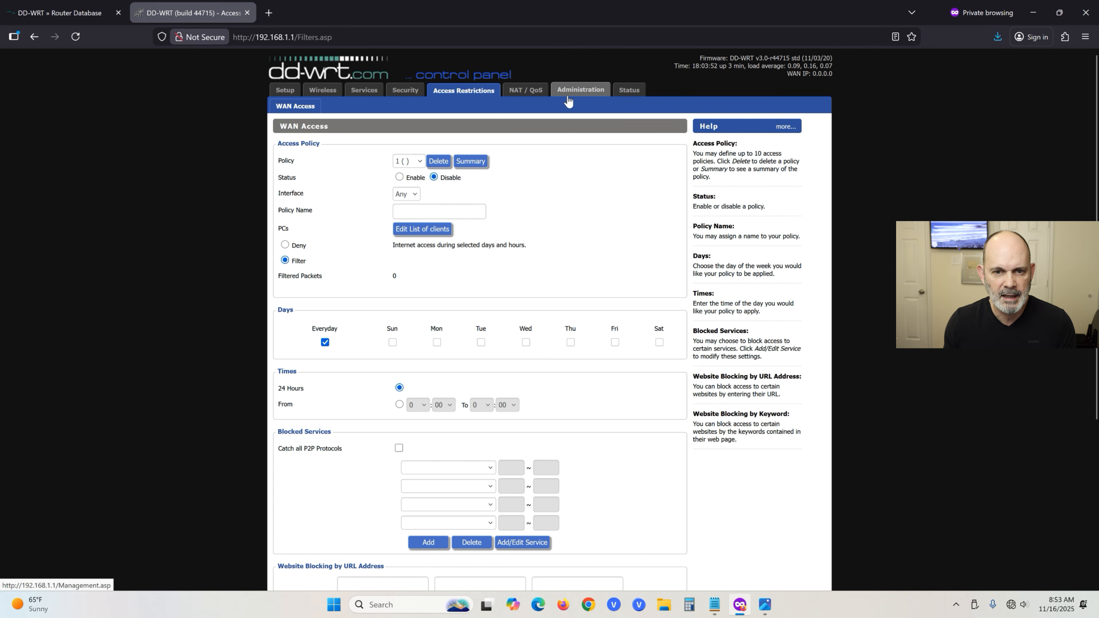
left_click(584, 98)
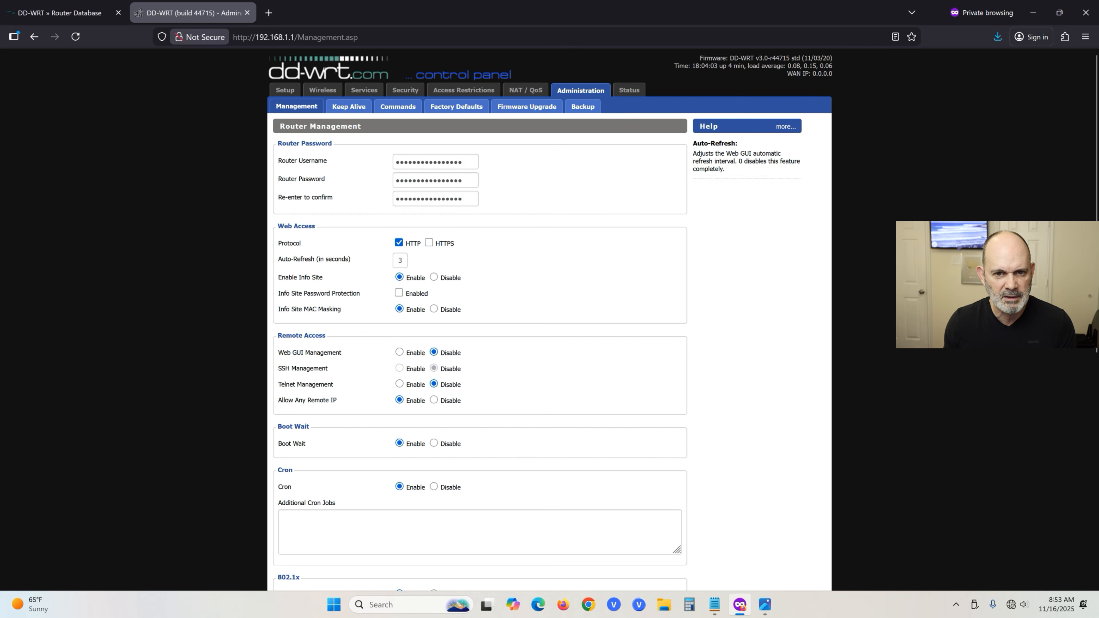
Enable Info Site Password Protection, then save and apply the Management settings.
left_click(399, 293)
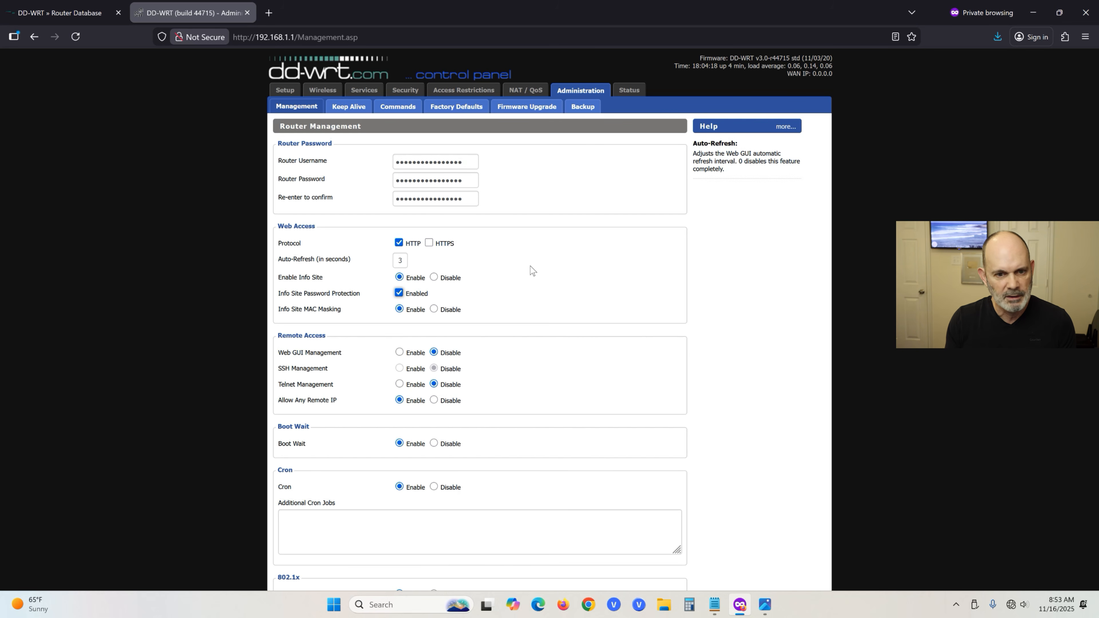
scroll(497, 433, "down", 5)
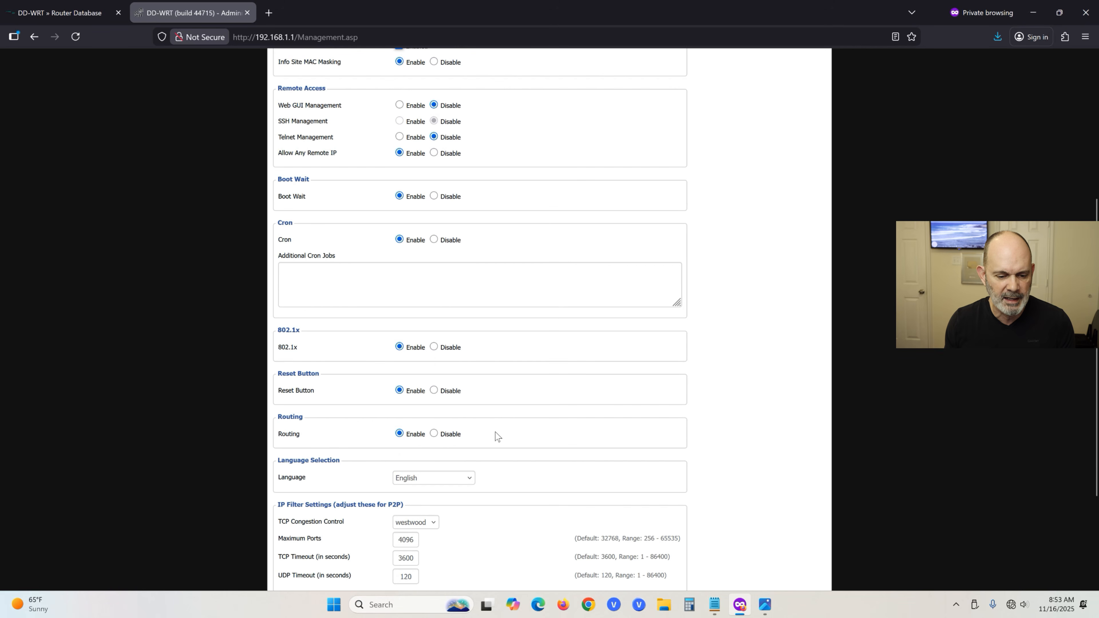
scroll(498, 435, "down", 3)
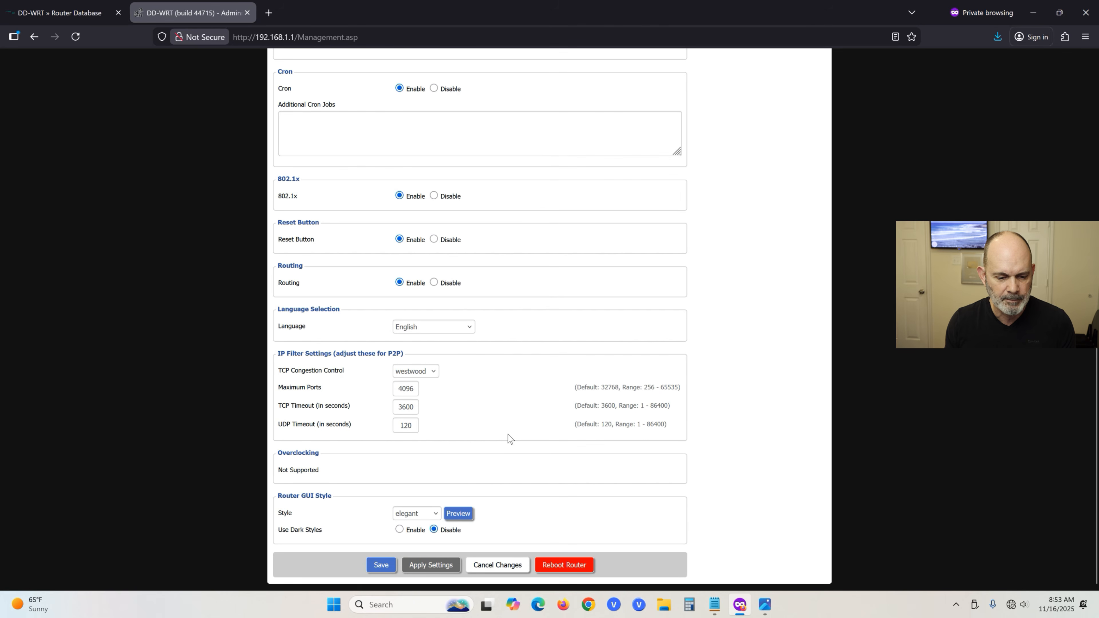
left_click(380, 566)
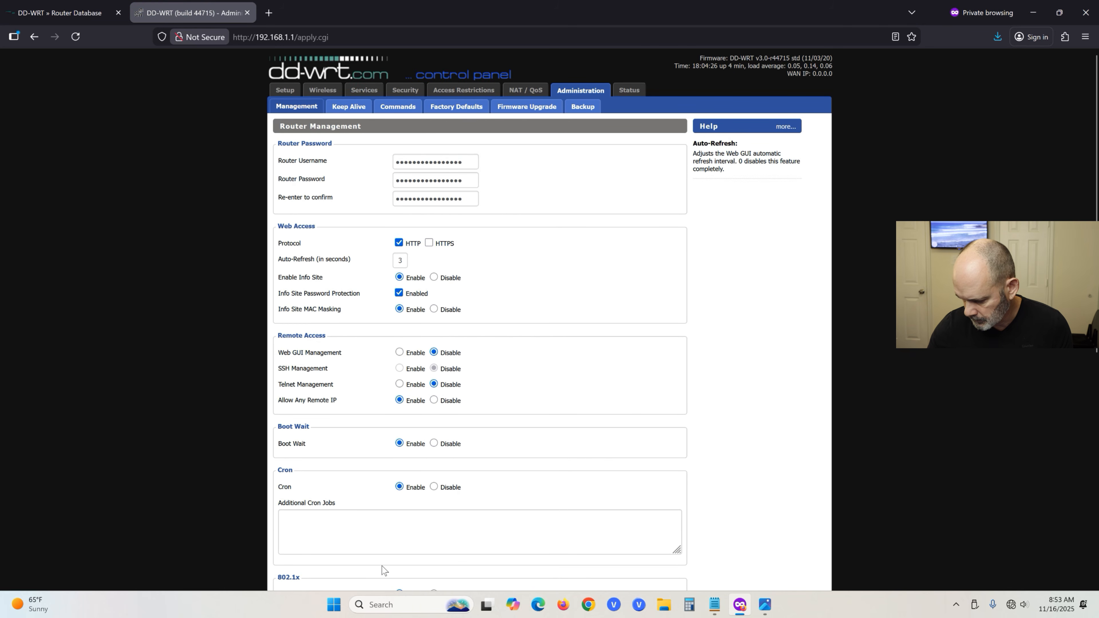
scroll(390, 567, "down", 8)
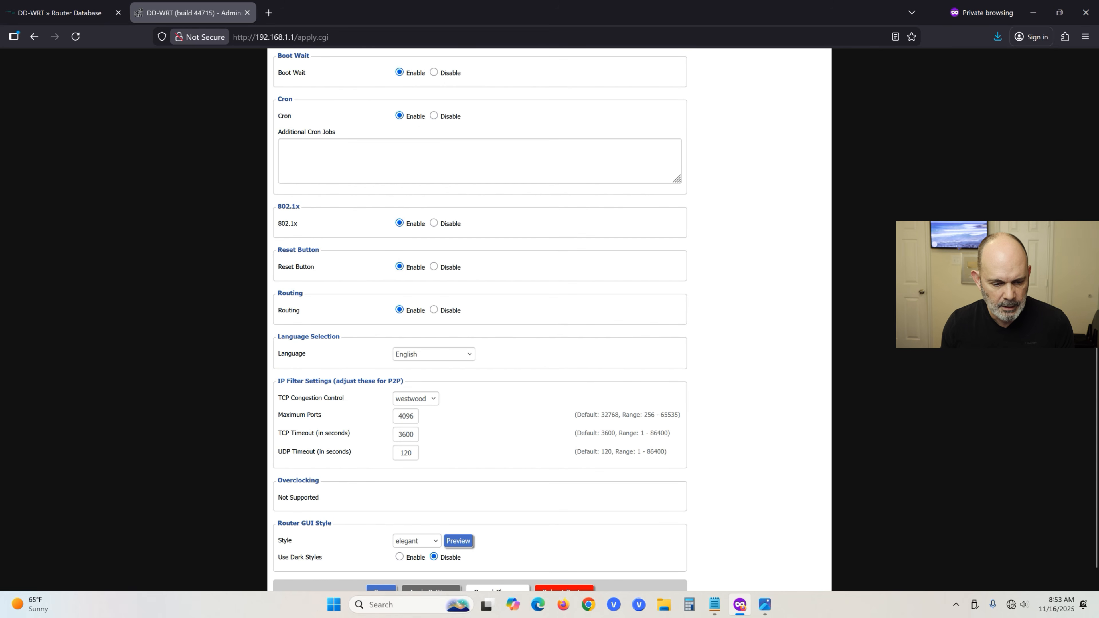
scroll(439, 569, "down", 1)
left_click(438, 569)
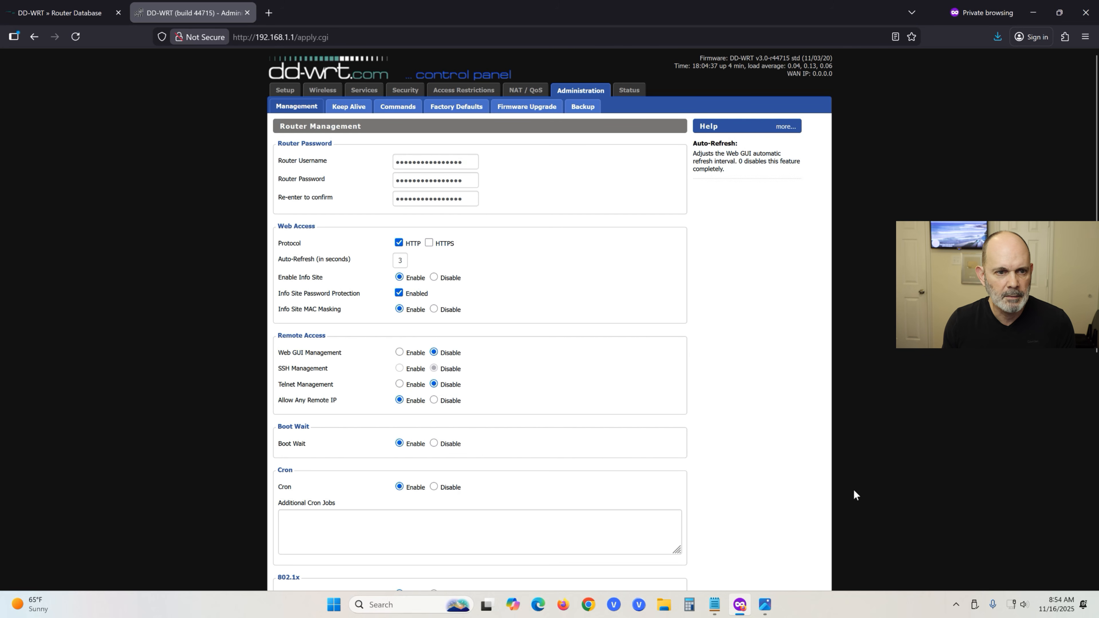
mouse_move(1015, 605)
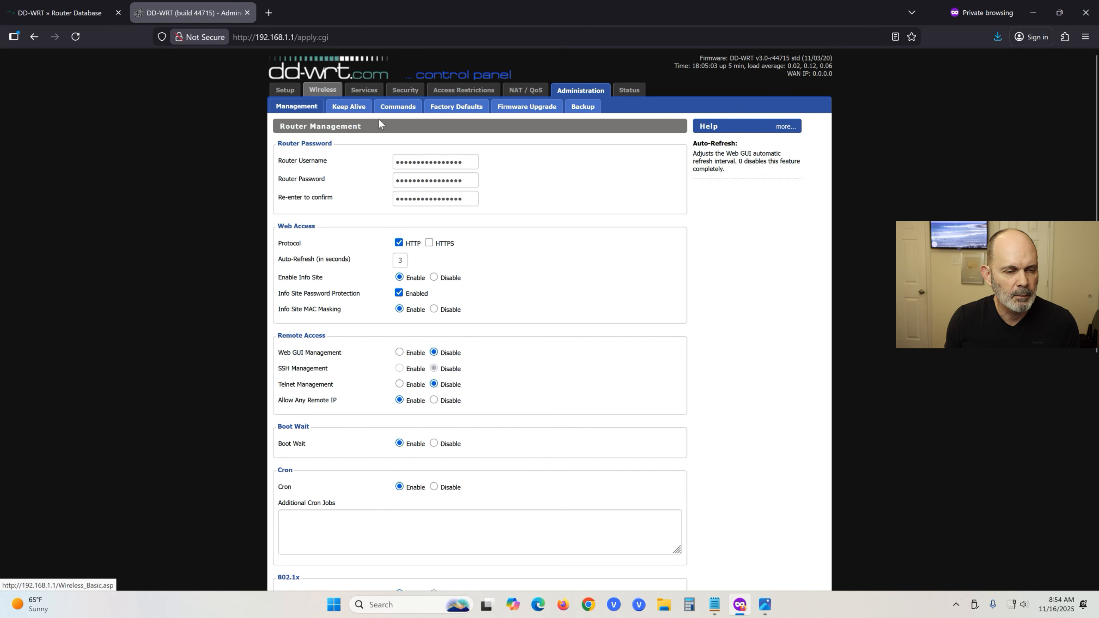
Turn Wi-Fi on in Quick Settings and bring up the available networks list.
left_click(1013, 608)
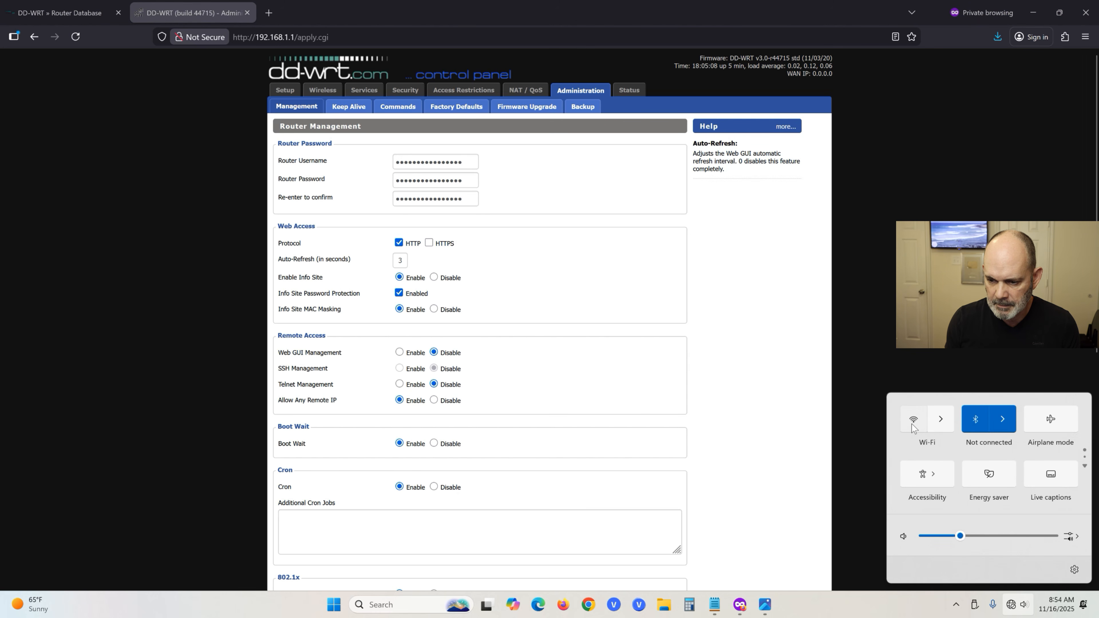
left_click(913, 423)
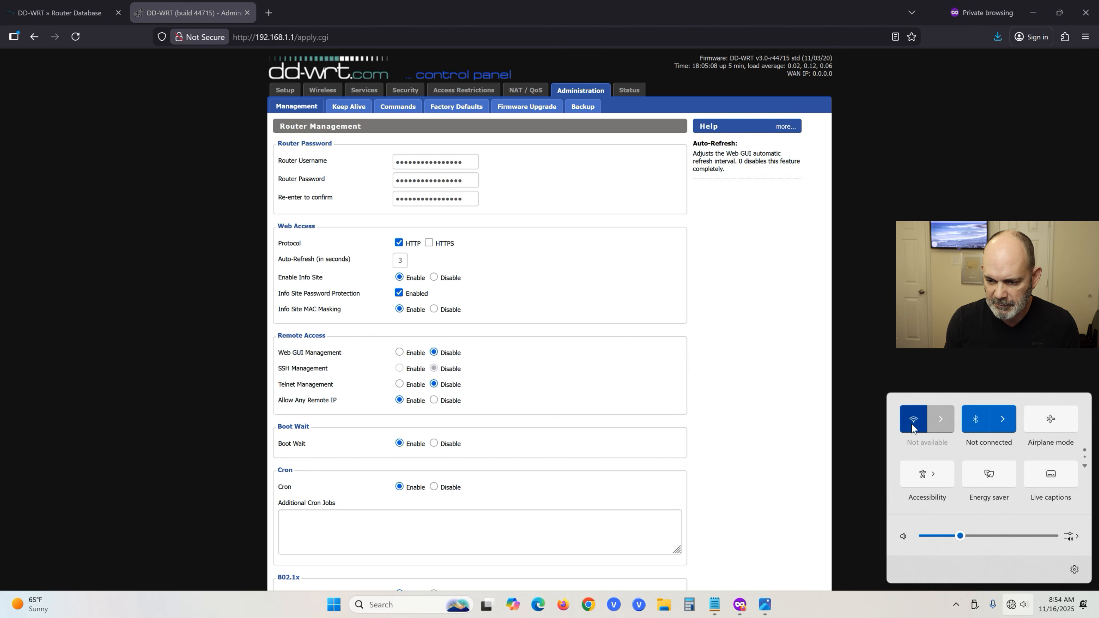
left_click(941, 420)
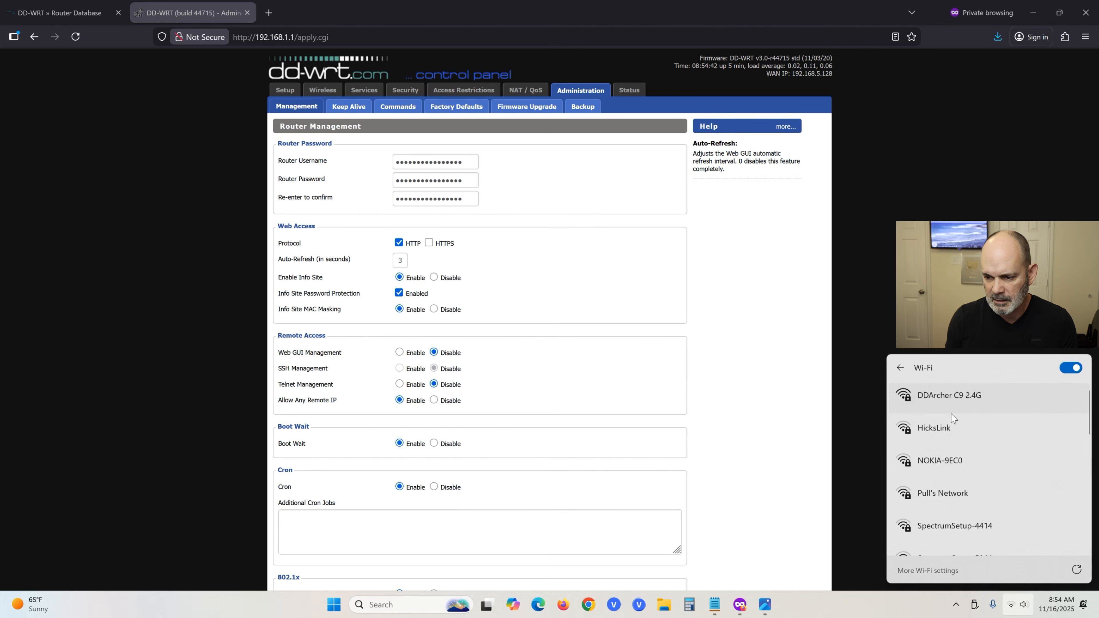
scroll(967, 513, "down", 3)
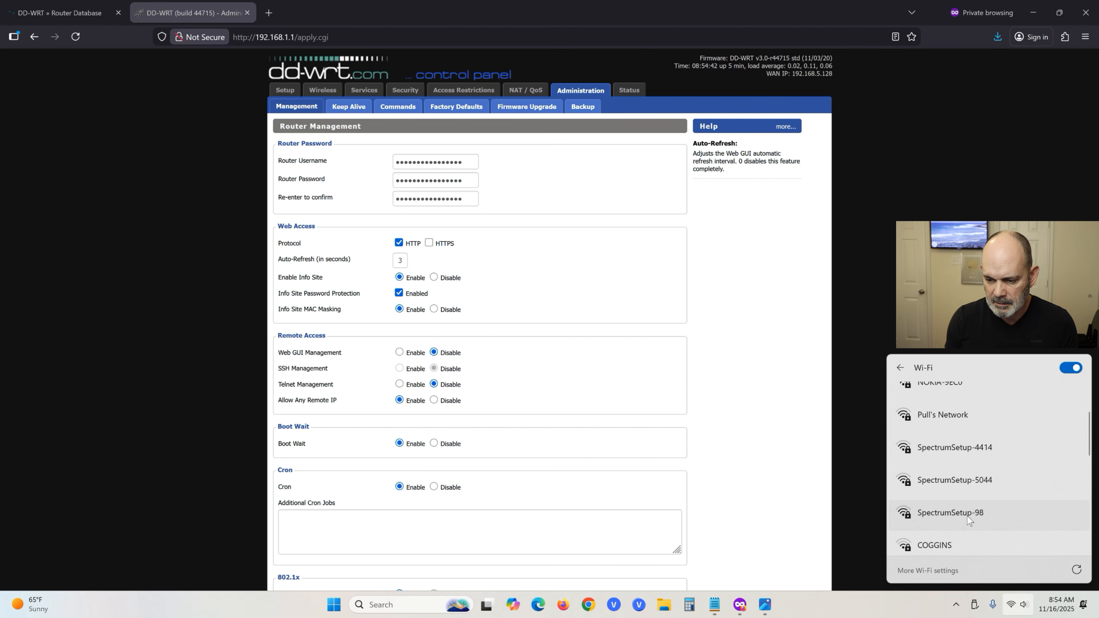
scroll(966, 517, "down", 5)
scroll(970, 519, "up", 8)
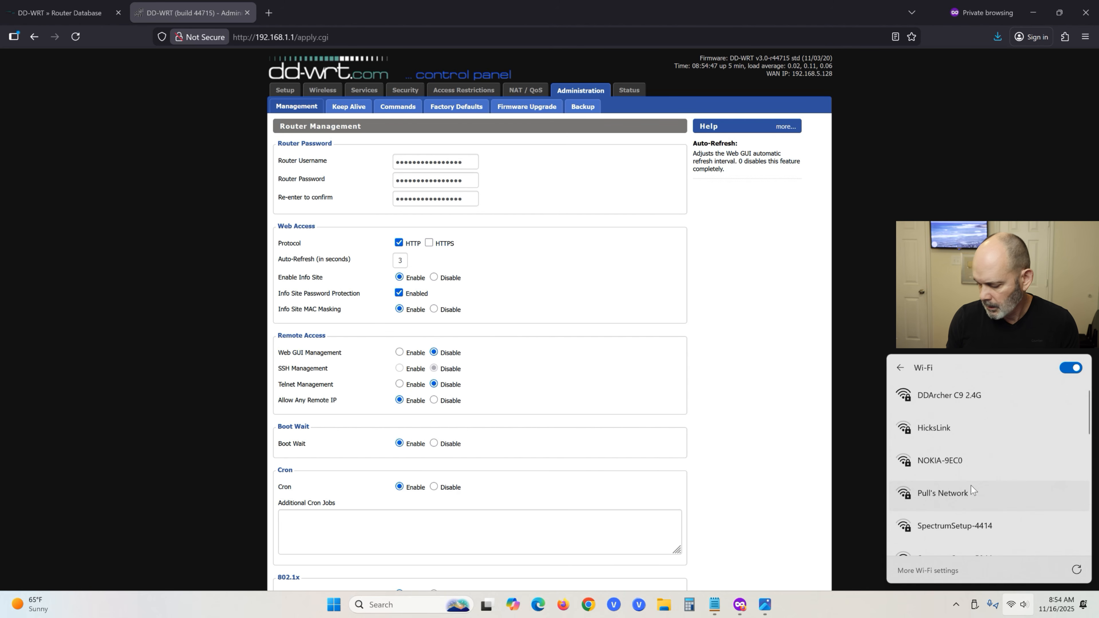
left_click(902, 368)
left_click(947, 423)
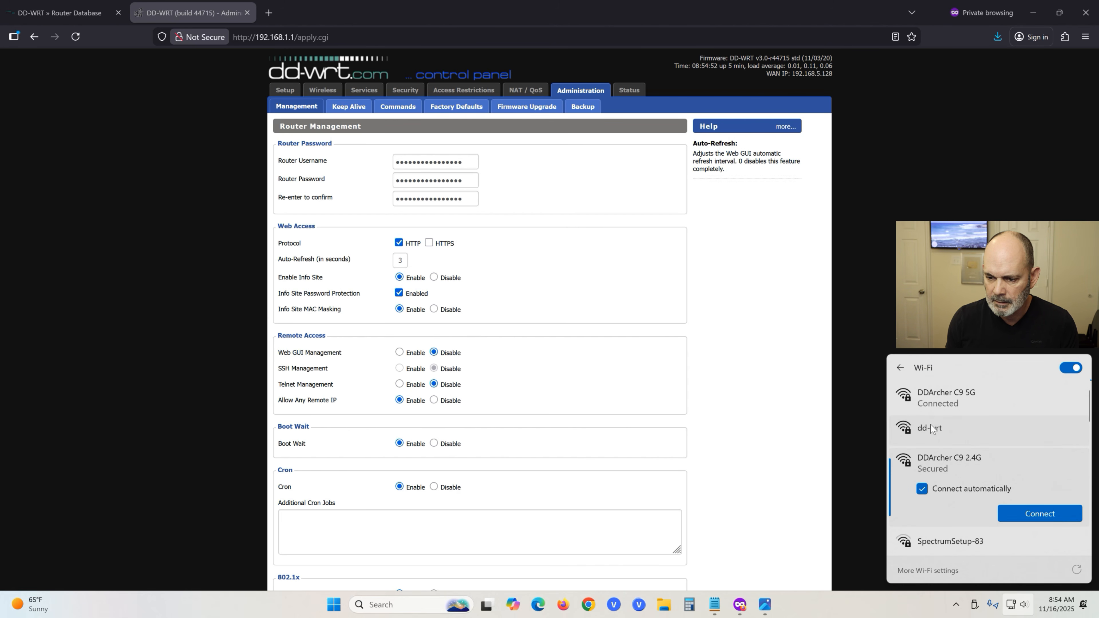
Forget the old dd-wrt profile and reconnect to dd-wrt with the Wi-Fi password.
left_click(948, 431)
left_click(1037, 478)
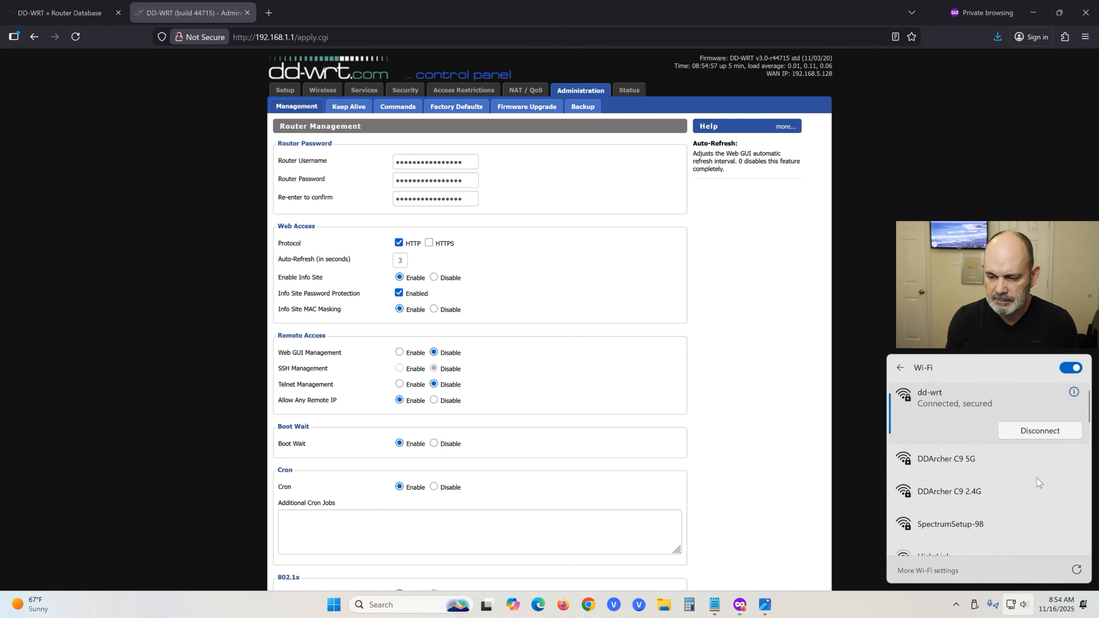
right_click(977, 427)
left_click(1002, 478)
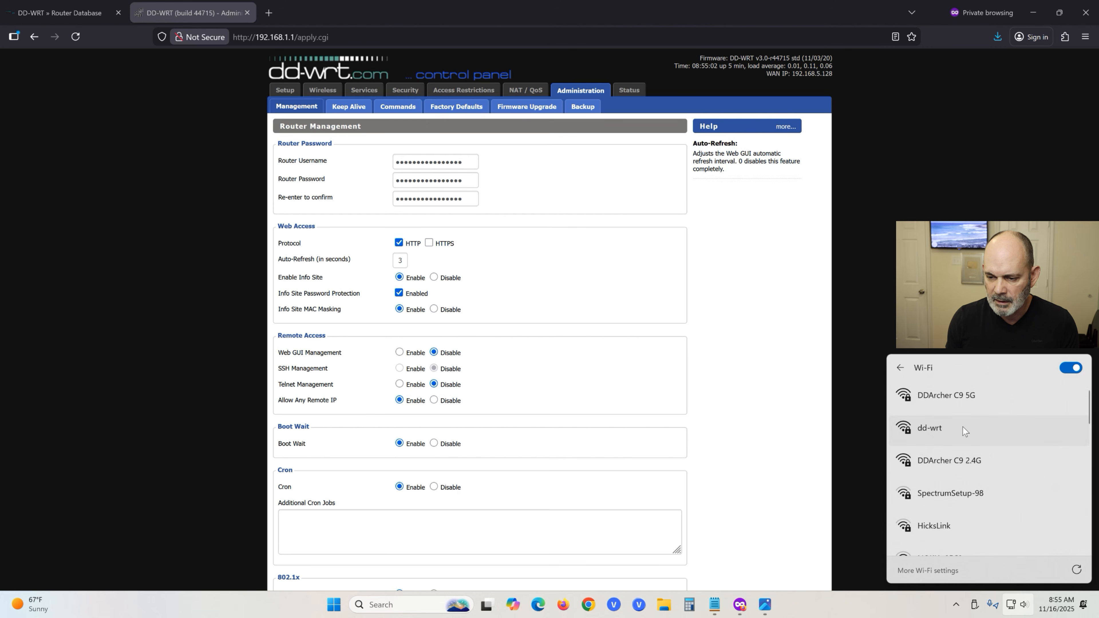
left_click(950, 426)
left_click(1012, 482)
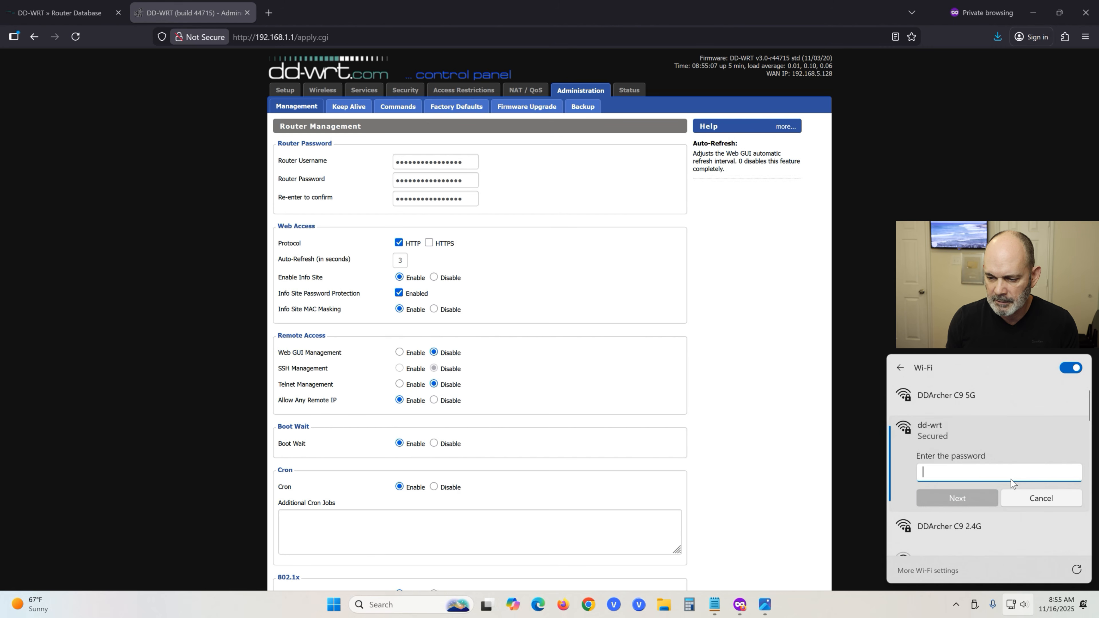
type("••••")
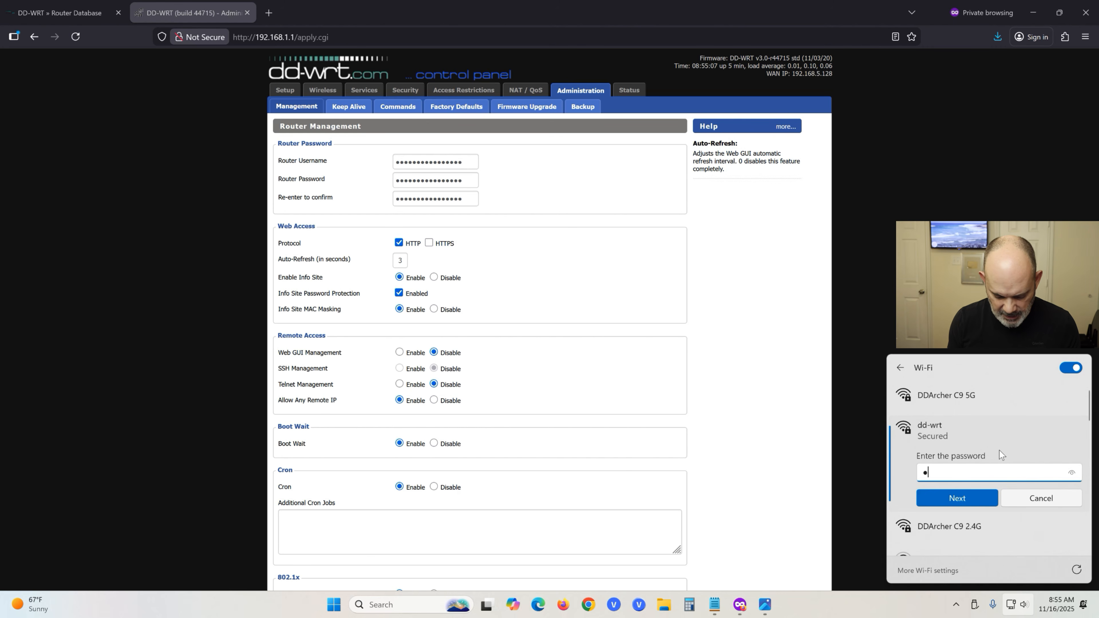
type("•••")
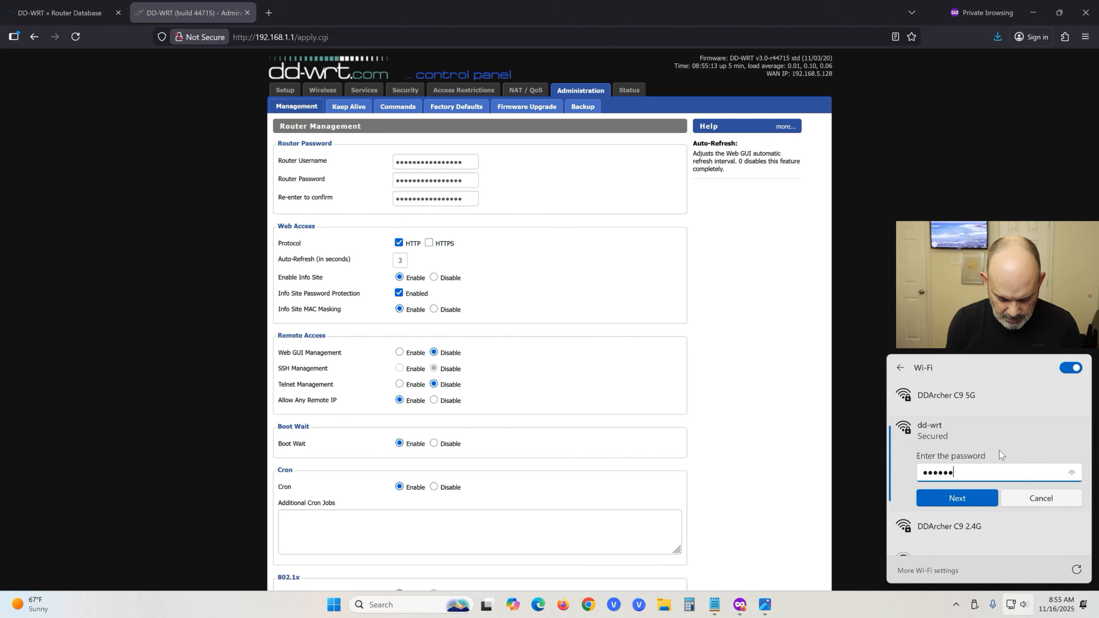
type("•")
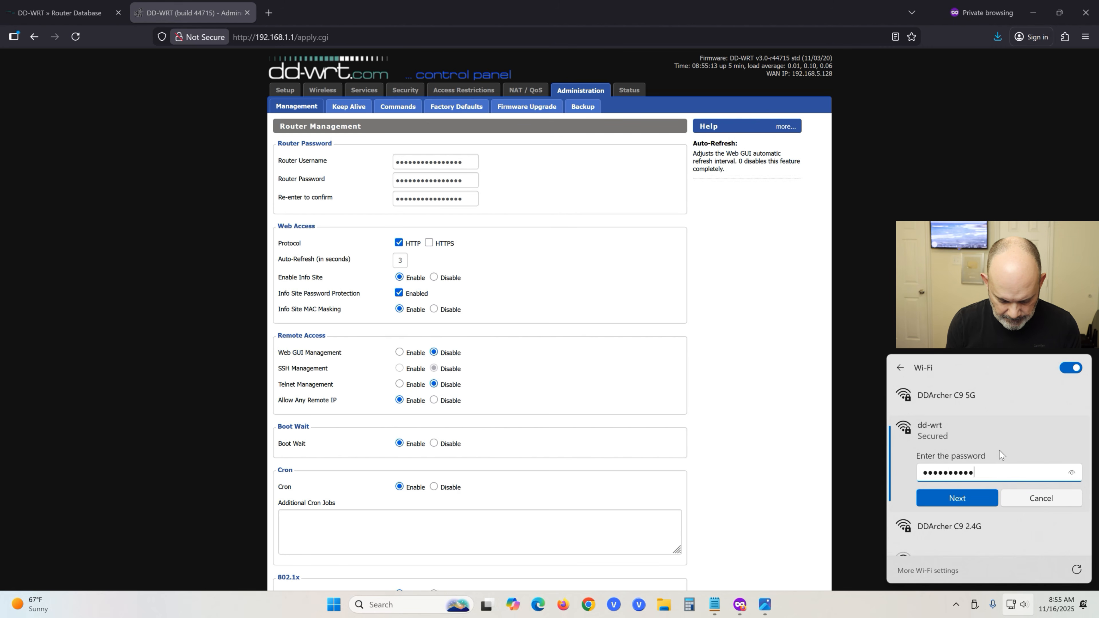
left_click(974, 502)
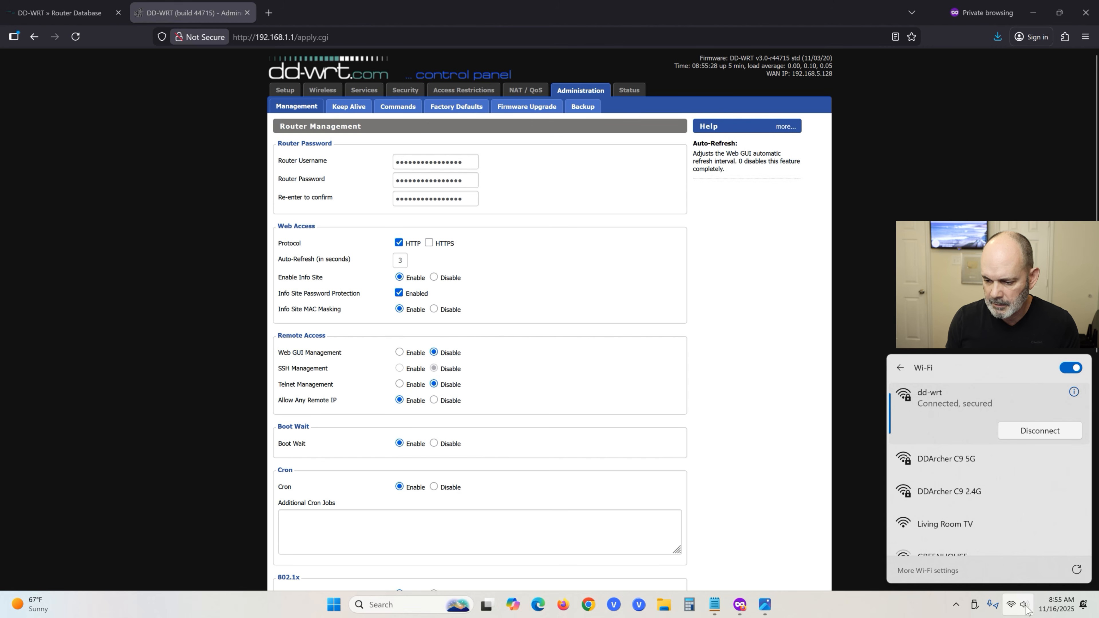
left_click(870, 520)
Browse Backup, Firmware Upgrade, Factory Defaults, Commands, Keep Alive and Management, ending on Status.
left_click(576, 108)
left_click(536, 108)
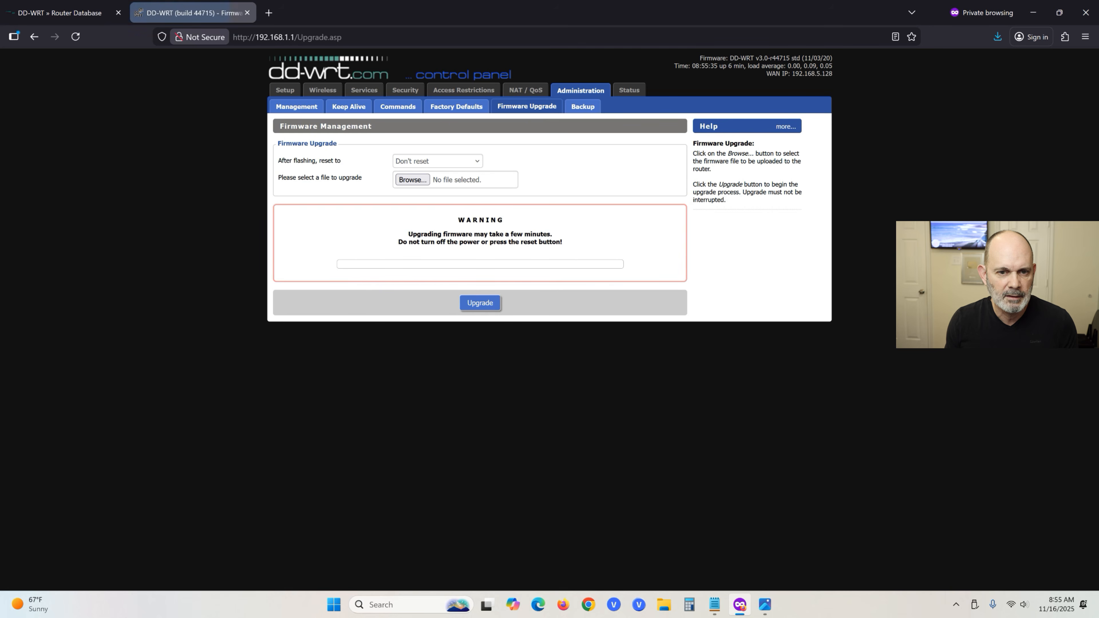
left_click(454, 109)
left_click(395, 109)
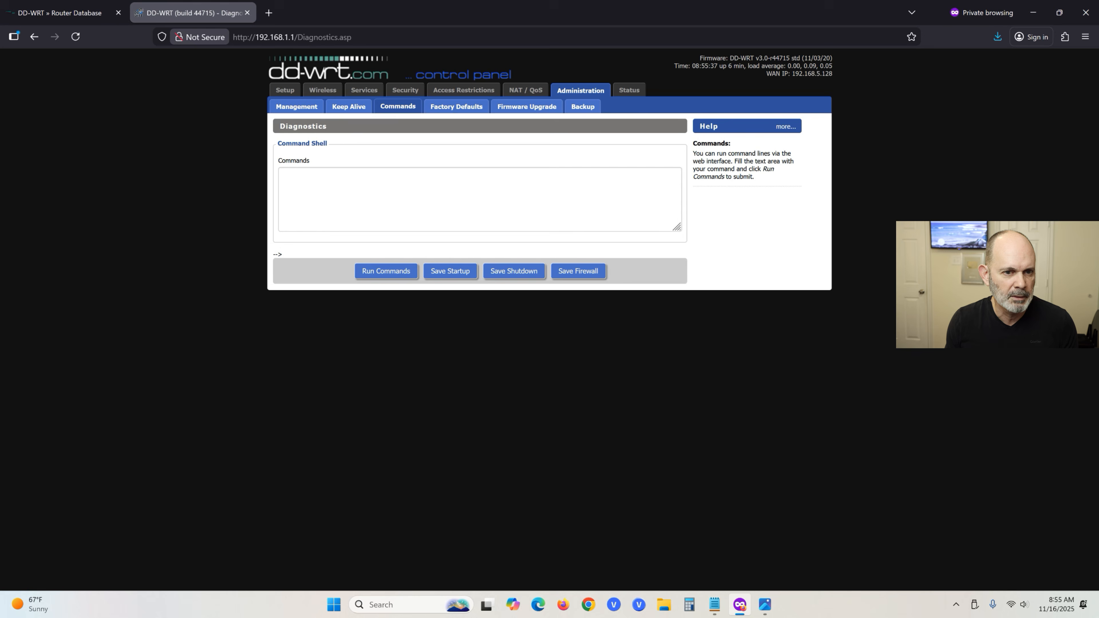
left_click(353, 112)
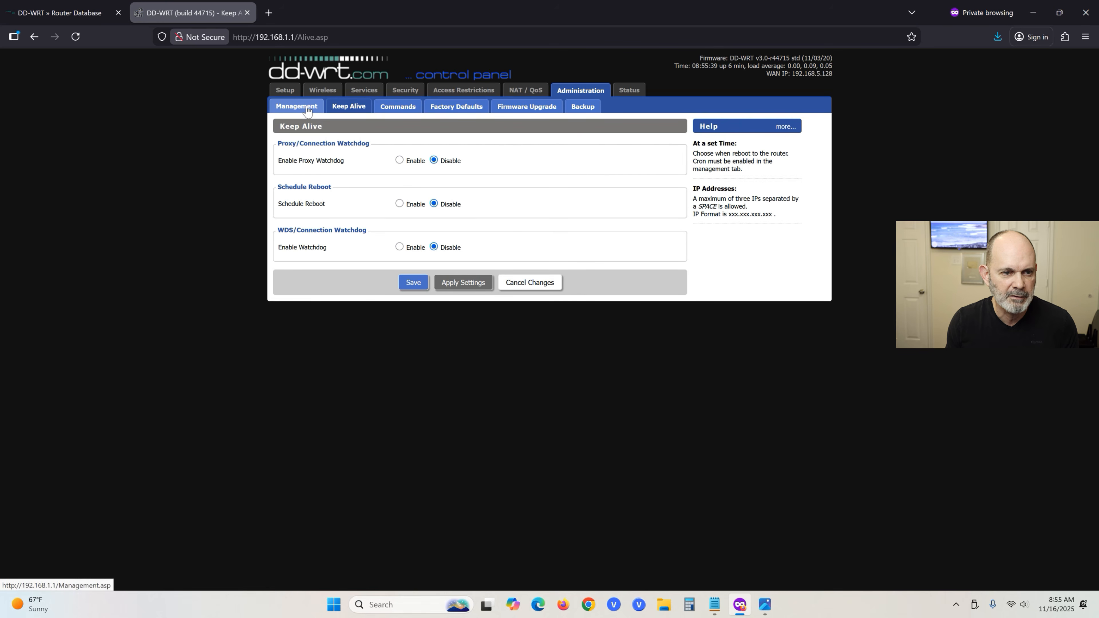
left_click(308, 110)
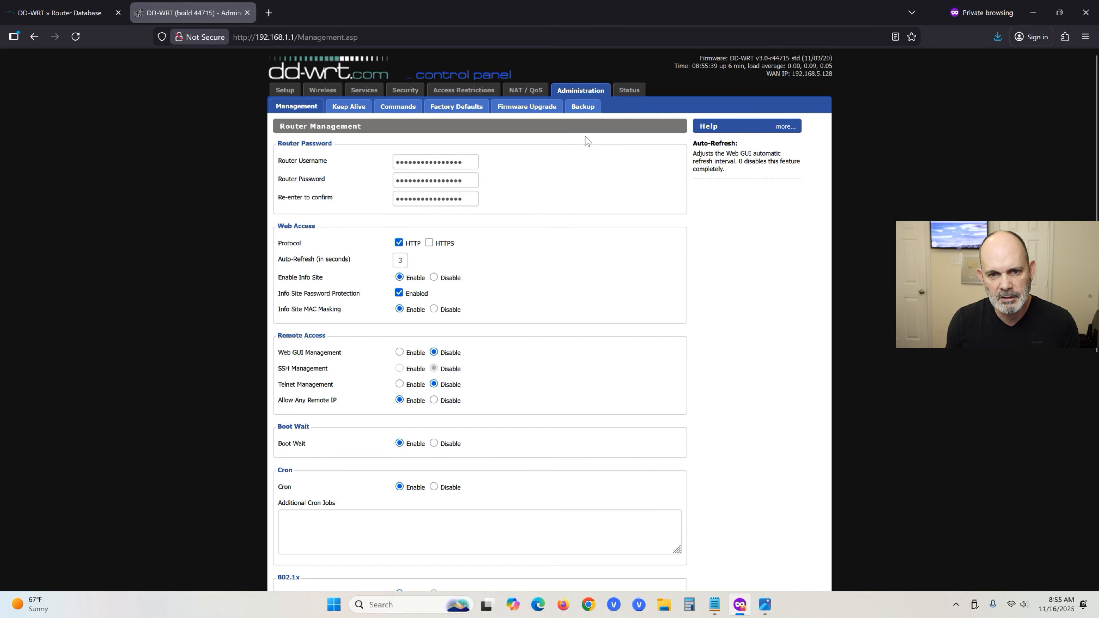
left_click(626, 93)
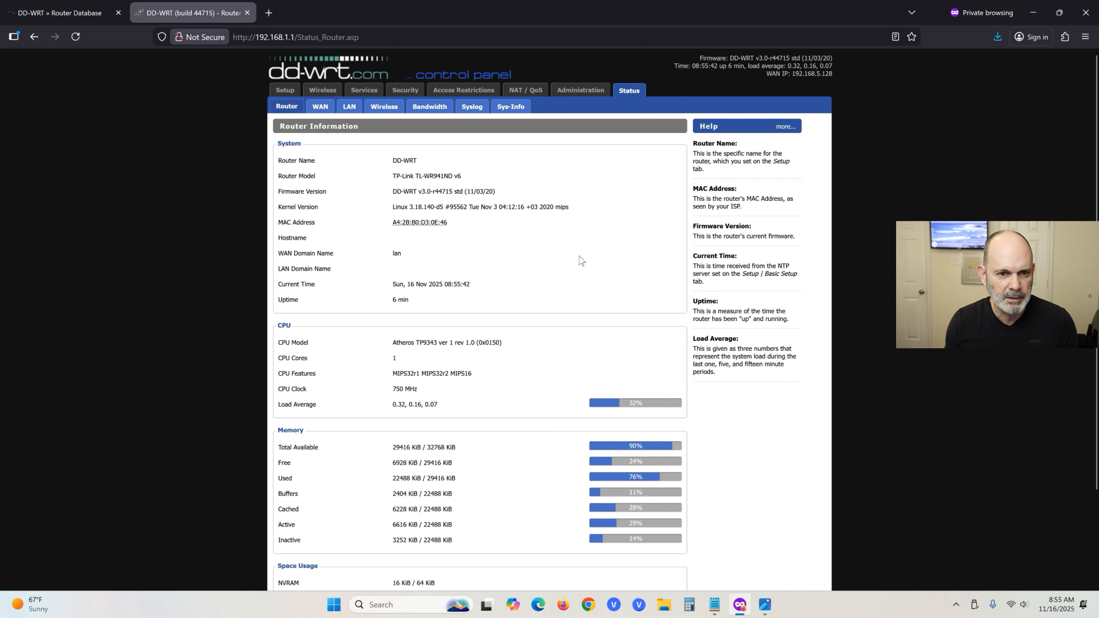
Review the DD-WRT Status > Router page, then bring up the tray network icon's menu.
scroll(581, 260, "down", 3)
scroll(581, 260, "up", 3)
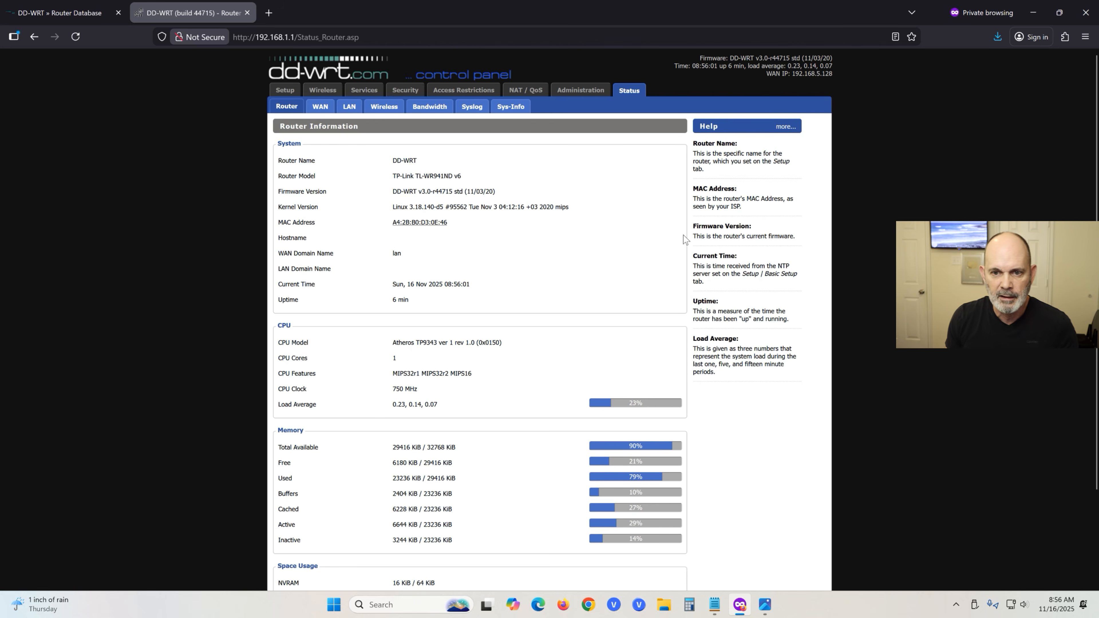
right_click(1010, 611)
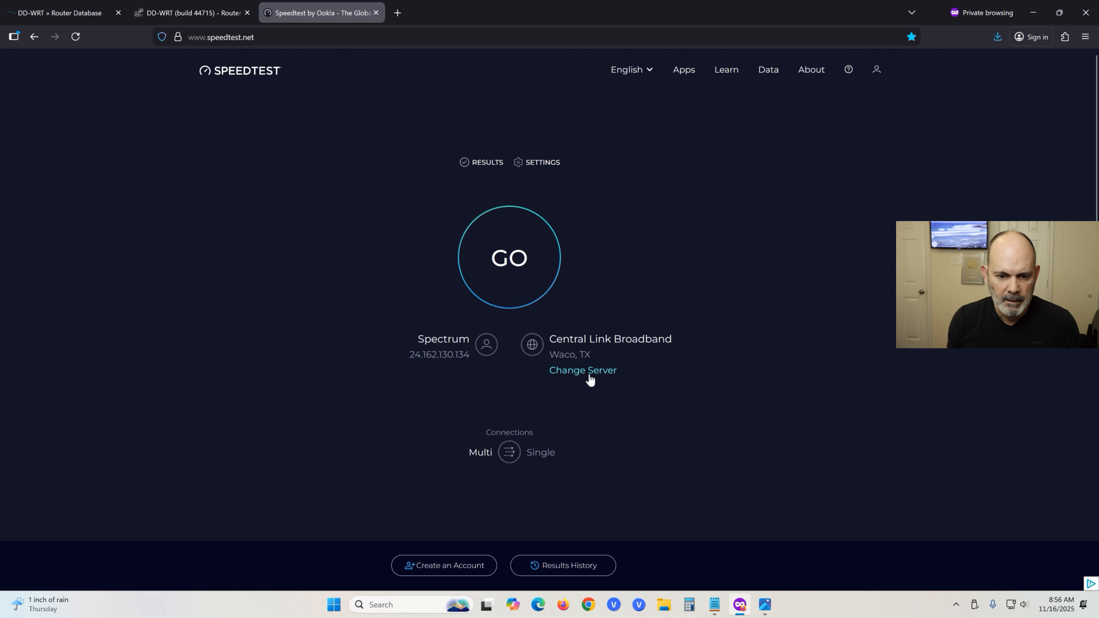
Run a speed test on Spectrum's Fort Worth, TX server, then return to the DD-WRT tab.
left_click(587, 373)
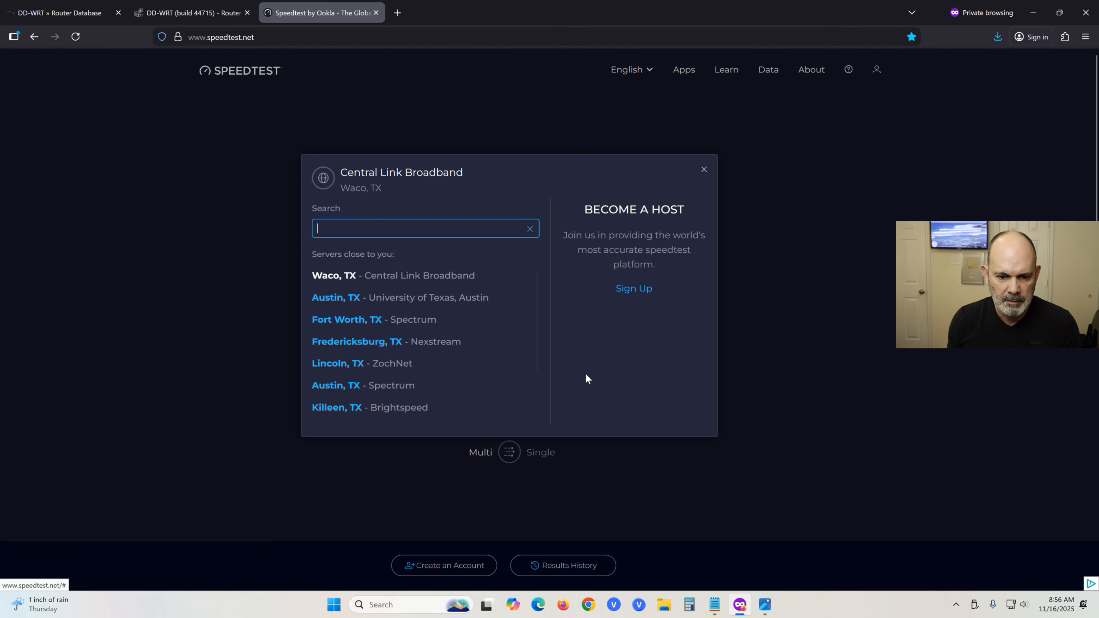
left_click(364, 322)
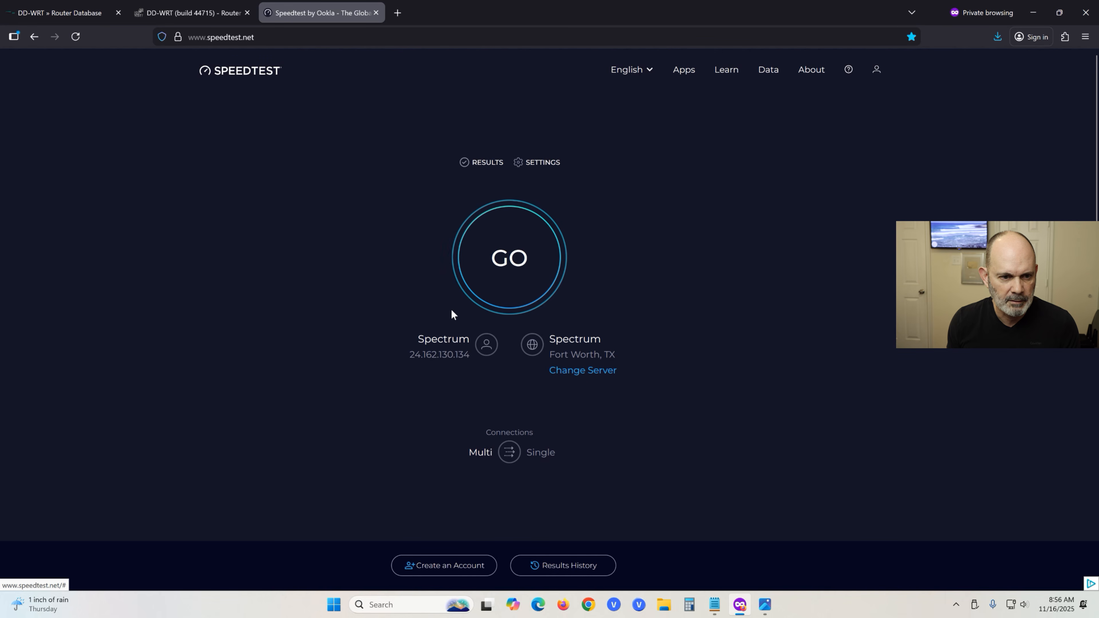
left_click(518, 266)
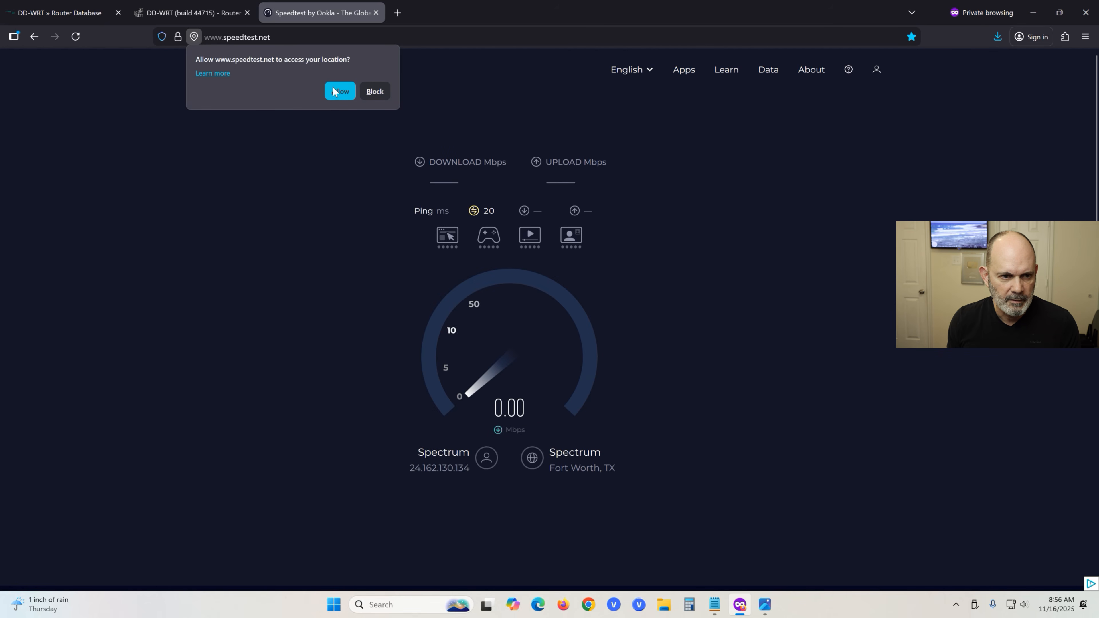
left_click(340, 90)
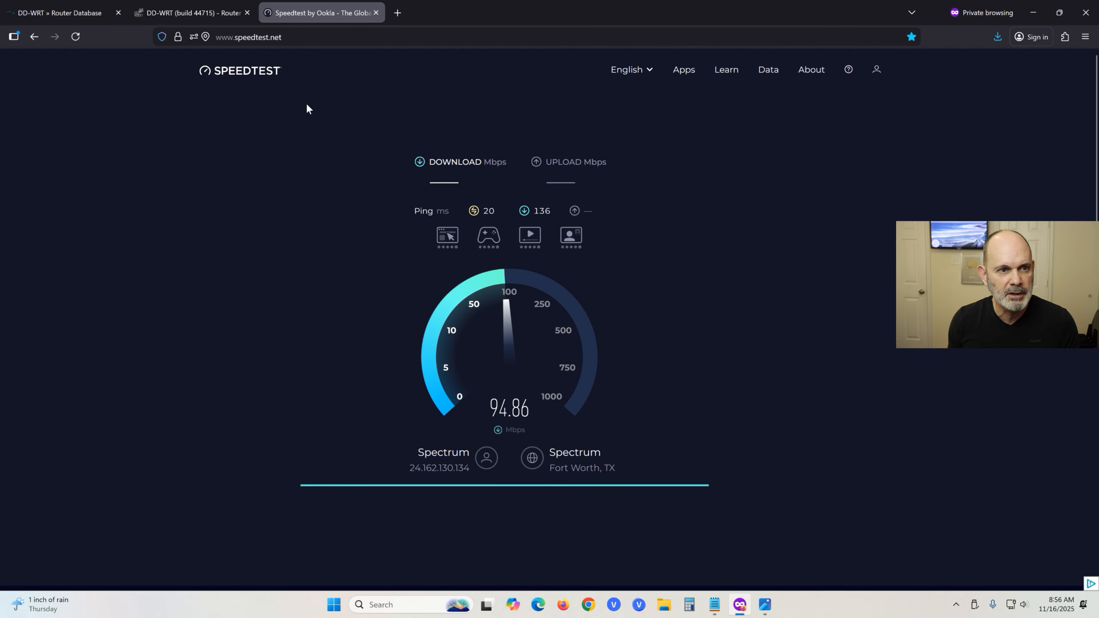
left_click(206, 13)
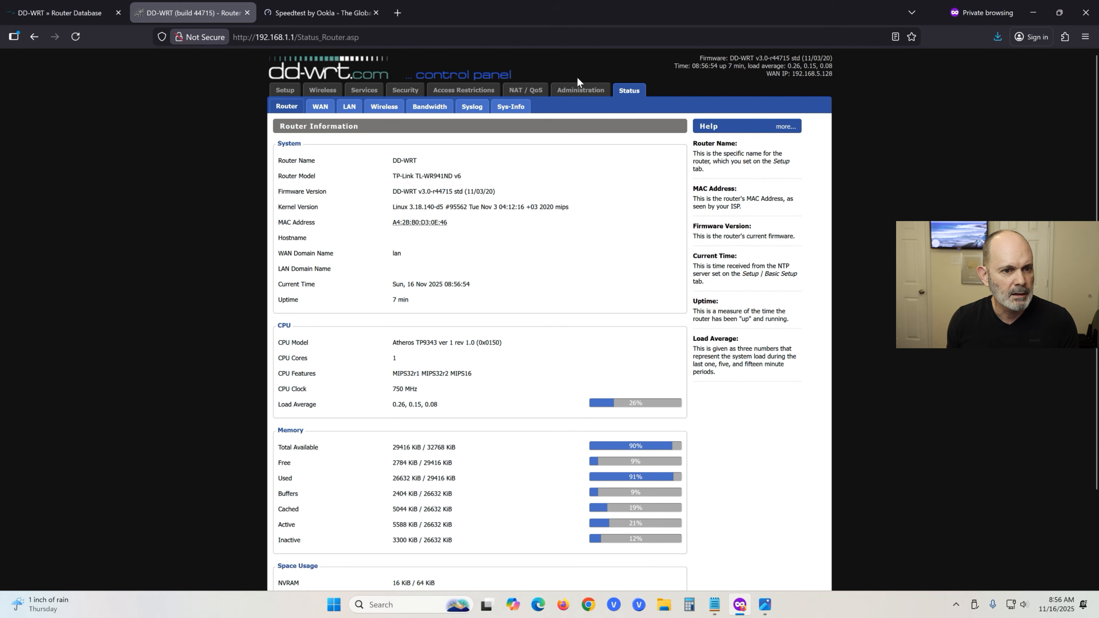
Open Administration > Firmware Upgrade and browse for a file, closing the picker without choosing one.
left_click(581, 91)
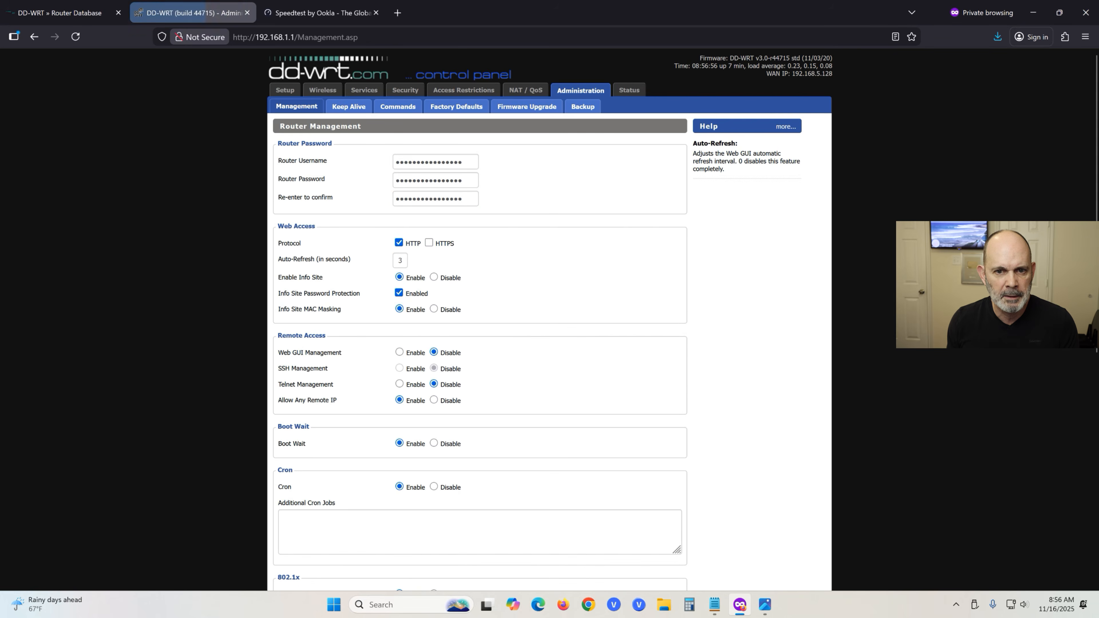
left_click(526, 108)
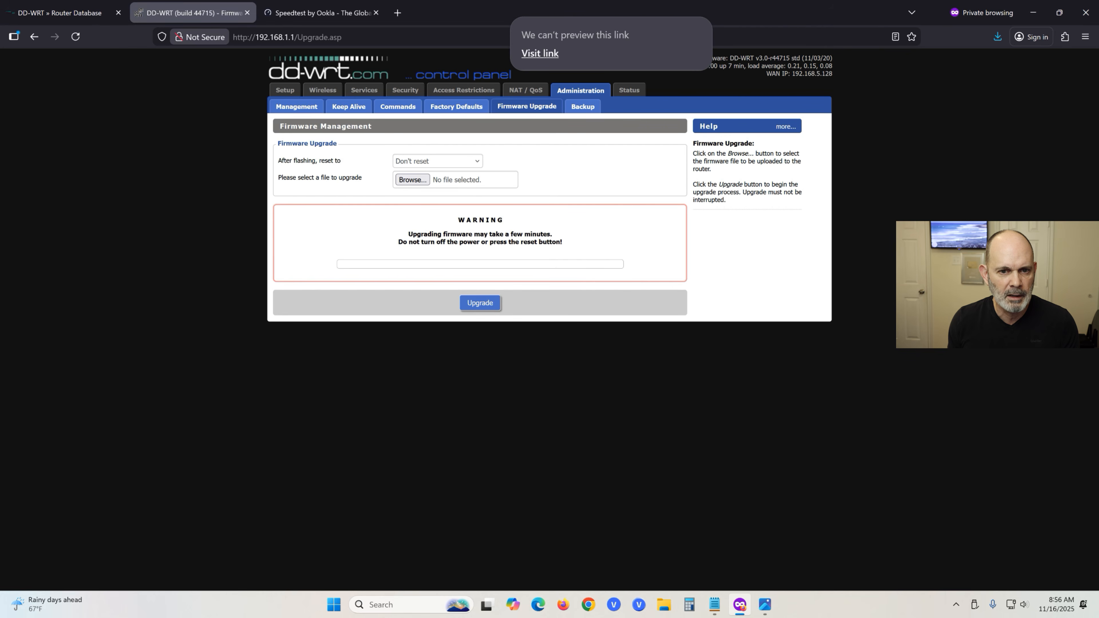
left_click(133, 180)
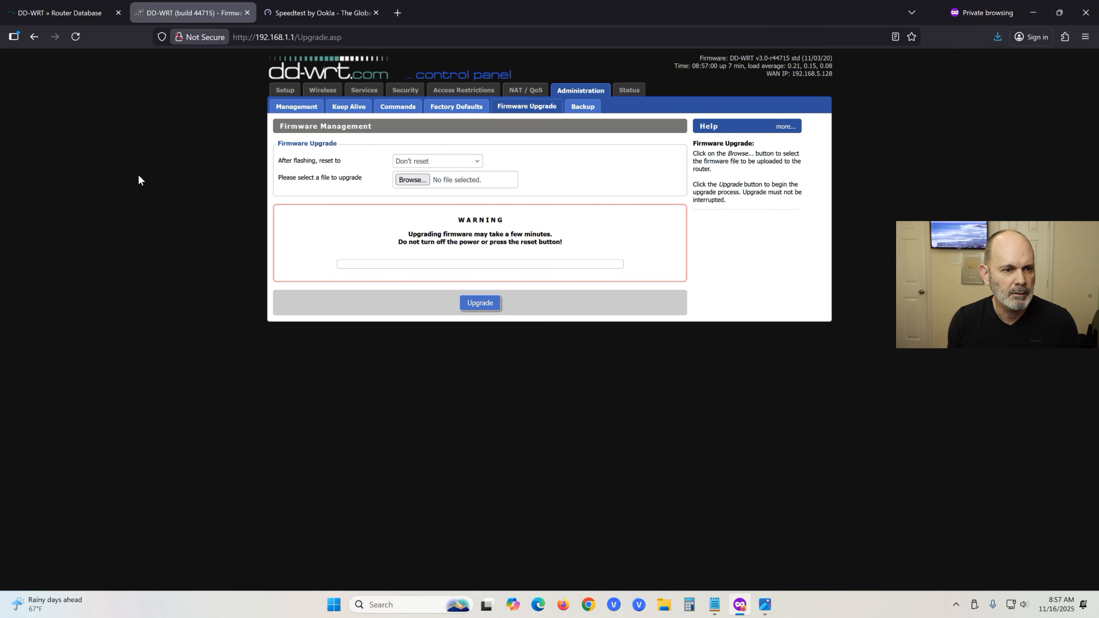
left_click(412, 180)
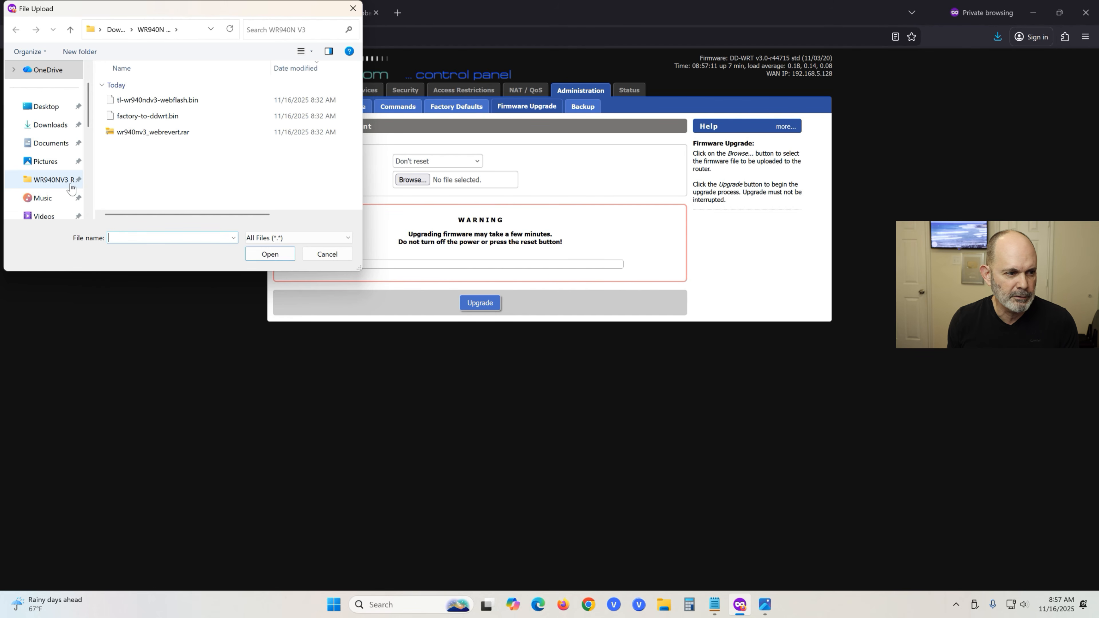
left_click(353, 8)
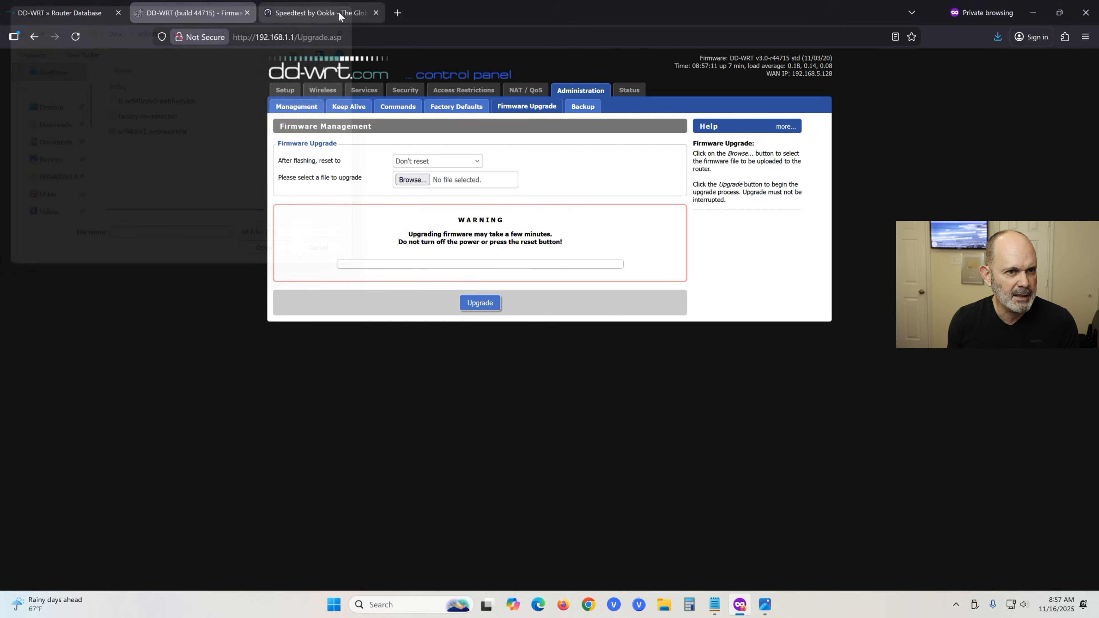
Search the DD-WRT Router Database for wr940n.
left_click(58, 18)
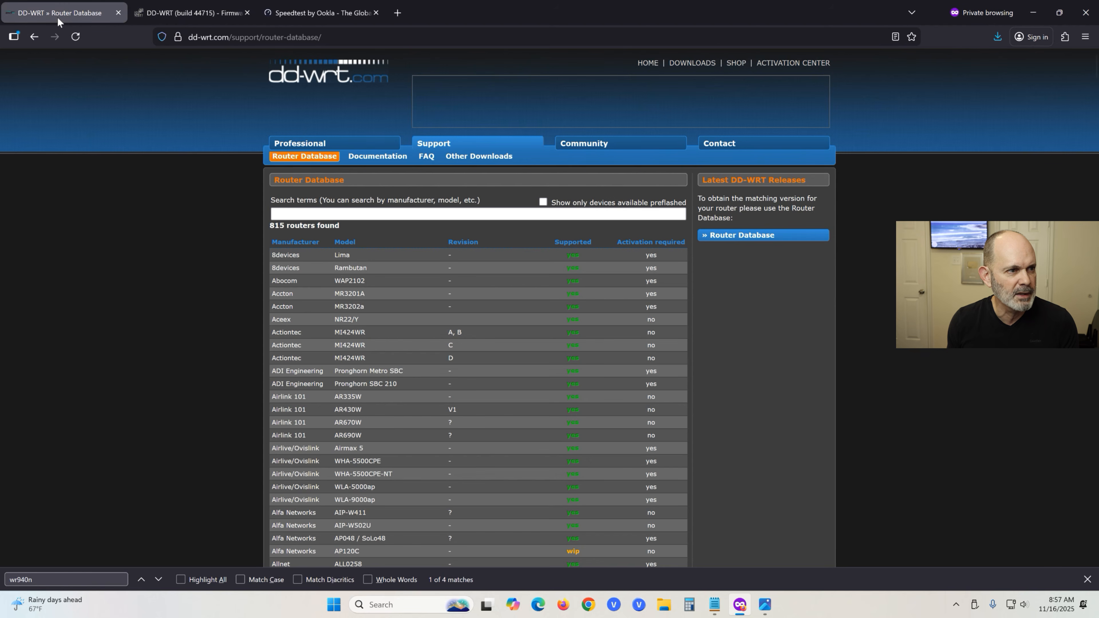
left_click(276, 214)
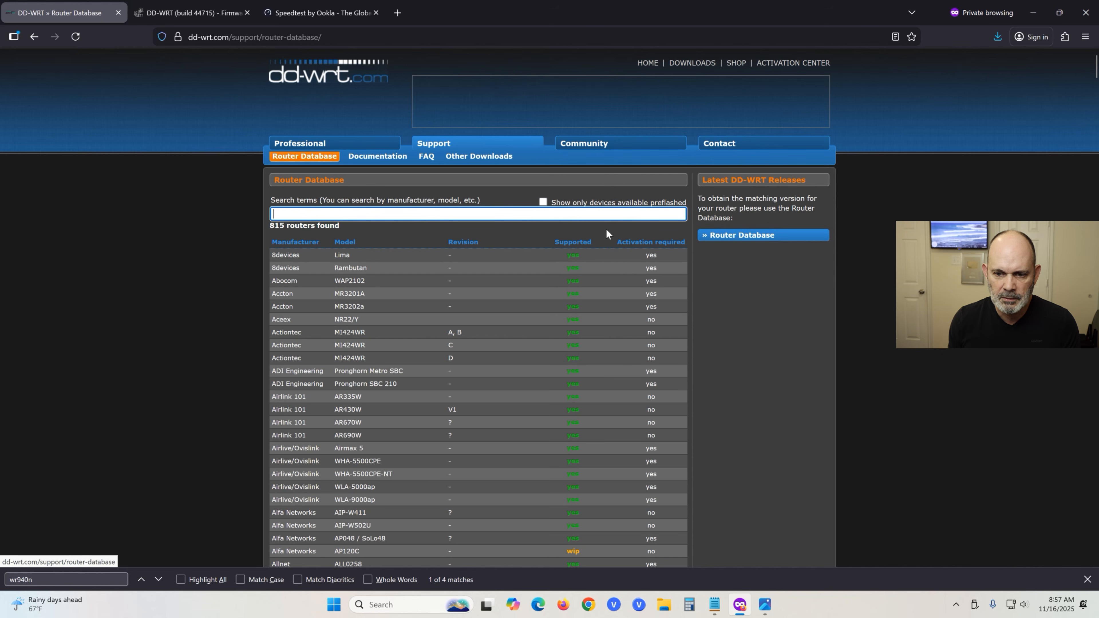
left_click(582, 215)
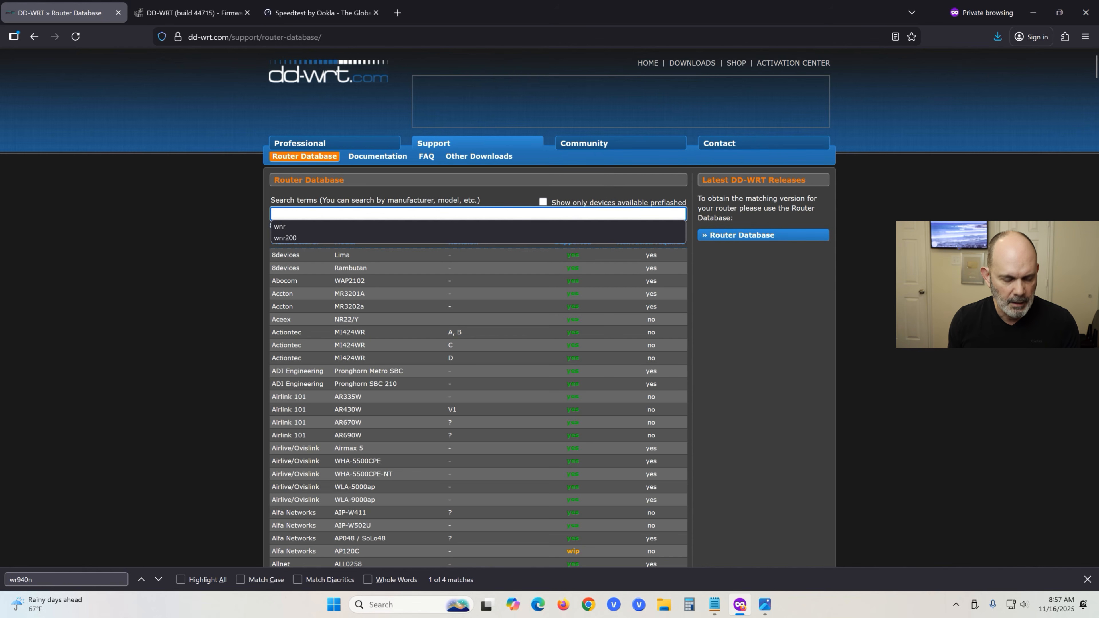
type("wr")
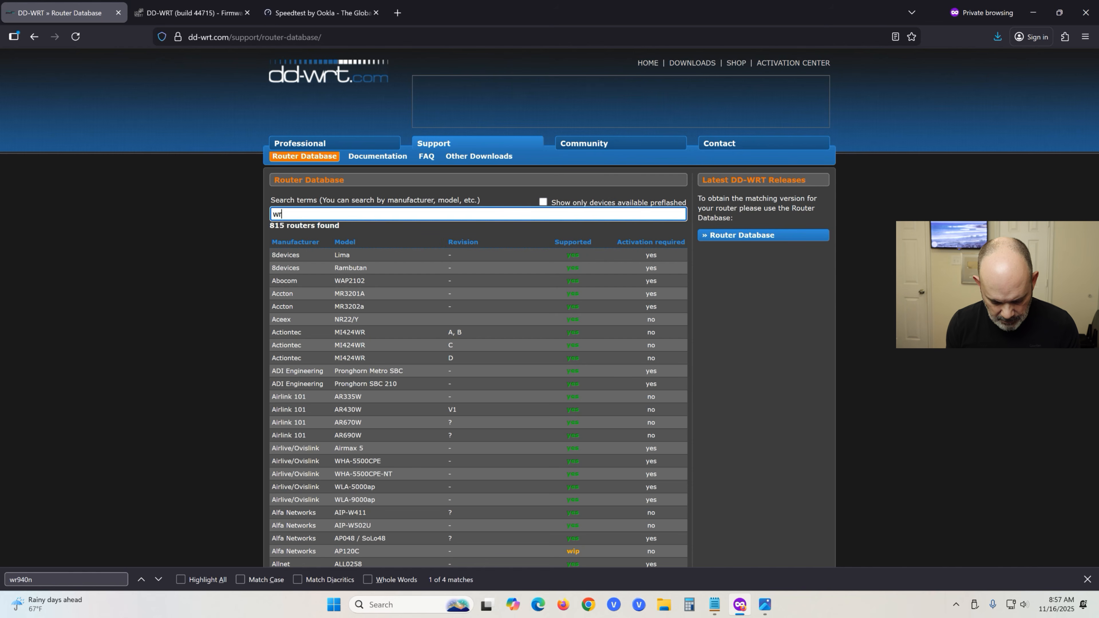
type("940n")
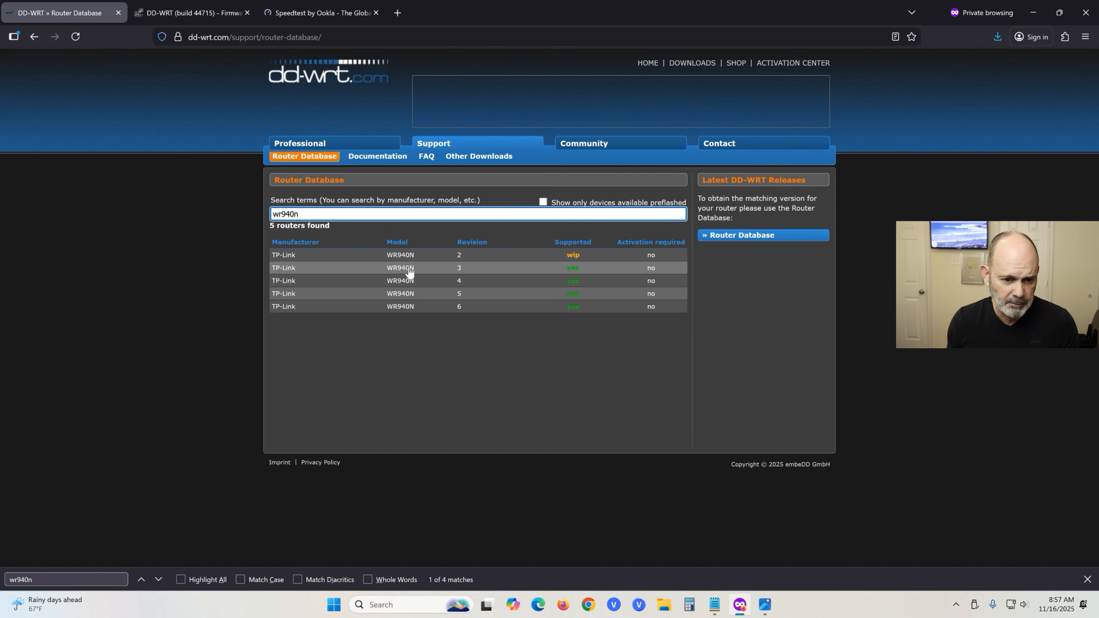
Browse Other Downloads > betas > 2025 > 11-02-2025-r62508 and find the wr940n entry.
left_click(502, 161)
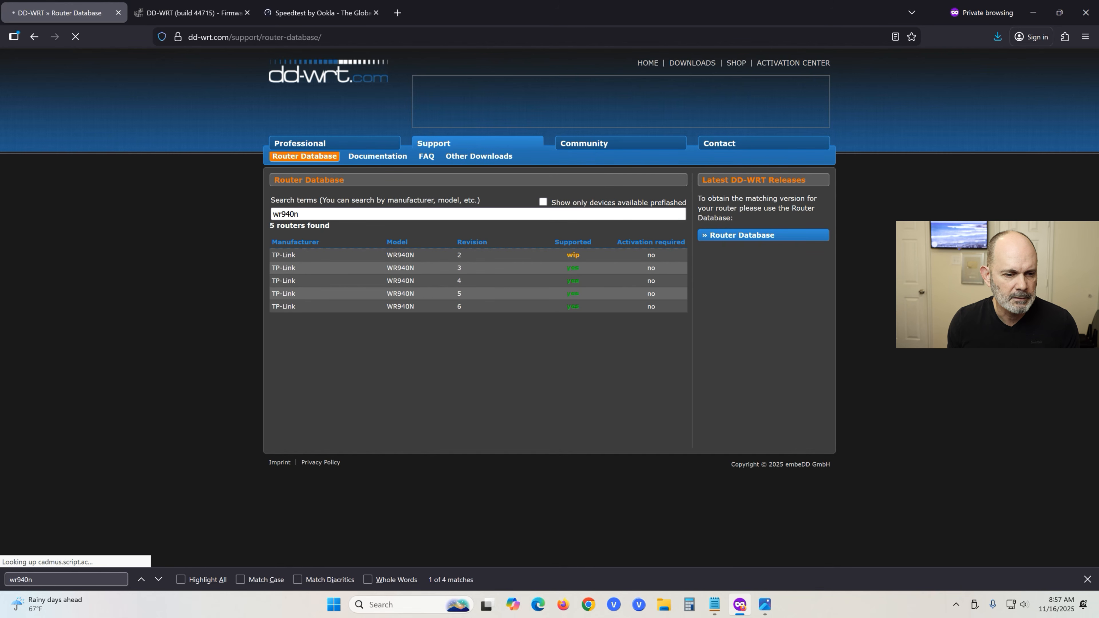
left_click(280, 237)
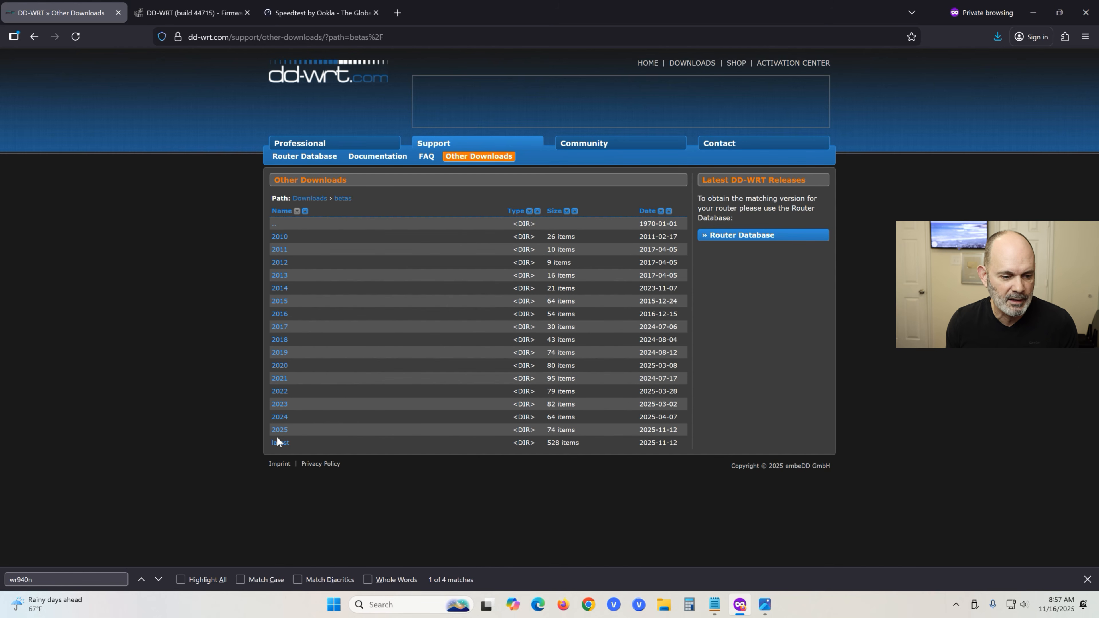
left_click(284, 434)
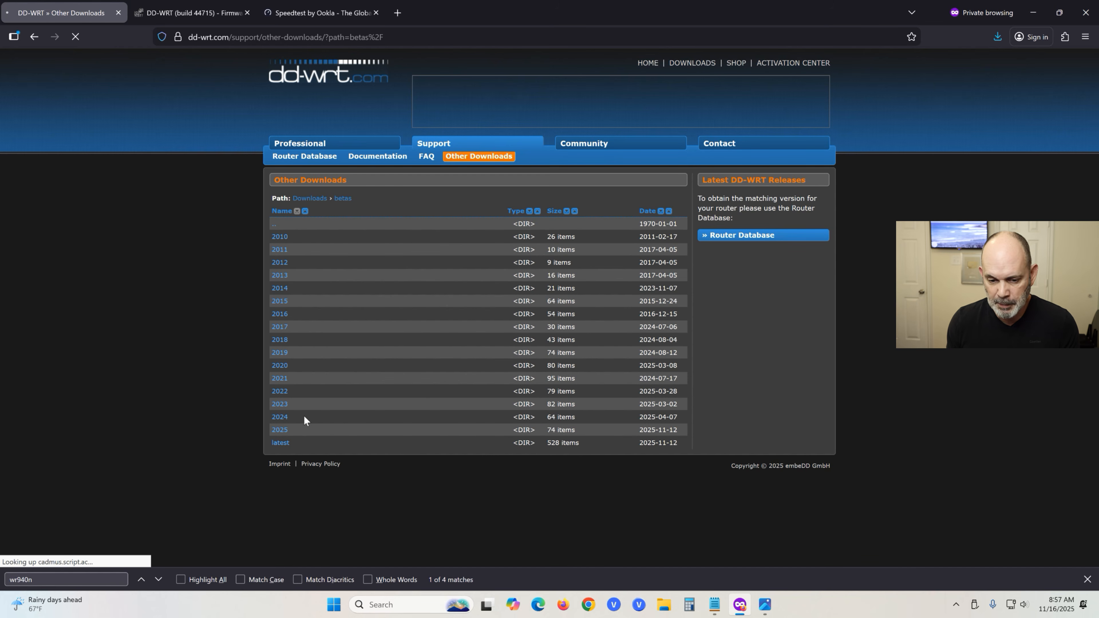
scroll(434, 464, "down", 10)
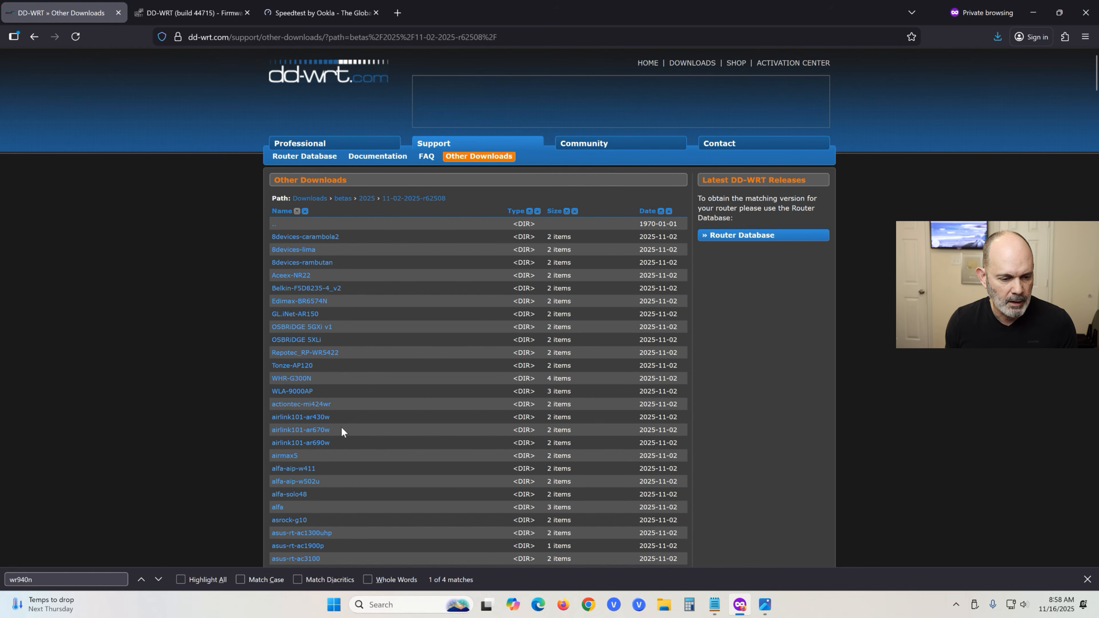
key("ctrl+f")
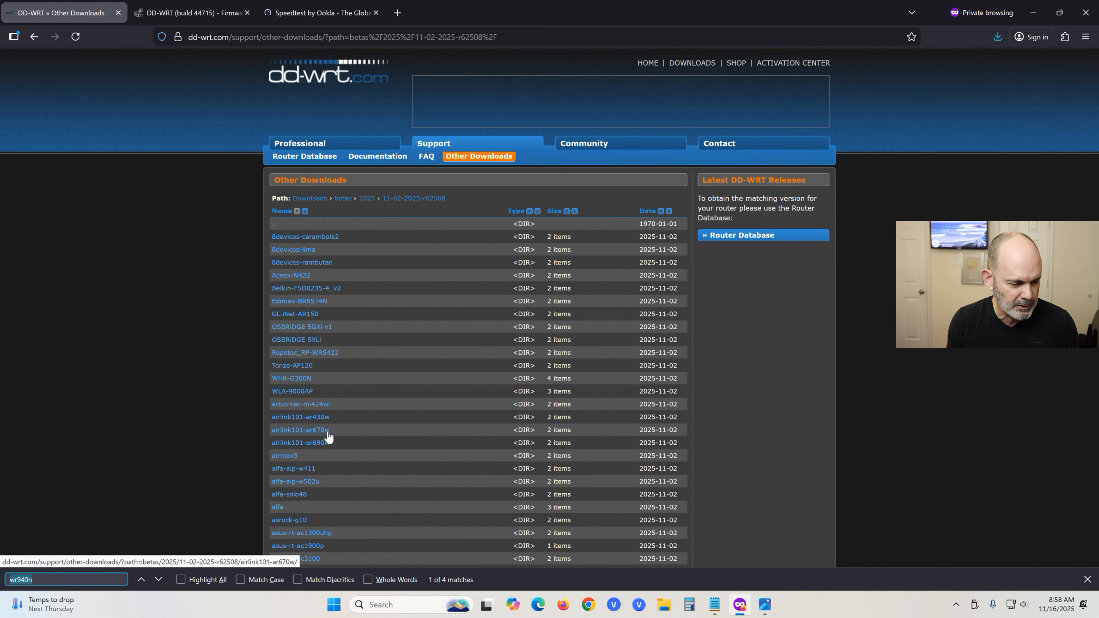
key("Return")
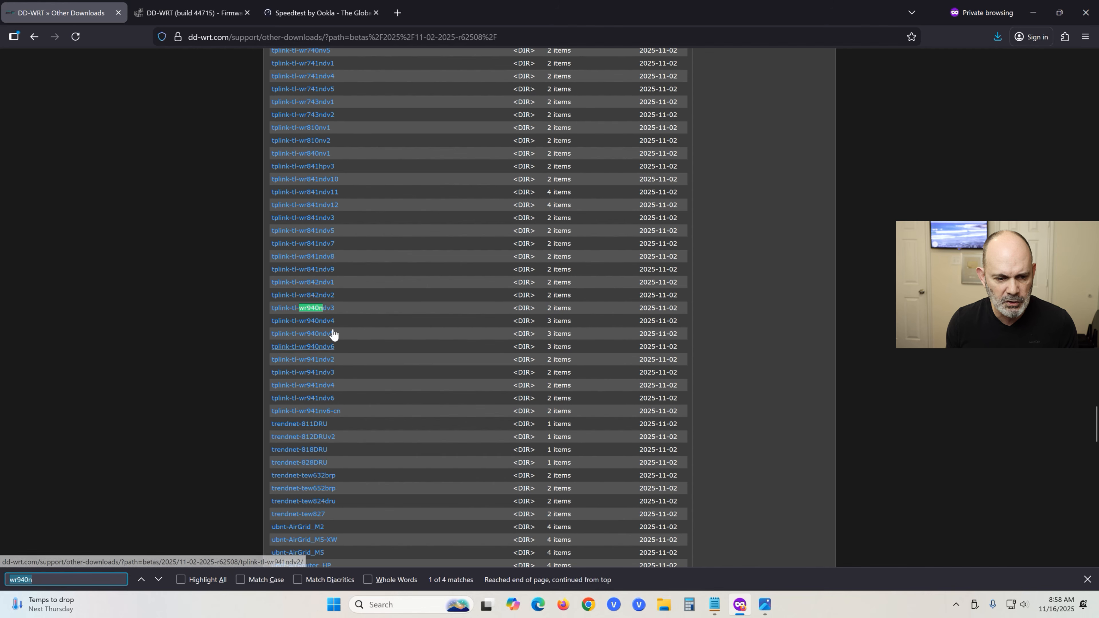
Start downloading factory-to-ddwrt.bin from tplink-tl-wr940ndv3, saving under Downloads > WR940N V3.
left_click(333, 311)
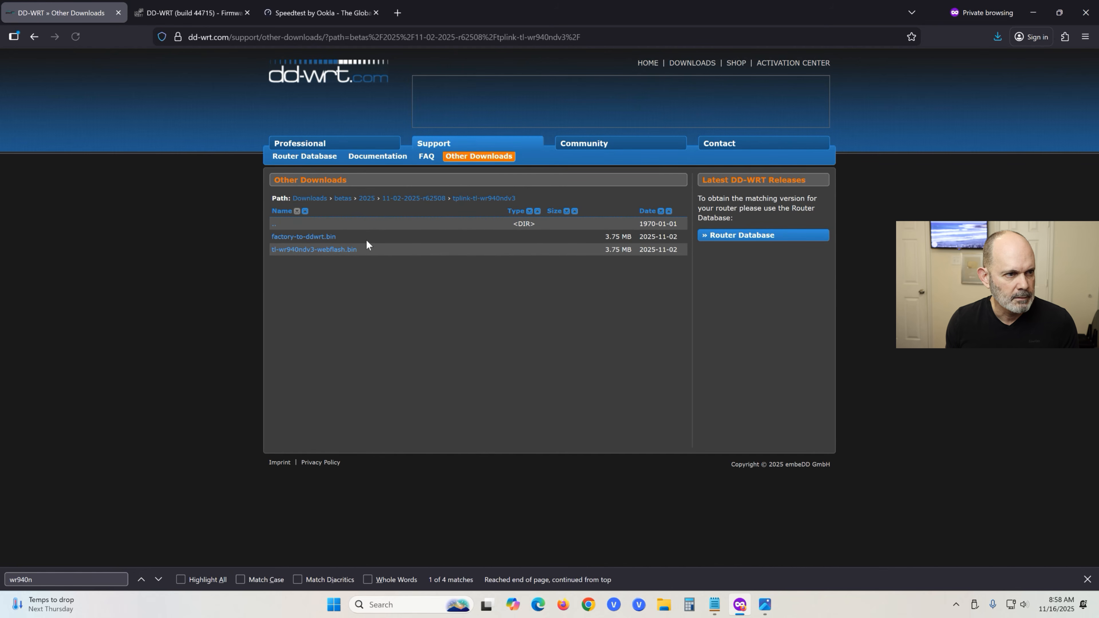
left_click(329, 240)
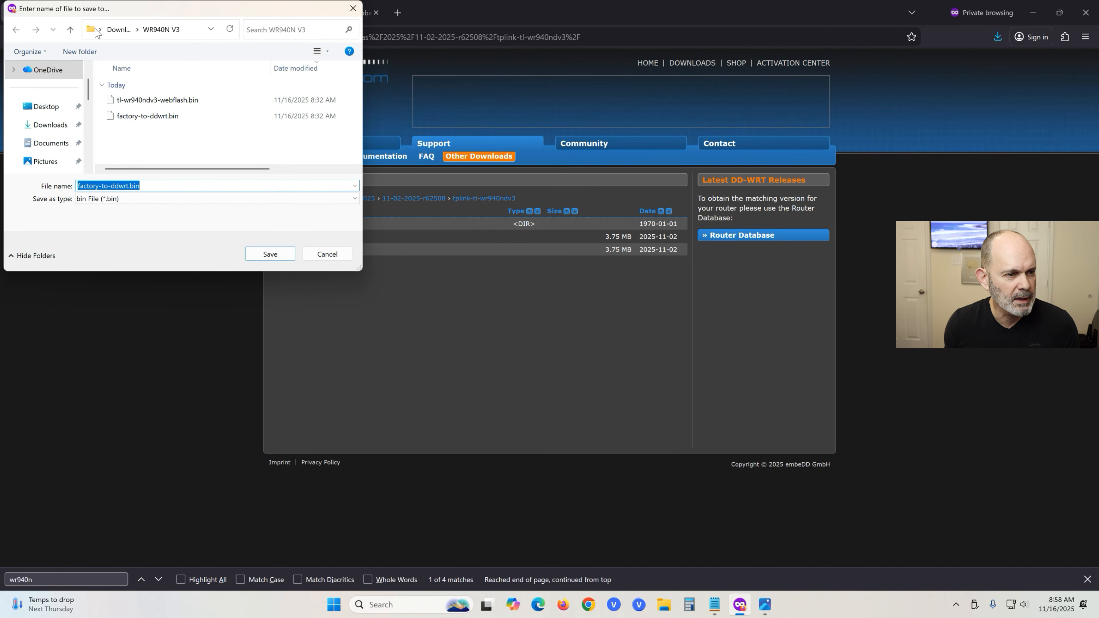
left_click(119, 30)
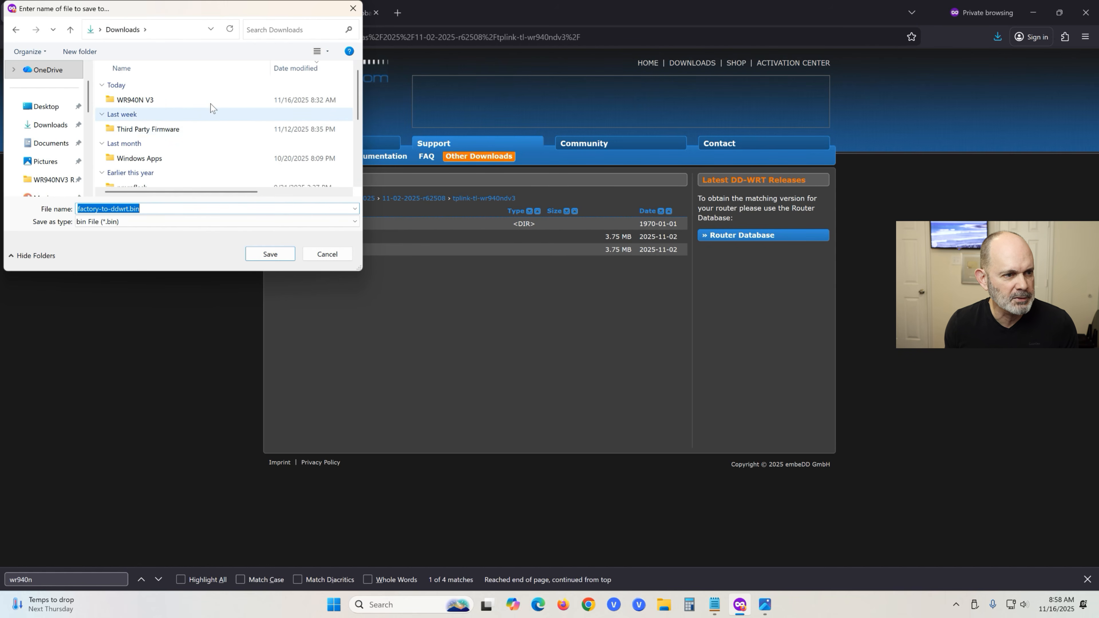
double_click(161, 99)
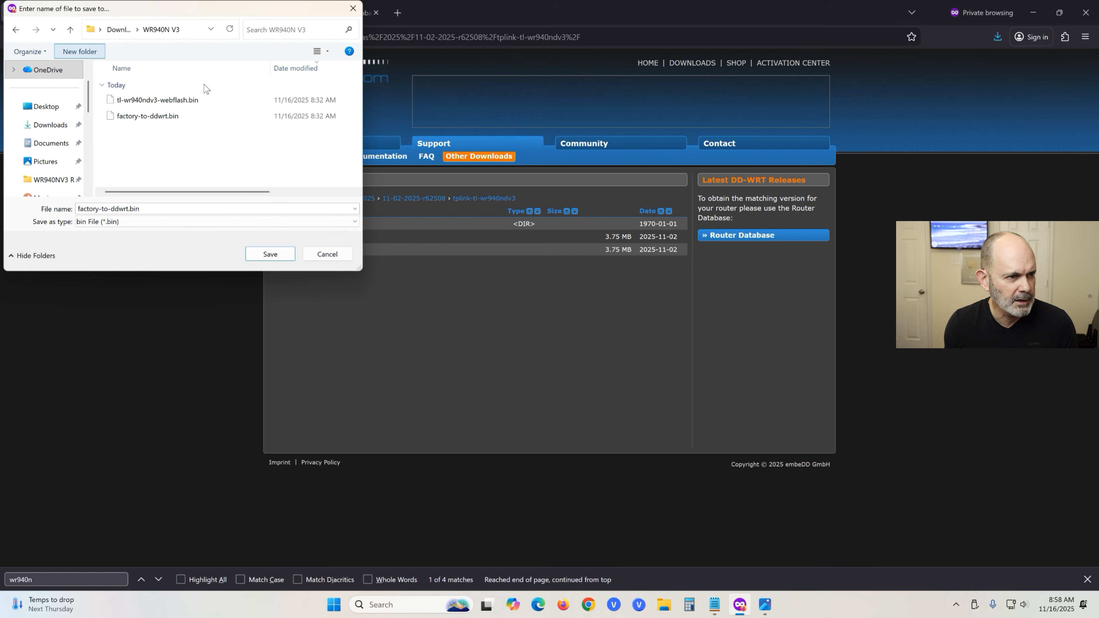
Create an r62508 folder and save factory-to-ddwrt.bin and tl-wr940ndv3-webflash.bin into it.
type("r5")
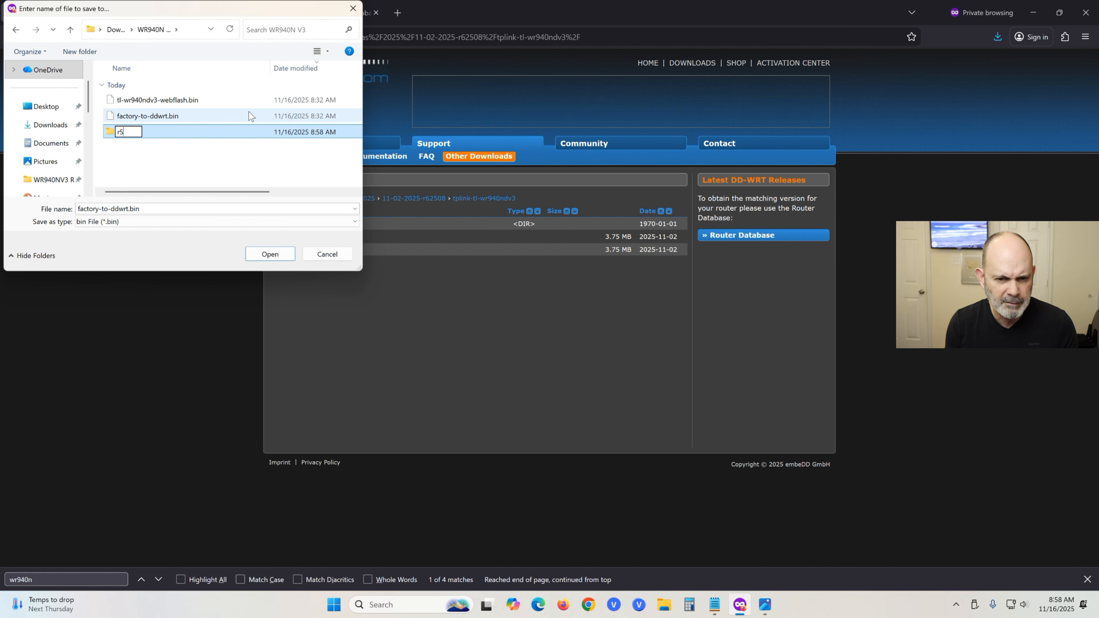
key("BackSpace")
type("625")
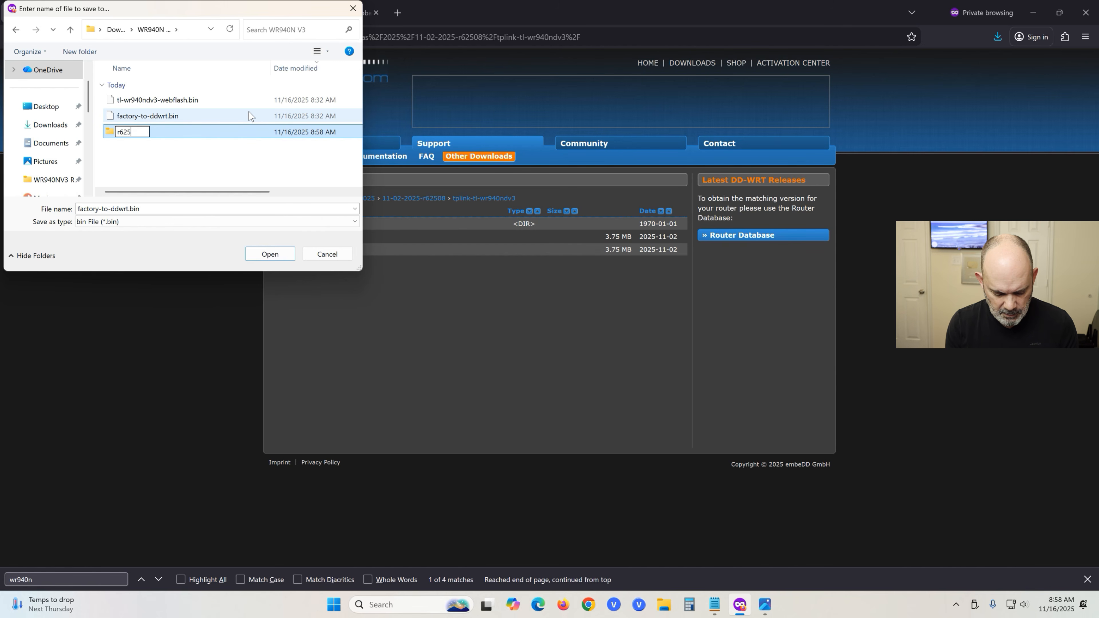
type("08")
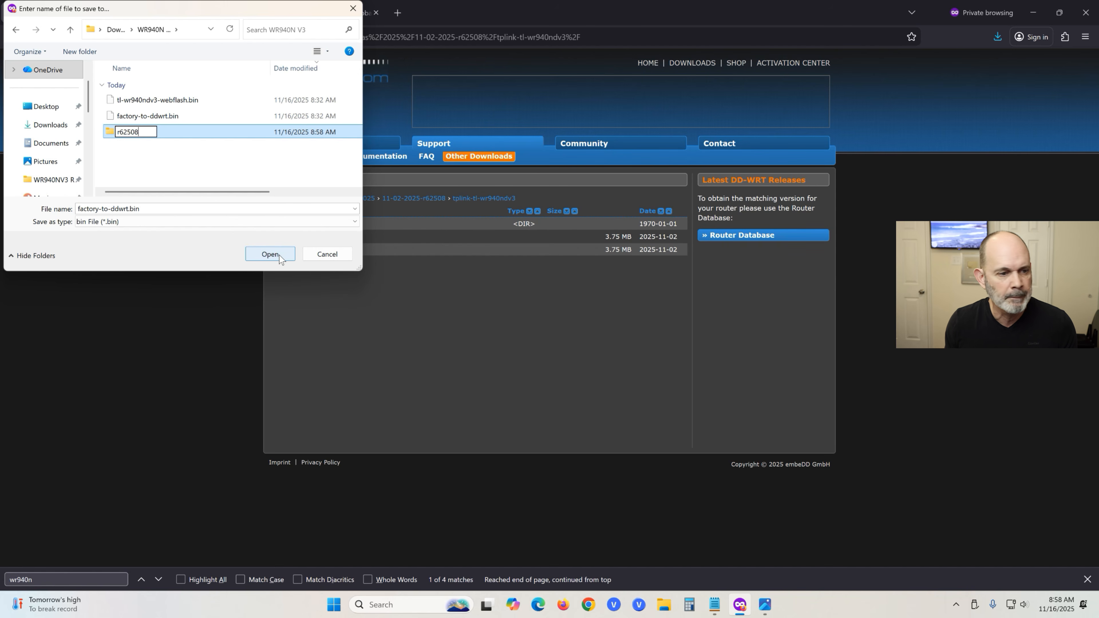
left_click(270, 254)
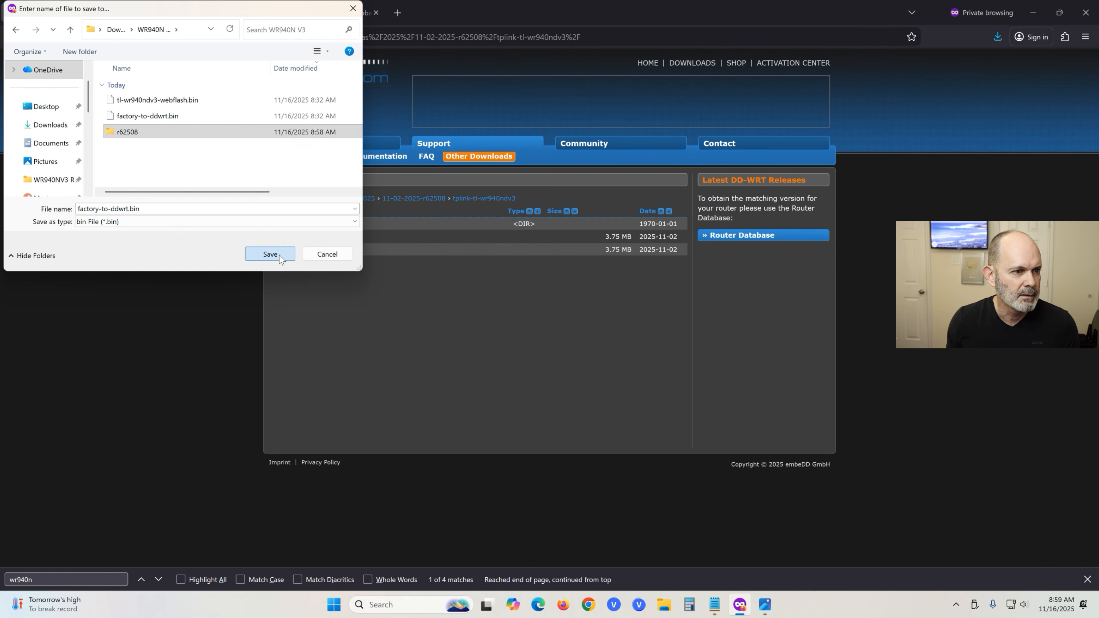
left_click(270, 254)
left_click(270, 254)
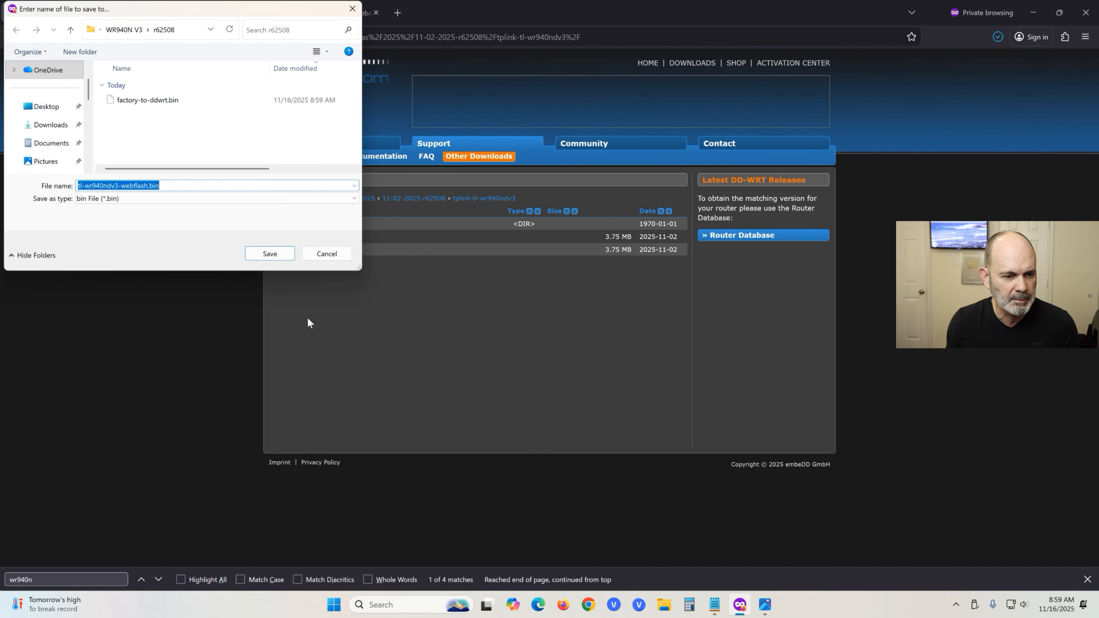
left_click(252, 252)
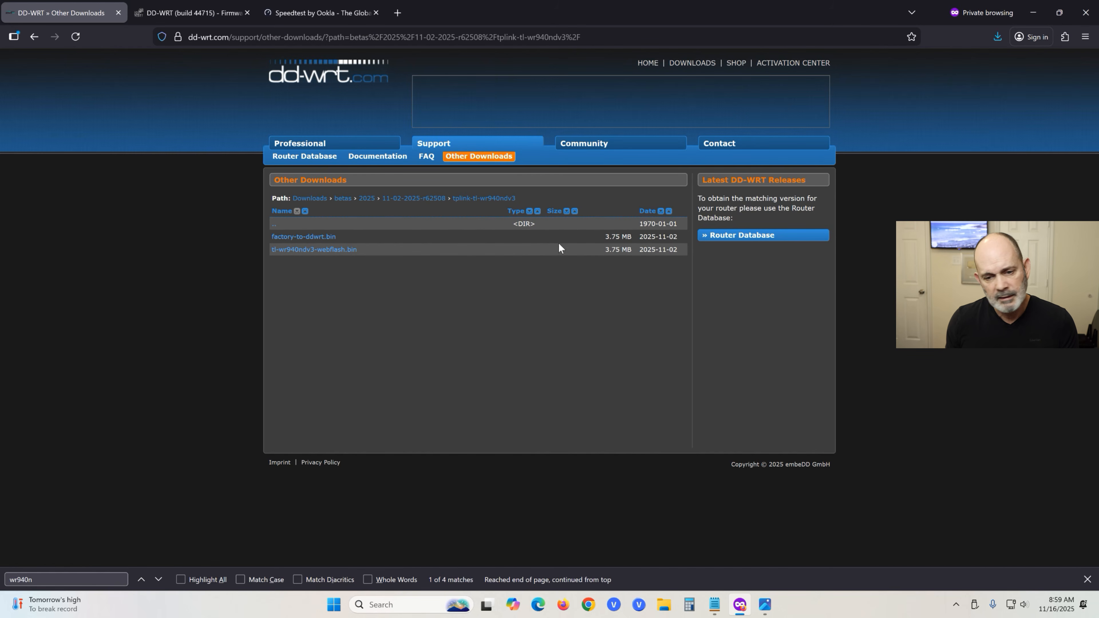
Upload r62508/tl-wr940ndv3-webflash.bin on the router's Firmware Upgrade page and flash it.
mouse_move(191, 15)
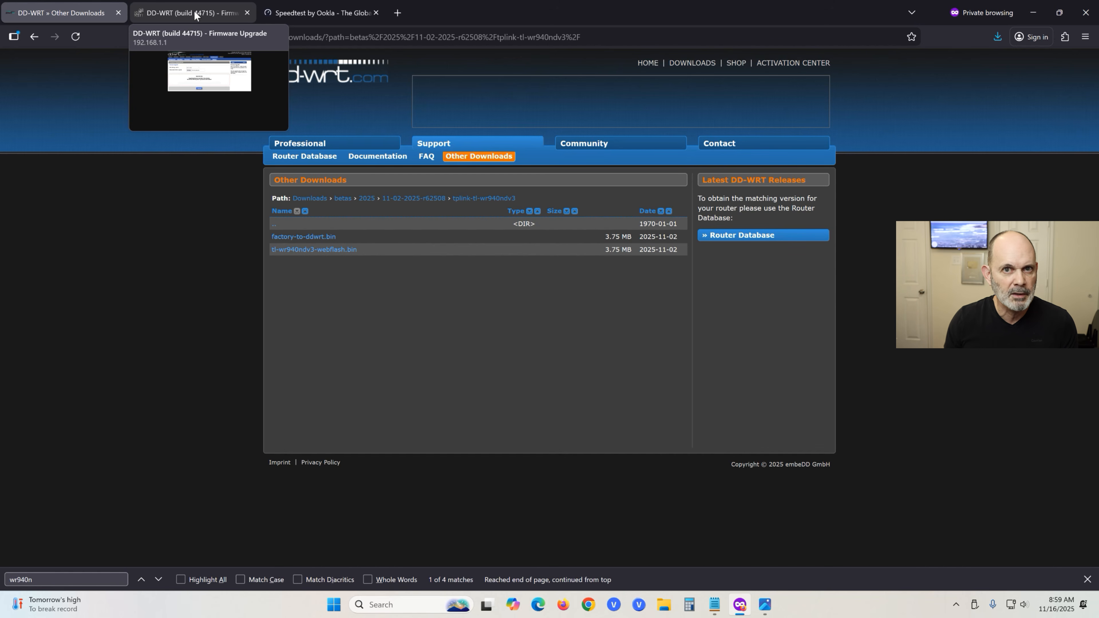
left_click(201, 16)
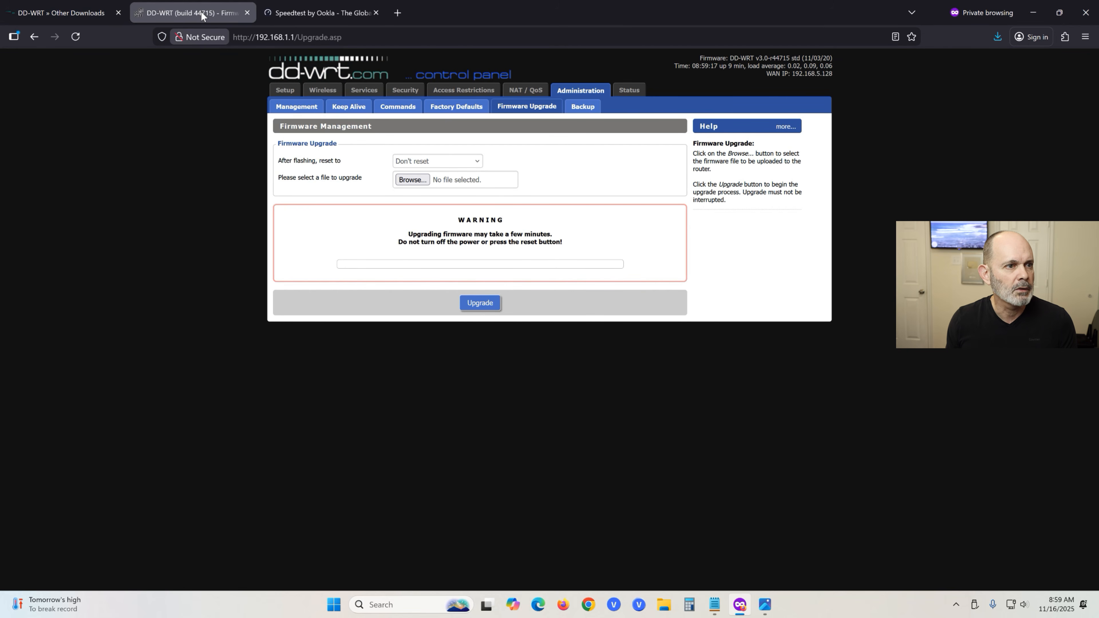
left_click(427, 184)
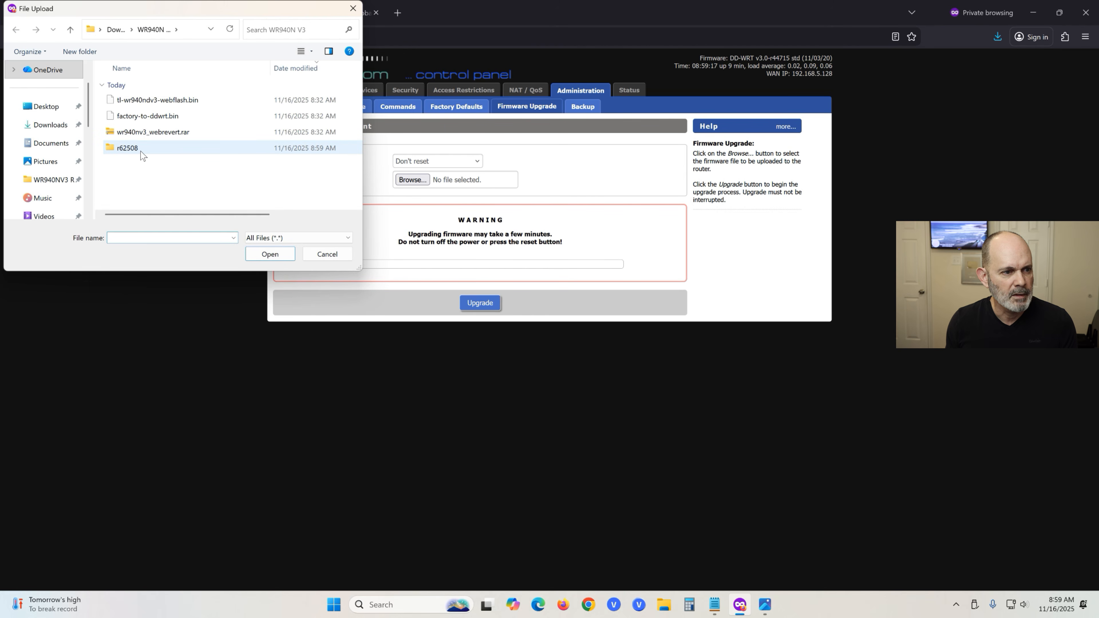
double_click(142, 156)
left_click(174, 103)
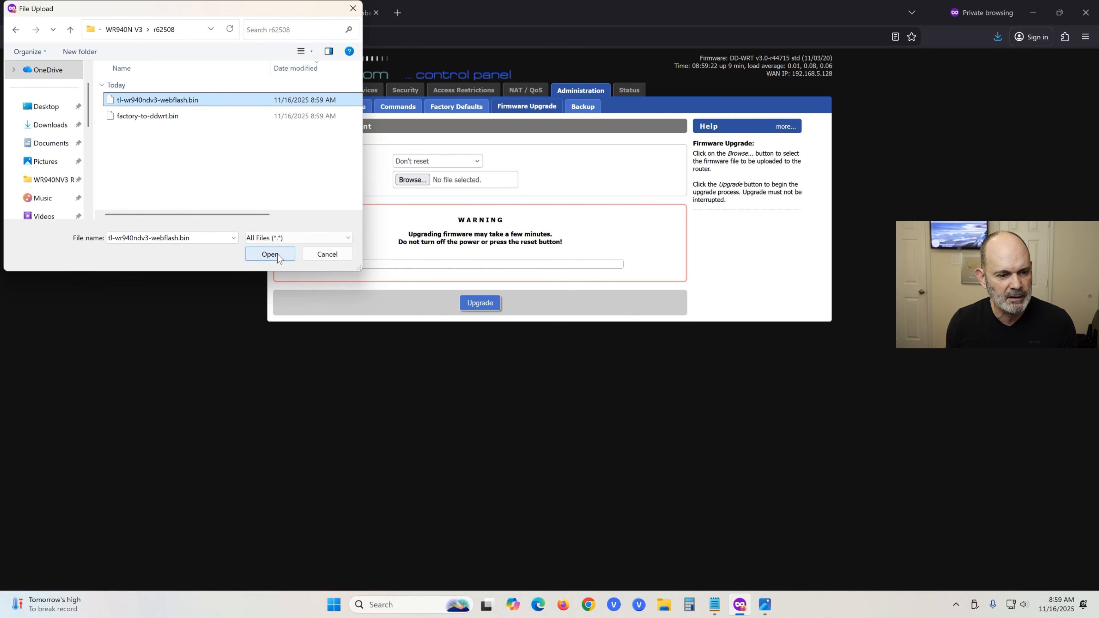
left_click(270, 254)
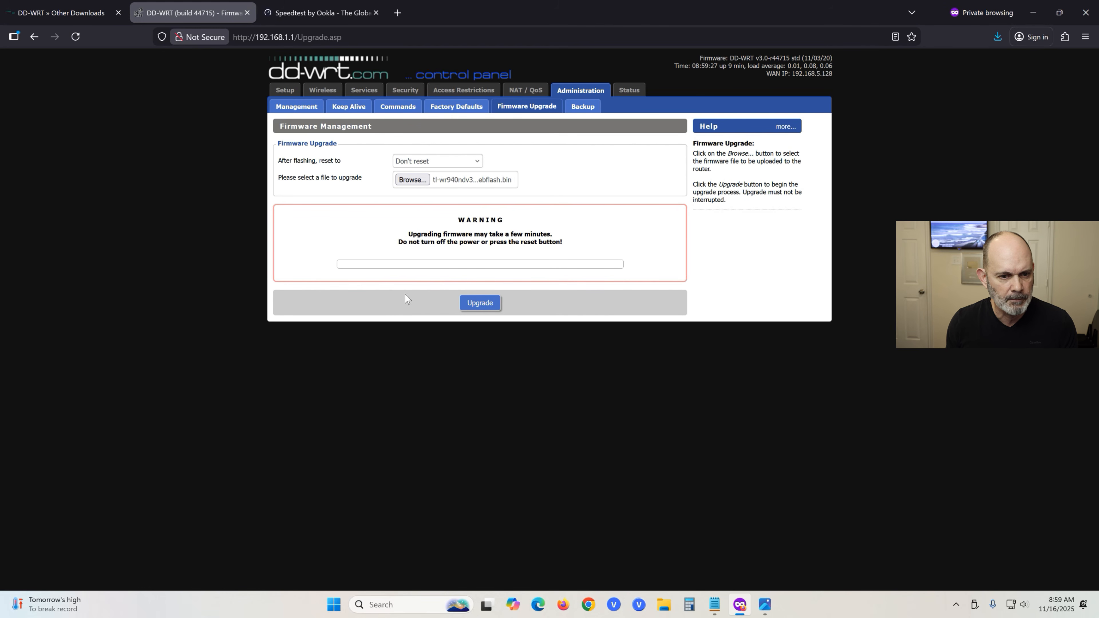
left_click(478, 302)
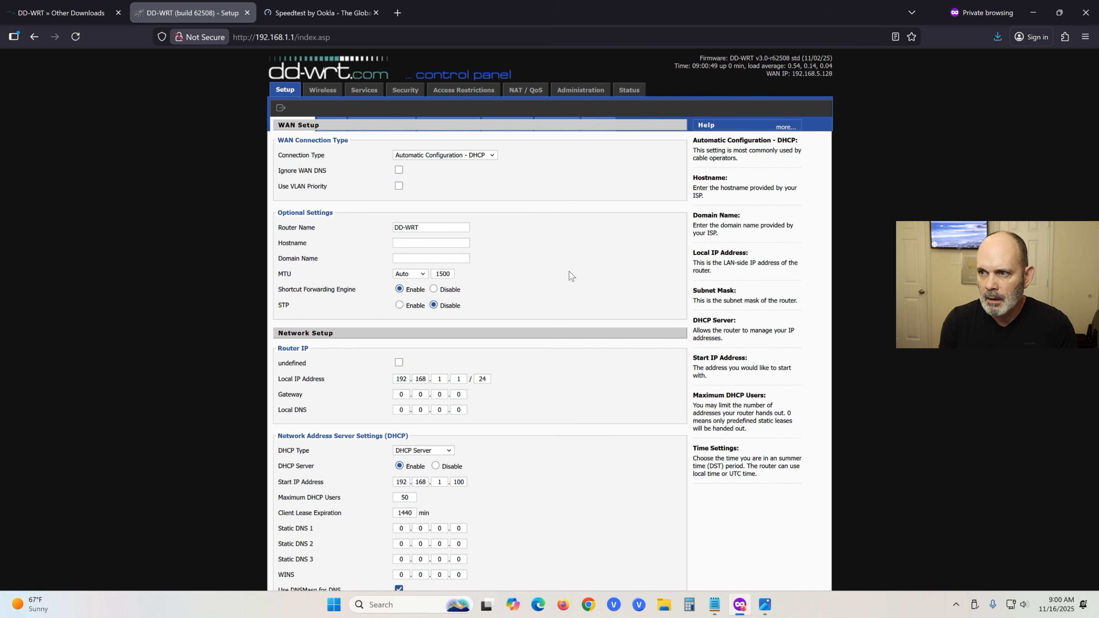
Open a fresh private window and load the router at 192.168.1.1.
left_click(1086, 13)
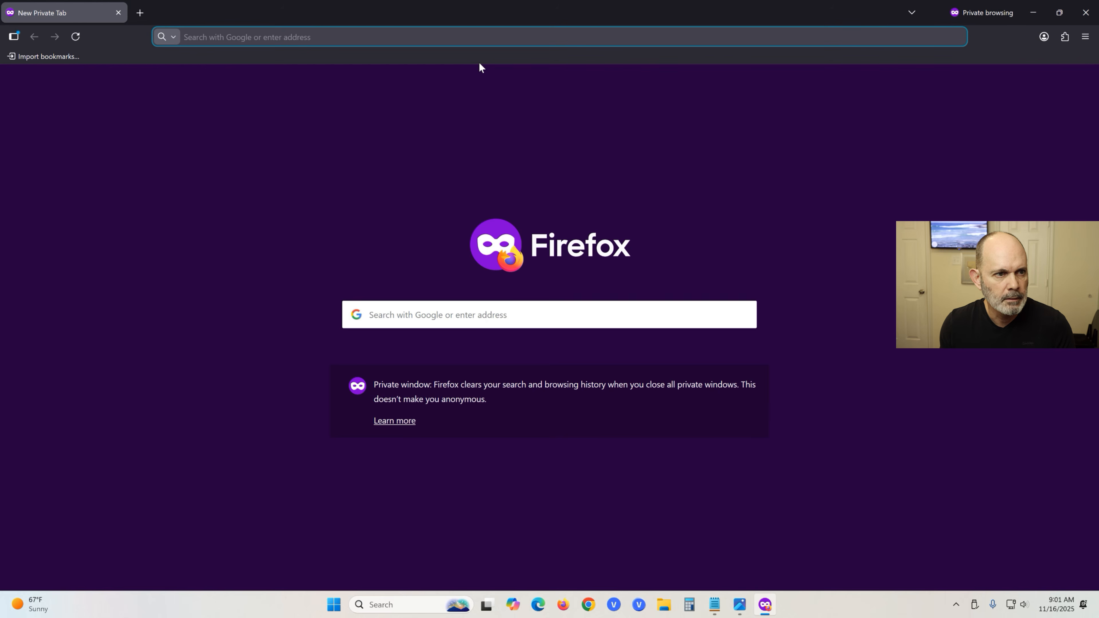
type("192.168.1.1/")
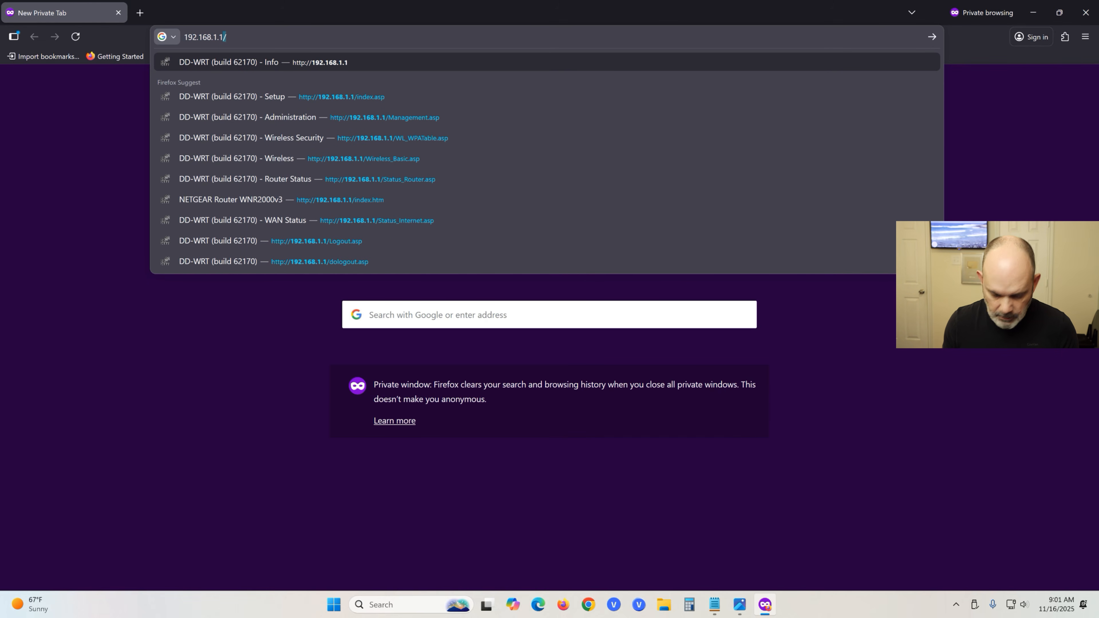
key("Return")
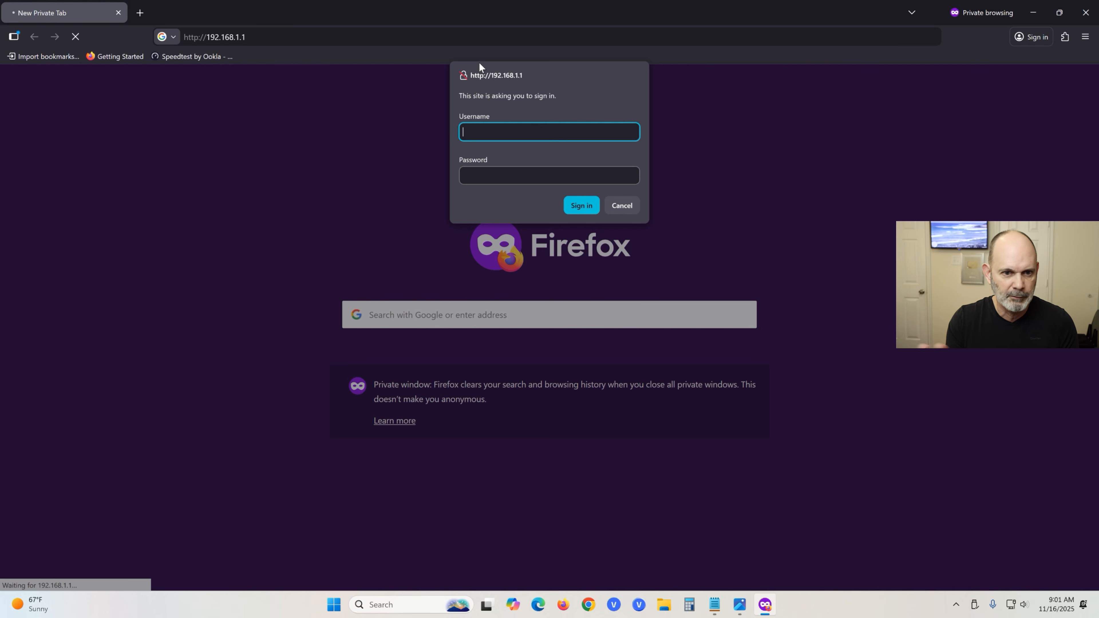
Log in with the router's username and password.
type("admin")
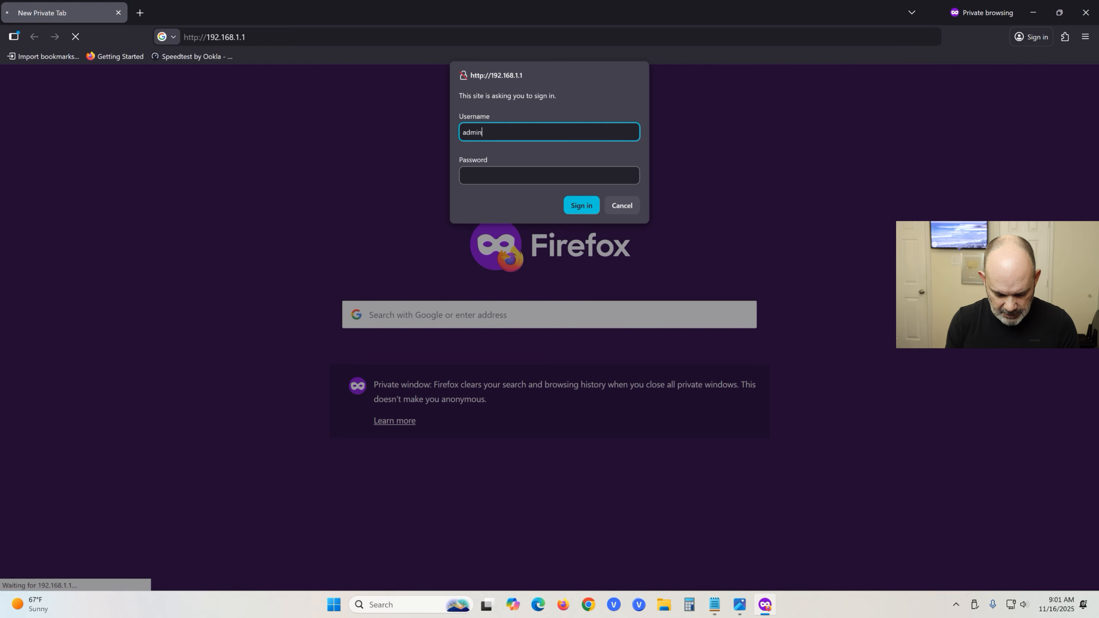
key("Tab")
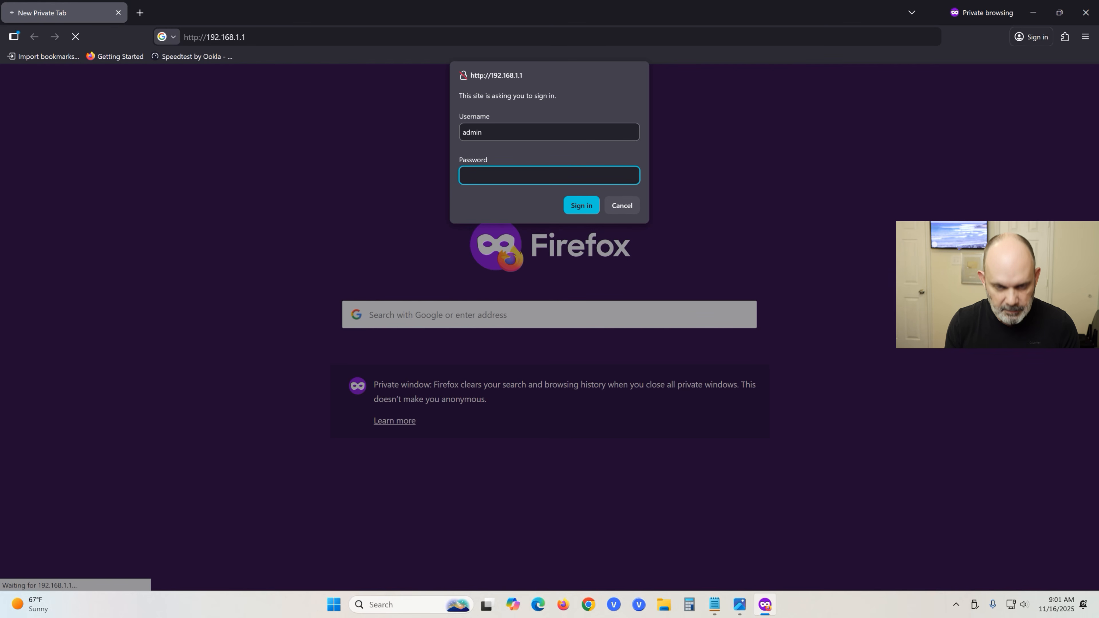
type("••••••••••••")
key("Return")
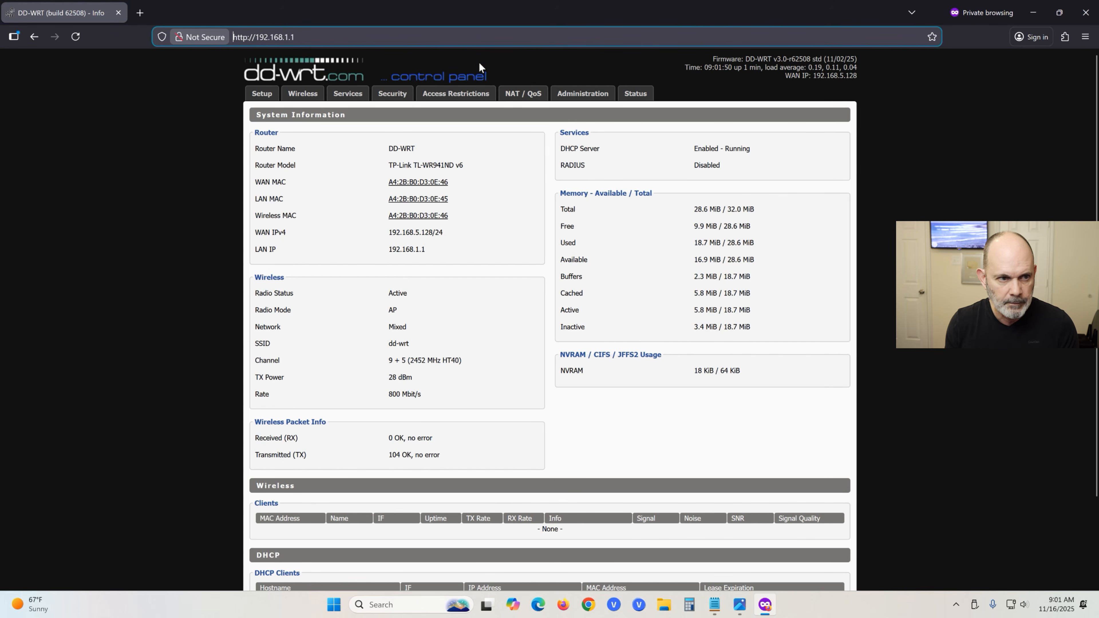
Set Firmware Upgrade's After flashing to Don't reset, then view Wireless > Wireless Security.
left_click(578, 95)
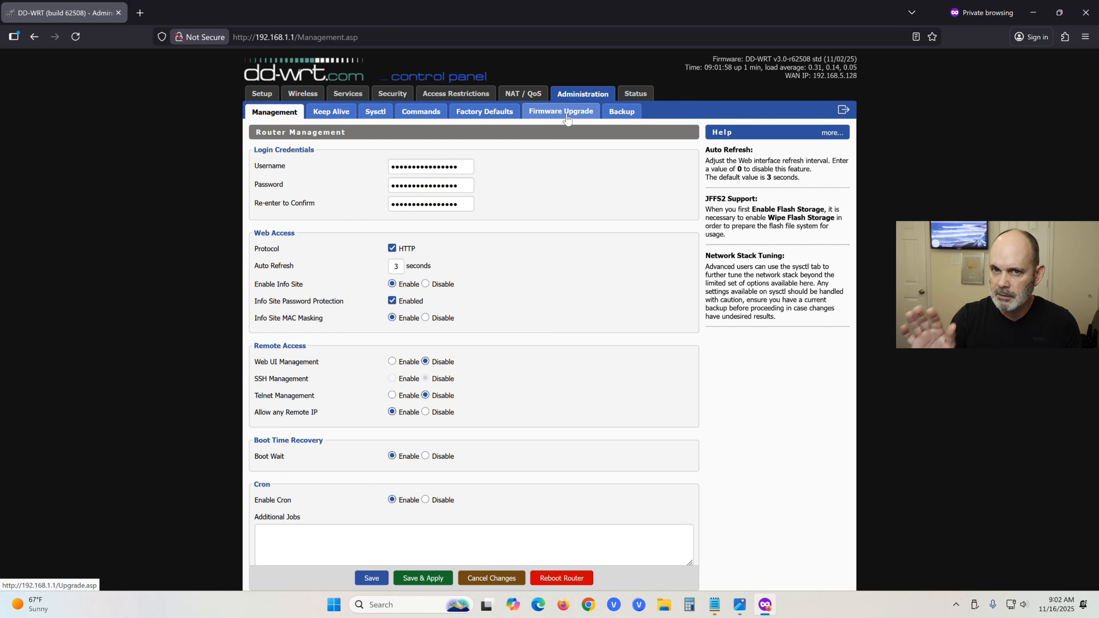
left_click(565, 113)
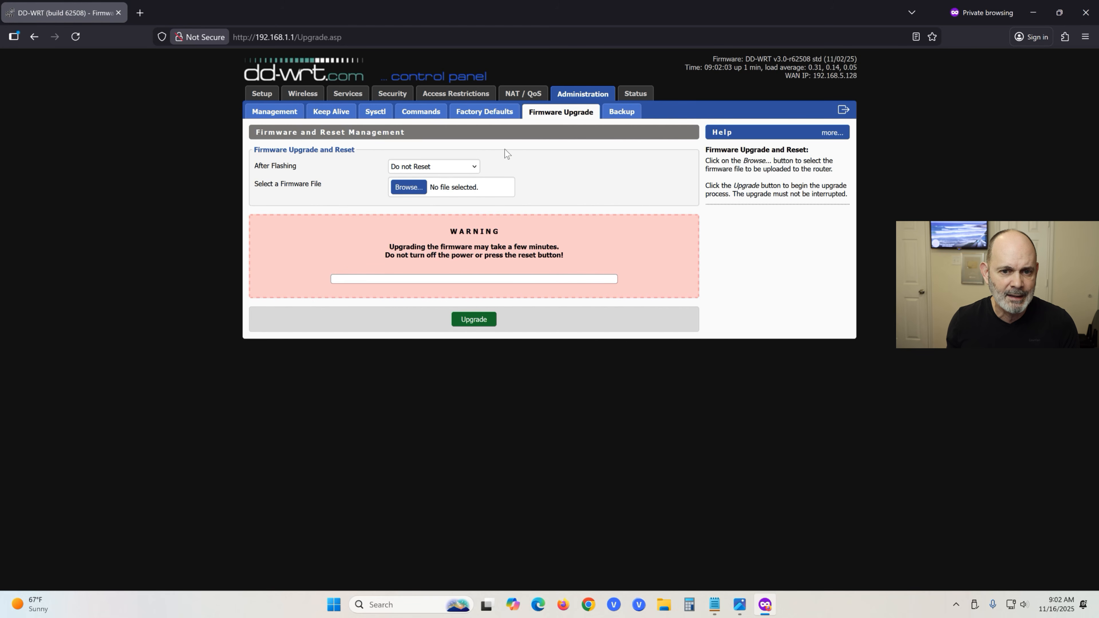
left_click(478, 168)
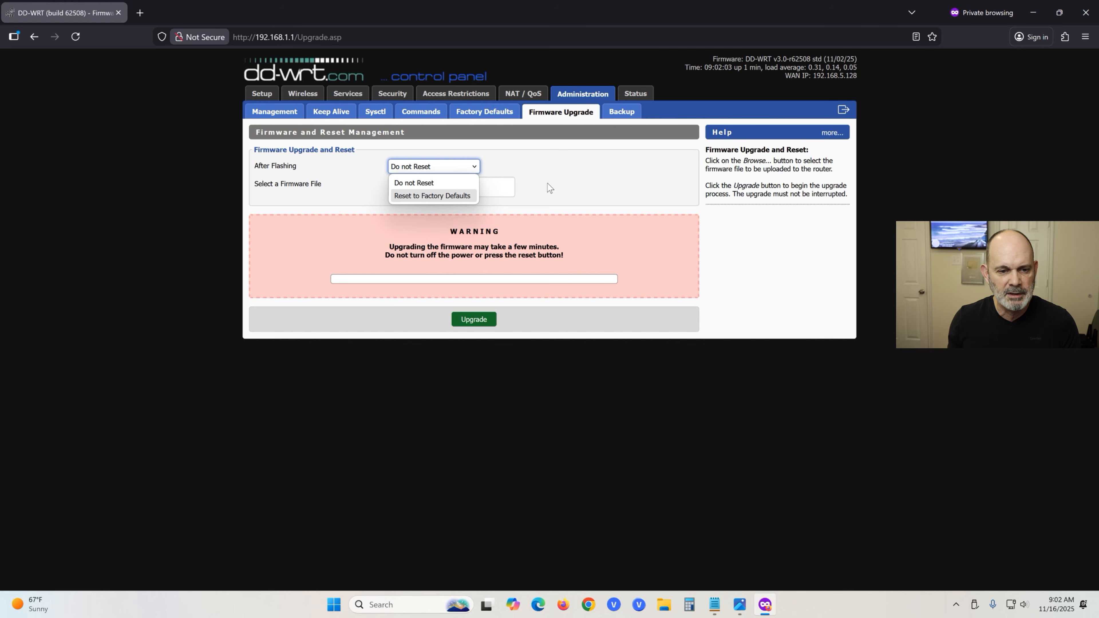
left_click(601, 179)
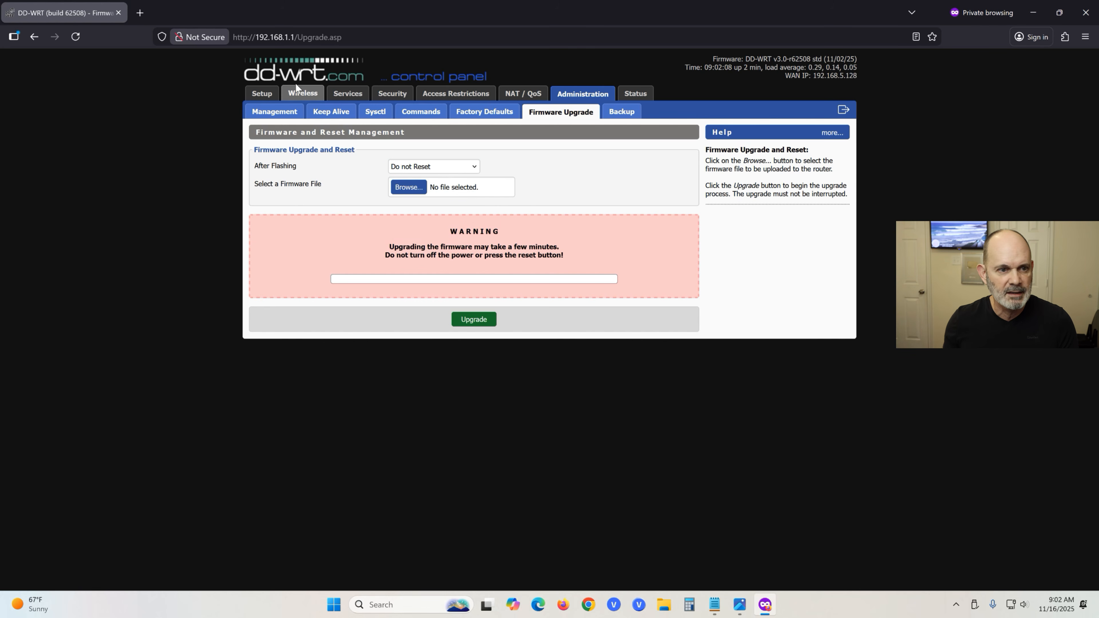
left_click(304, 96)
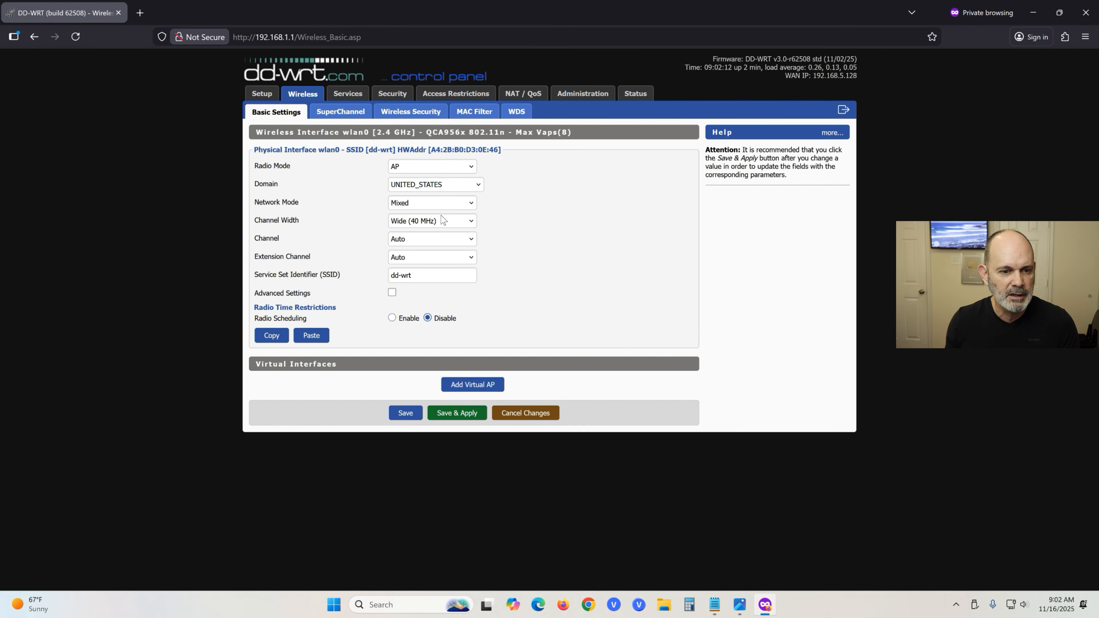
left_click(413, 114)
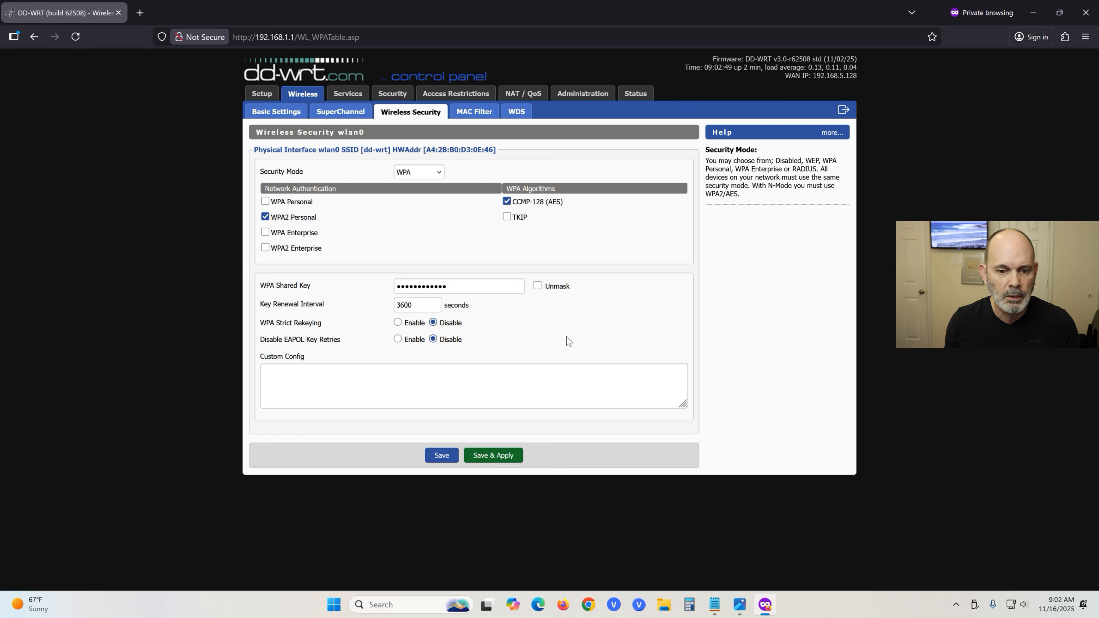
Check the About DD-WRT popup on the Status page, then go to Administration > Management.
left_click(636, 94)
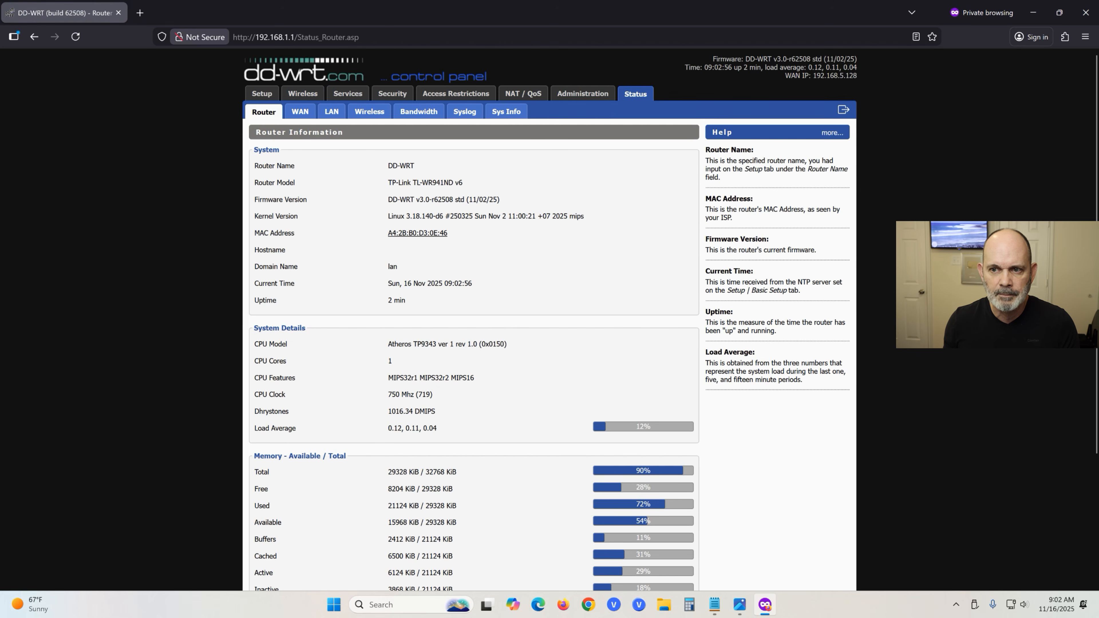
left_click(791, 60)
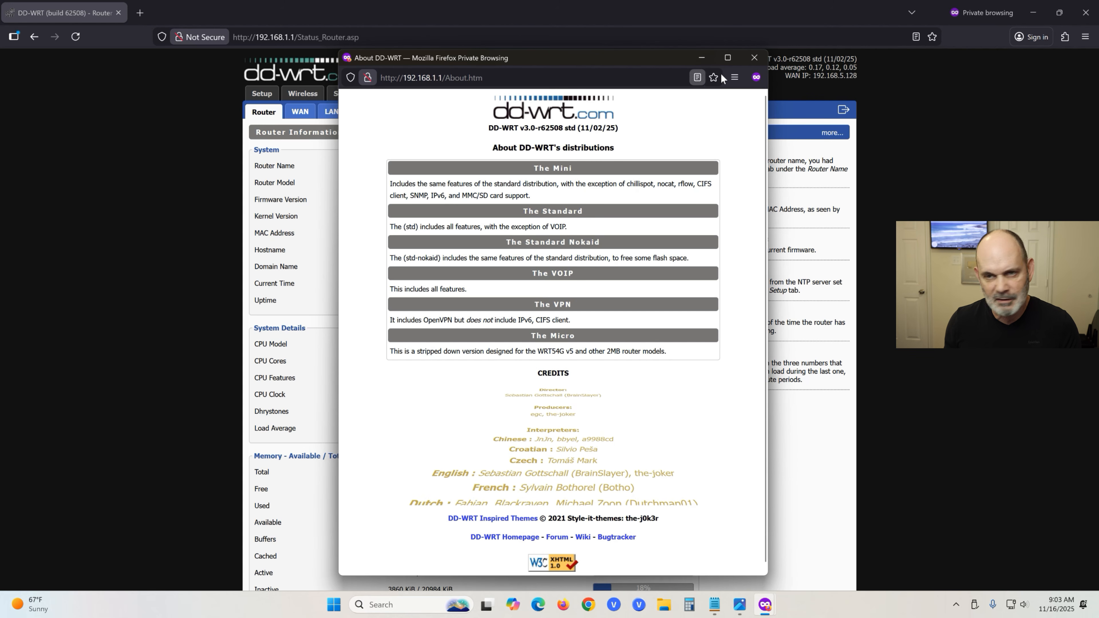
left_click(753, 58)
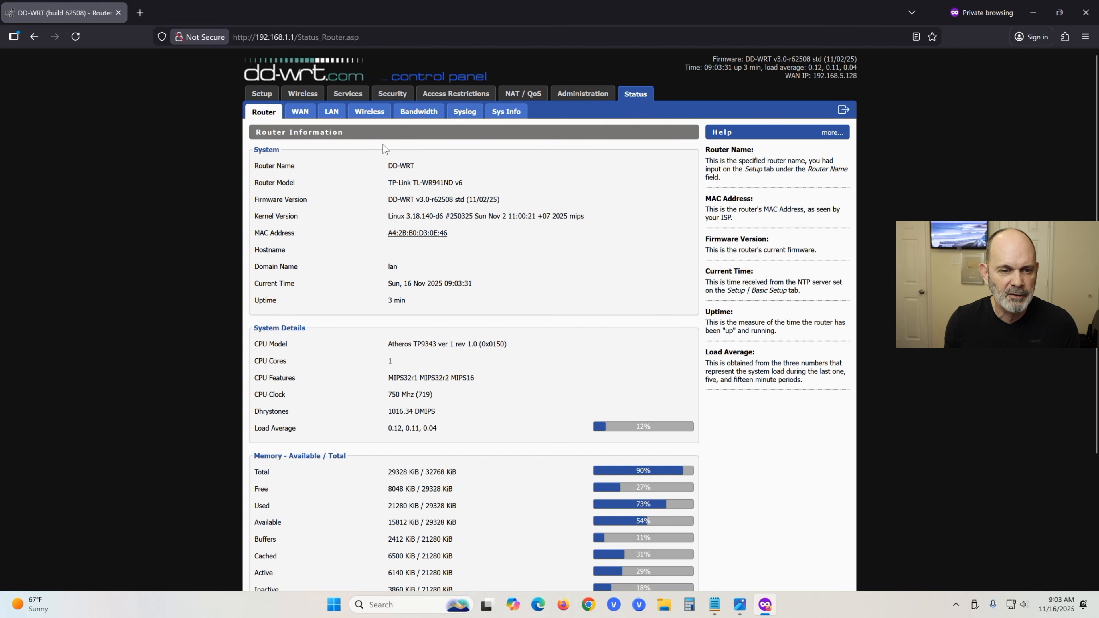
left_click(584, 97)
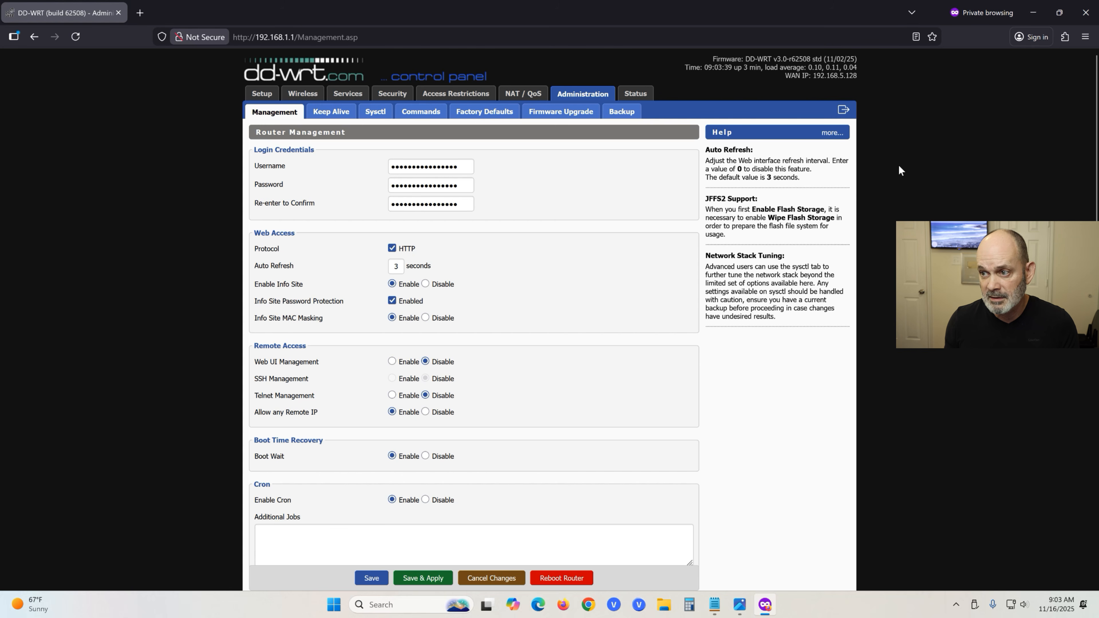
Extract wr940nv3_webrevert.rar in the Downloads > WR940N V3 folder.
left_click(667, 610)
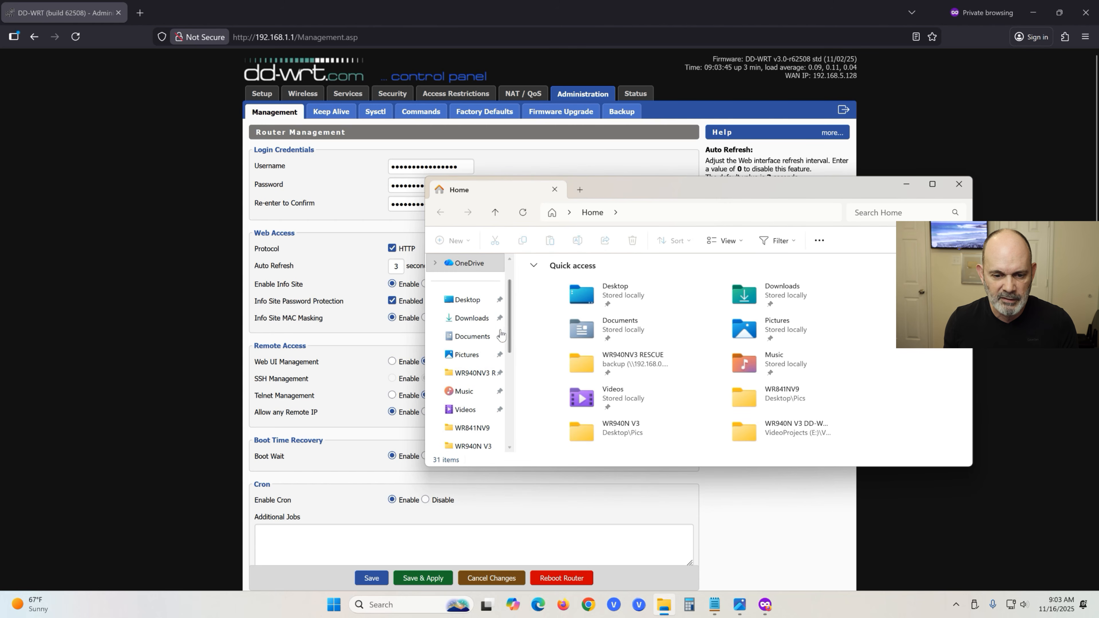
left_click(476, 323)
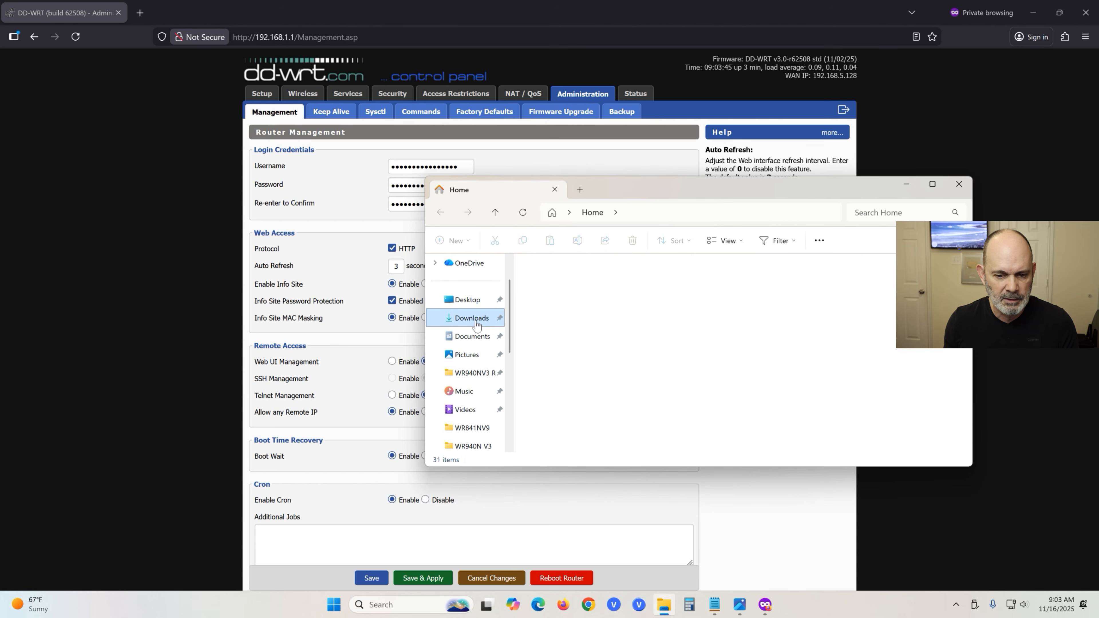
left_click(550, 293)
double_click(550, 294)
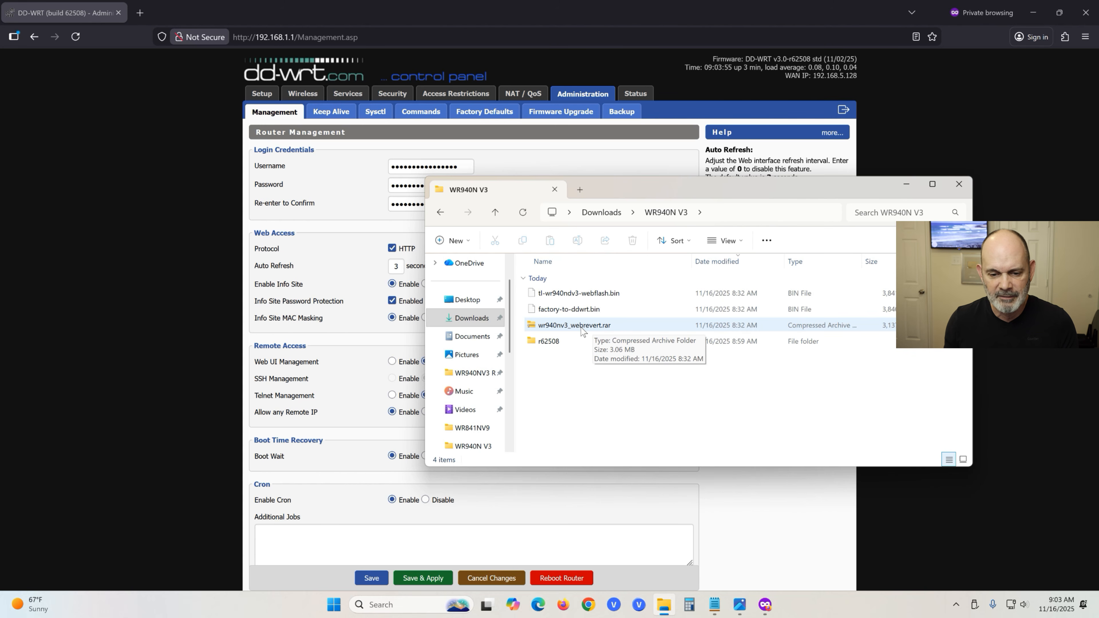
right_click(583, 328)
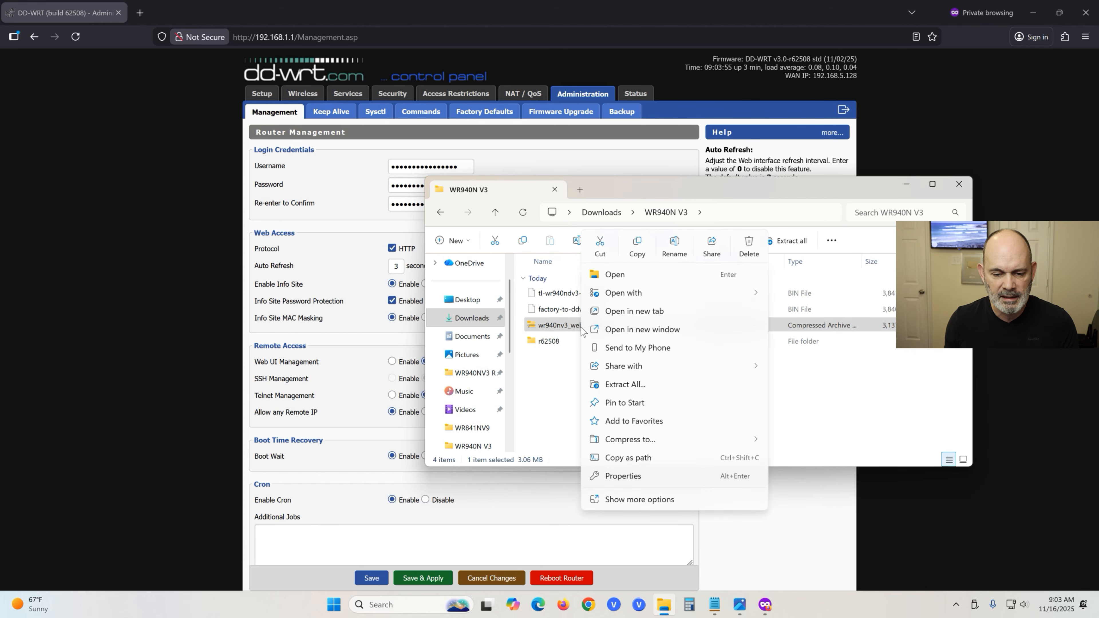
left_click(630, 387)
left_click(647, 419)
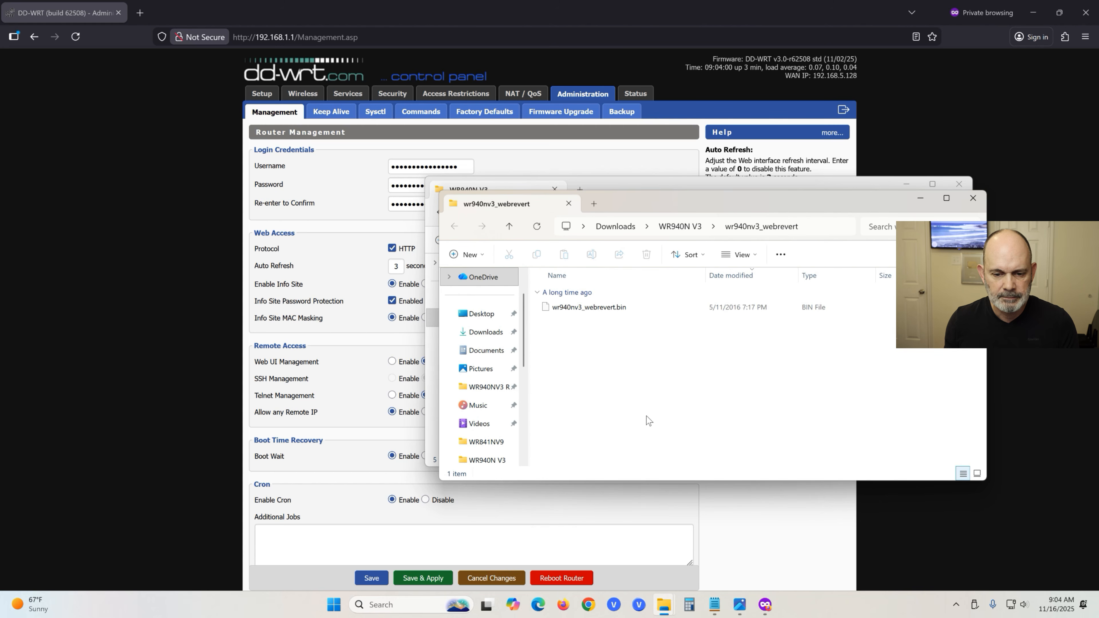
Open the extracted wr940nv3_webrevert folder to see the .bin, then minimize Explorer.
left_click(974, 197)
left_click(591, 346)
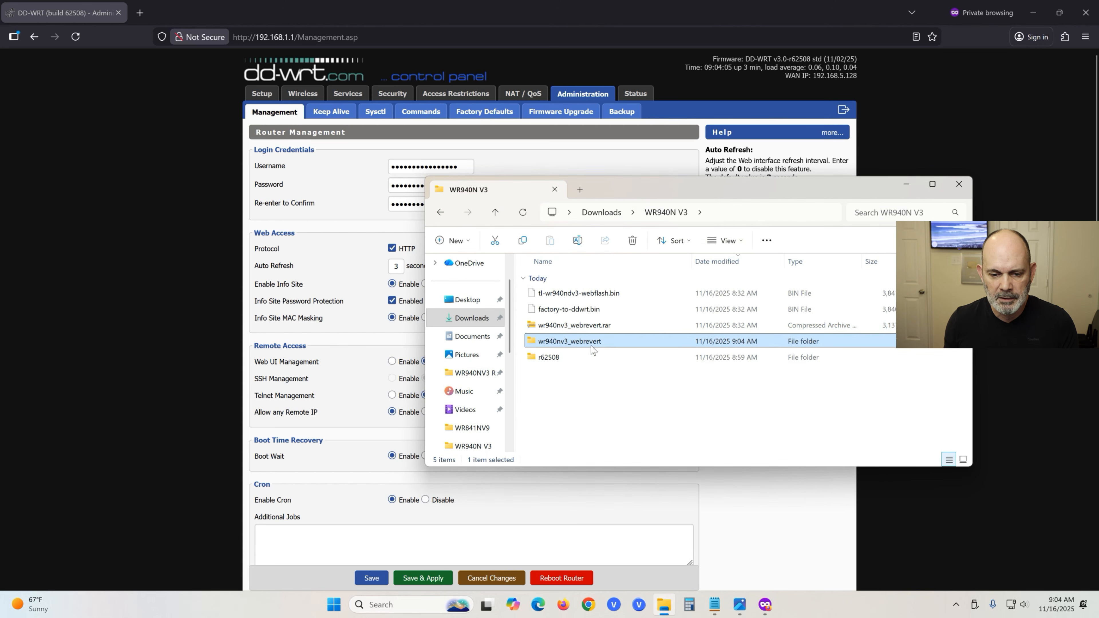
double_click(567, 344)
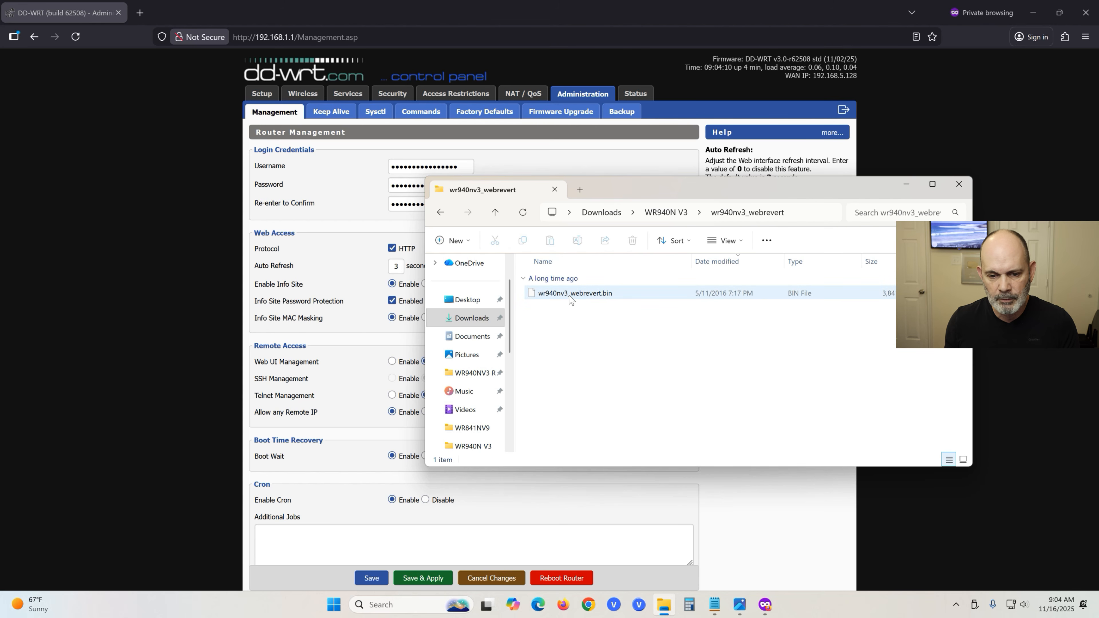
left_click(907, 186)
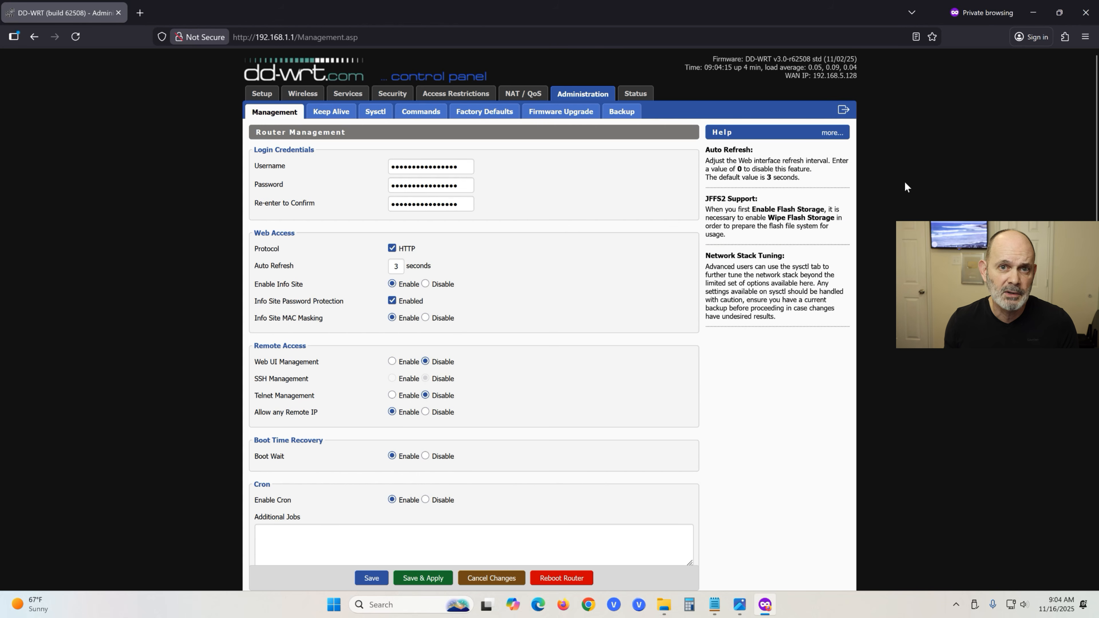
On DD-WRT's Firmware Upgrade page, choose wr940nv3_webrevert.bin from the wr940nv3_webrevert folder.
left_click(572, 115)
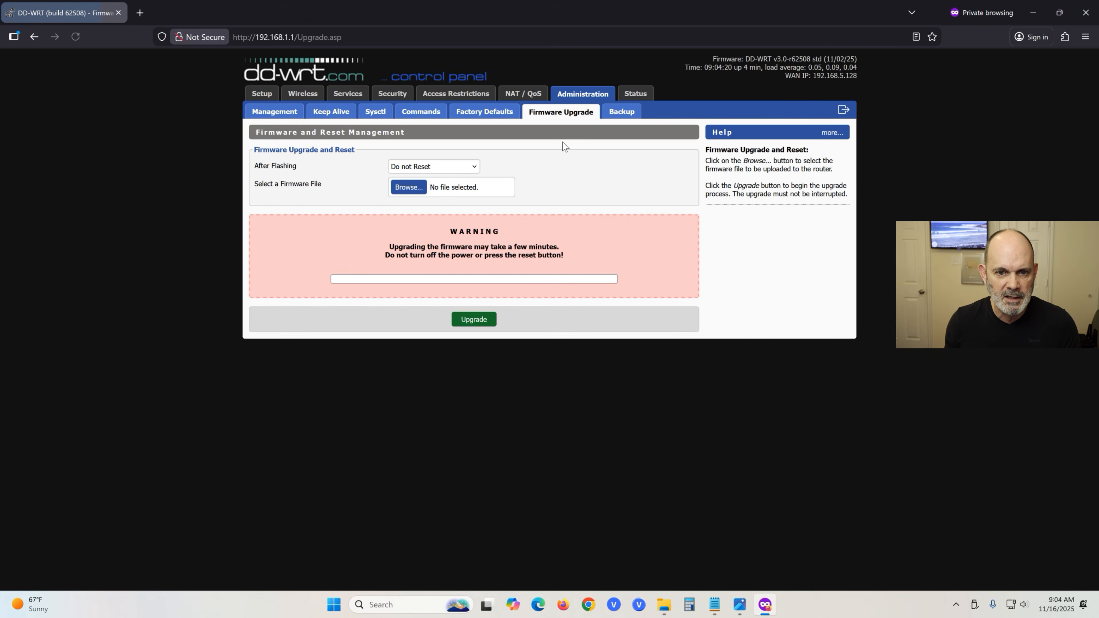
left_click(416, 193)
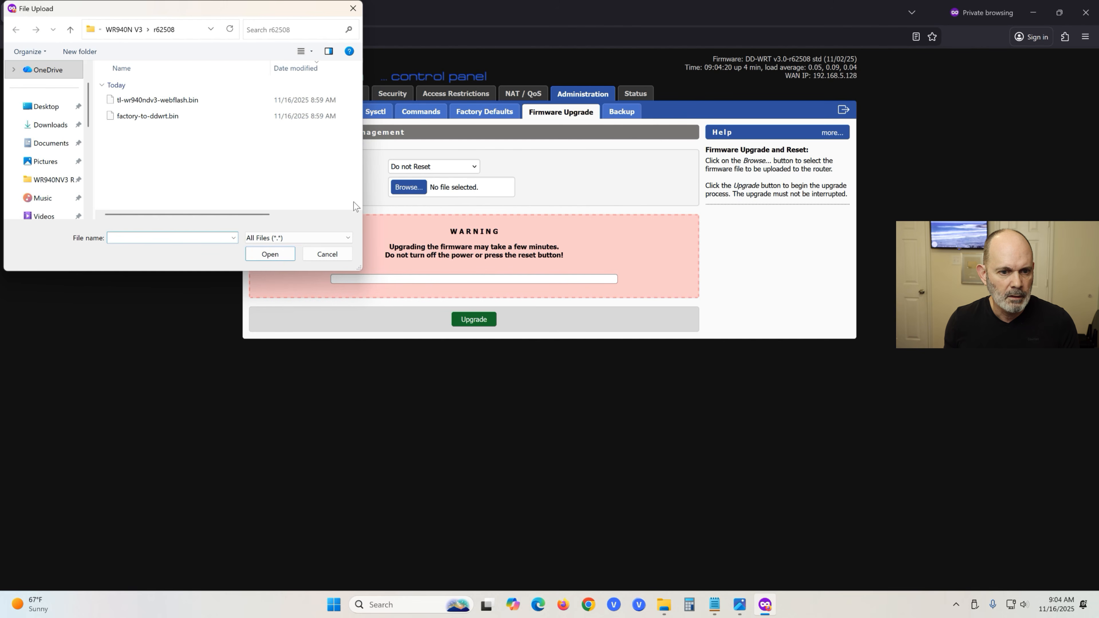
left_click(116, 30)
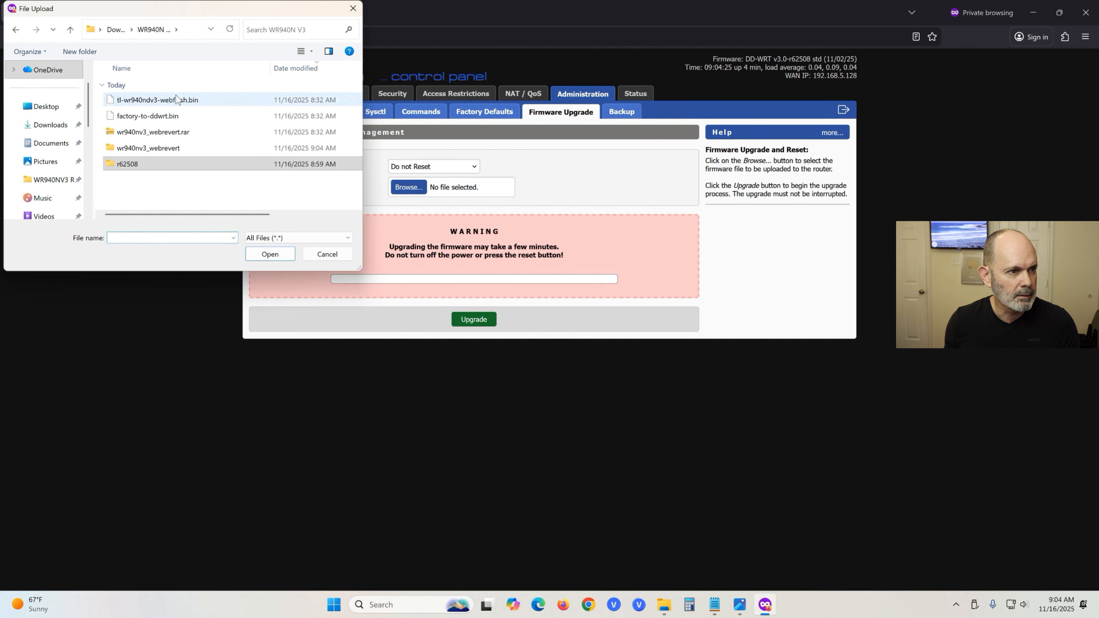
left_click(172, 150)
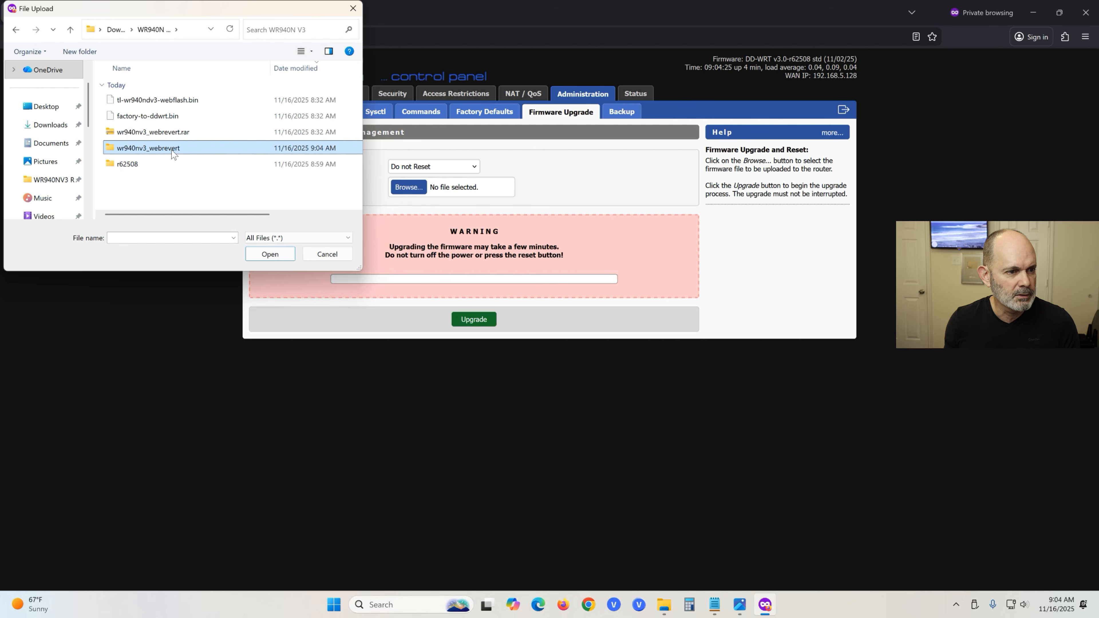
double_click(172, 151)
left_click(177, 104)
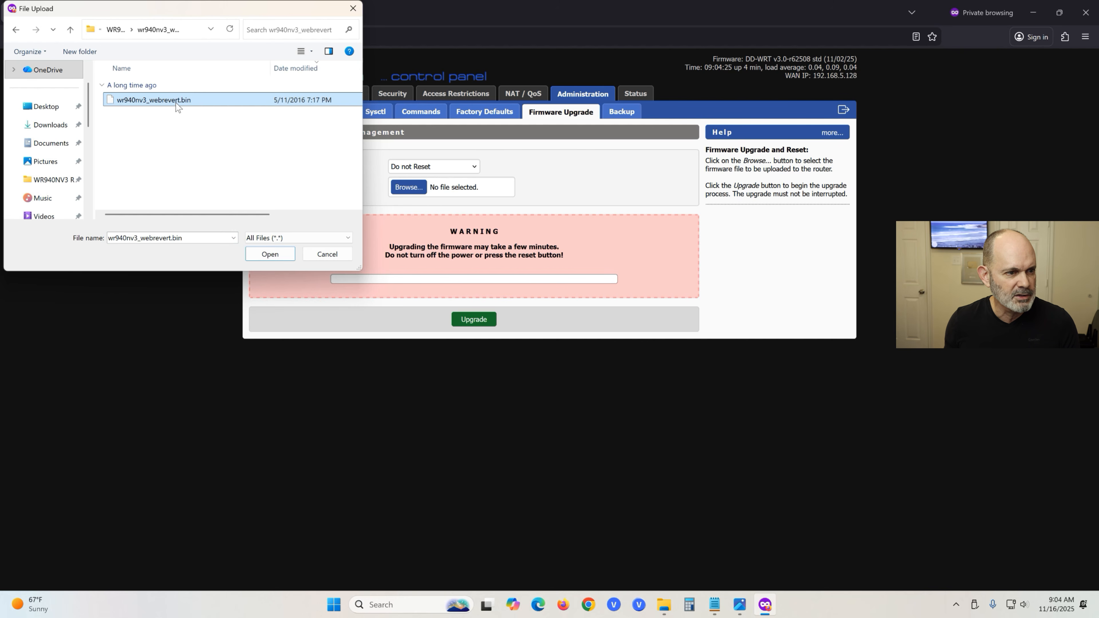
left_click(279, 256)
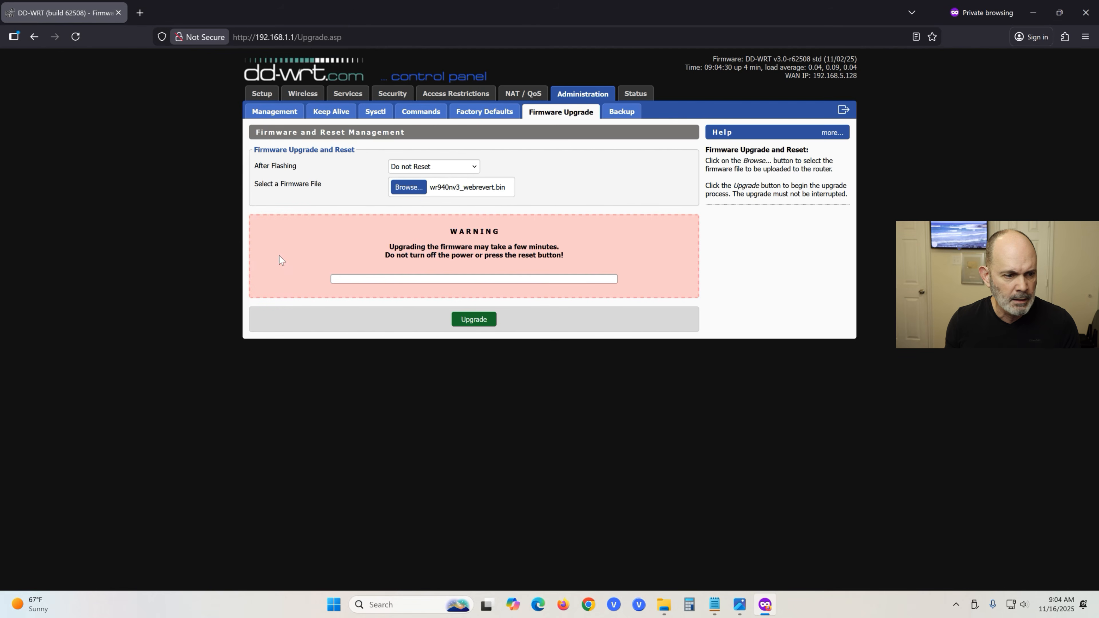
Flash the webrevert firmware, then highlight the now-unreachable address 192.168.1.1 in the error page.
left_click(491, 320)
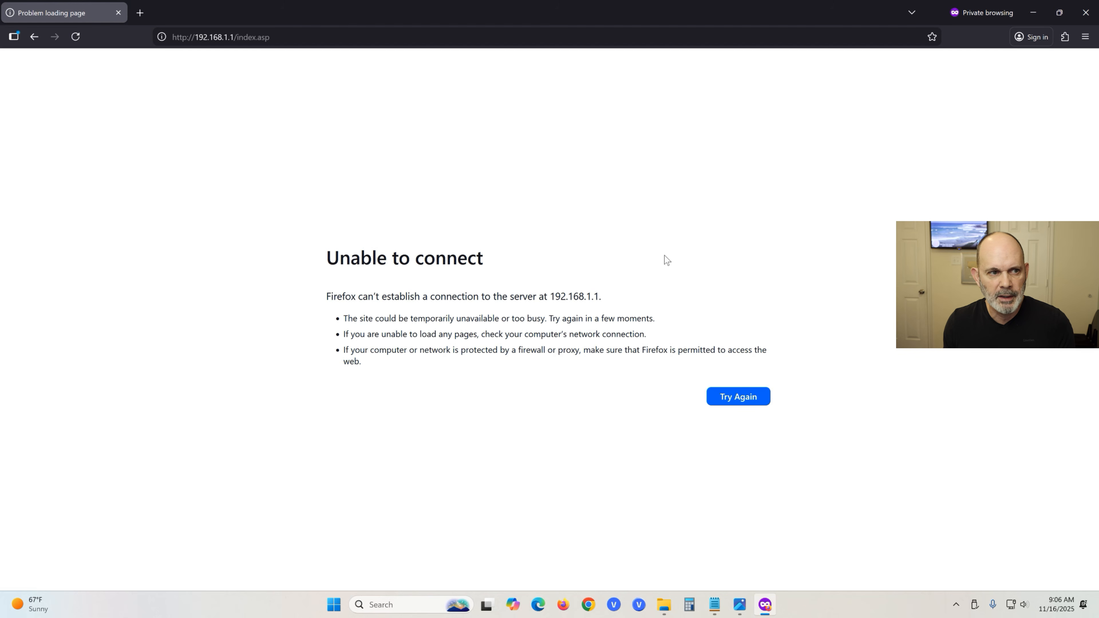
left_click_drag(490, 265, 477, 260)
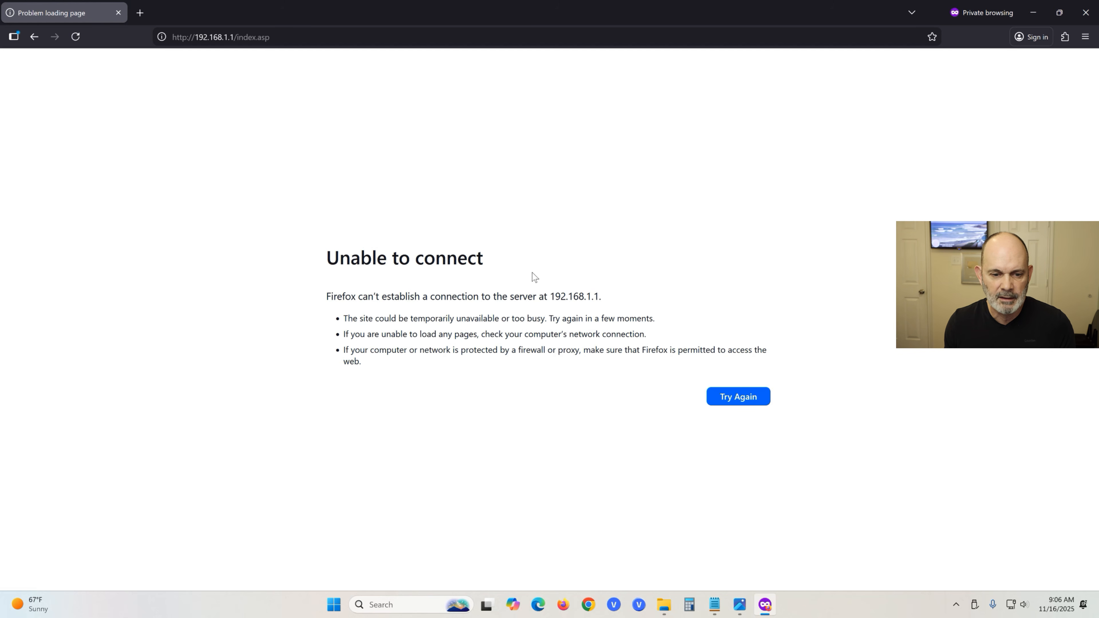
left_click_drag(555, 297, 599, 296)
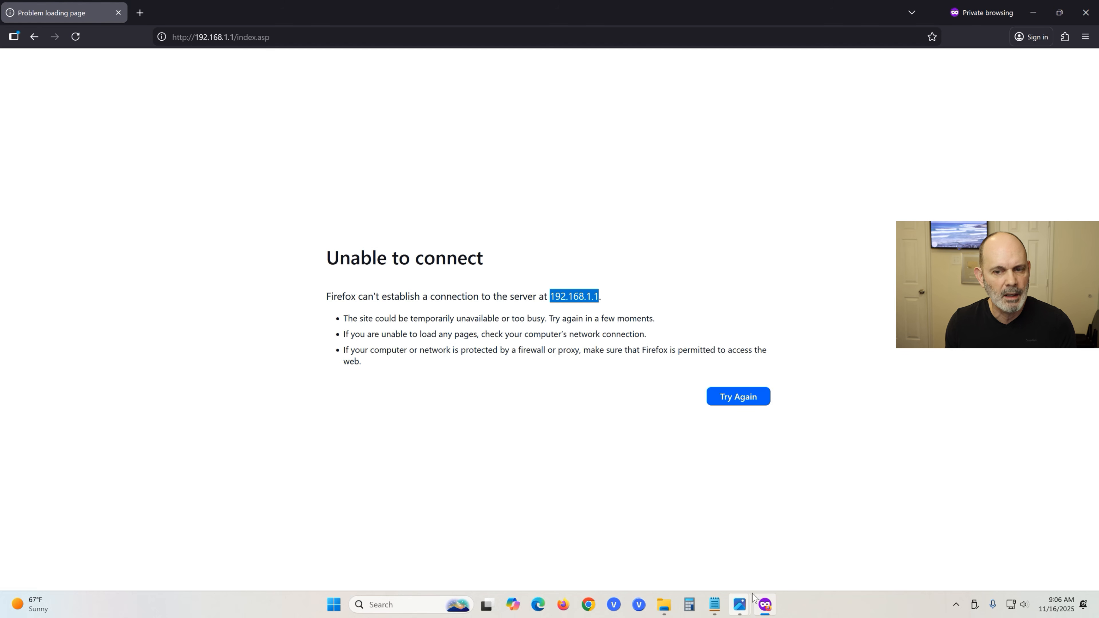
Copy the stock TP-Link address 192.168.0.1 from the Notepad router notes and return to Firefox.
left_click(714, 606)
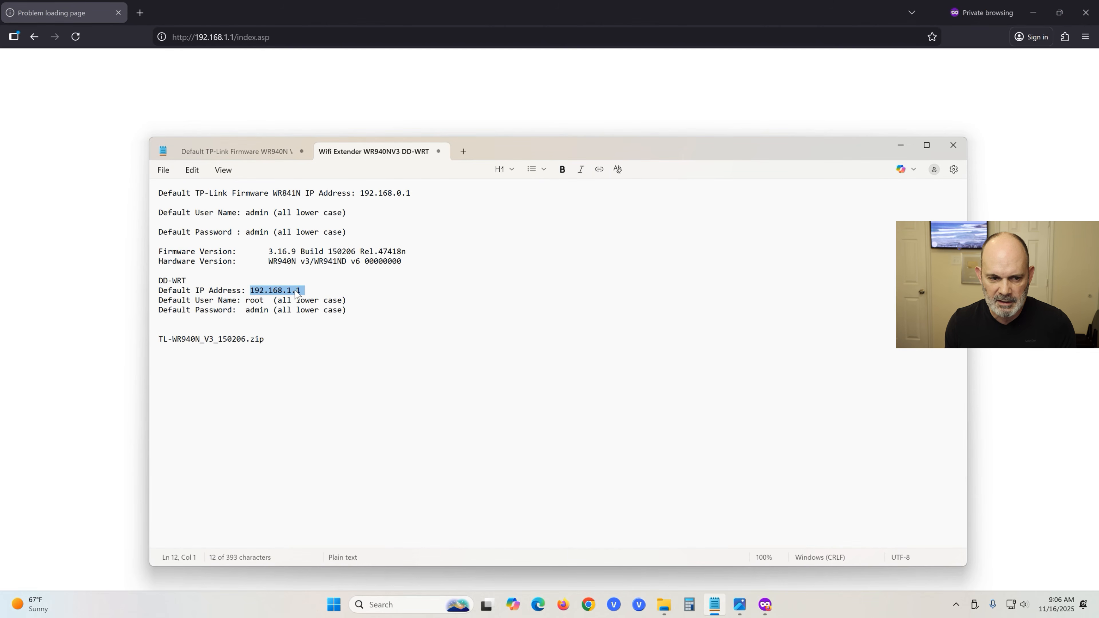
left_click_drag(360, 193, 418, 197)
left_click(418, 197)
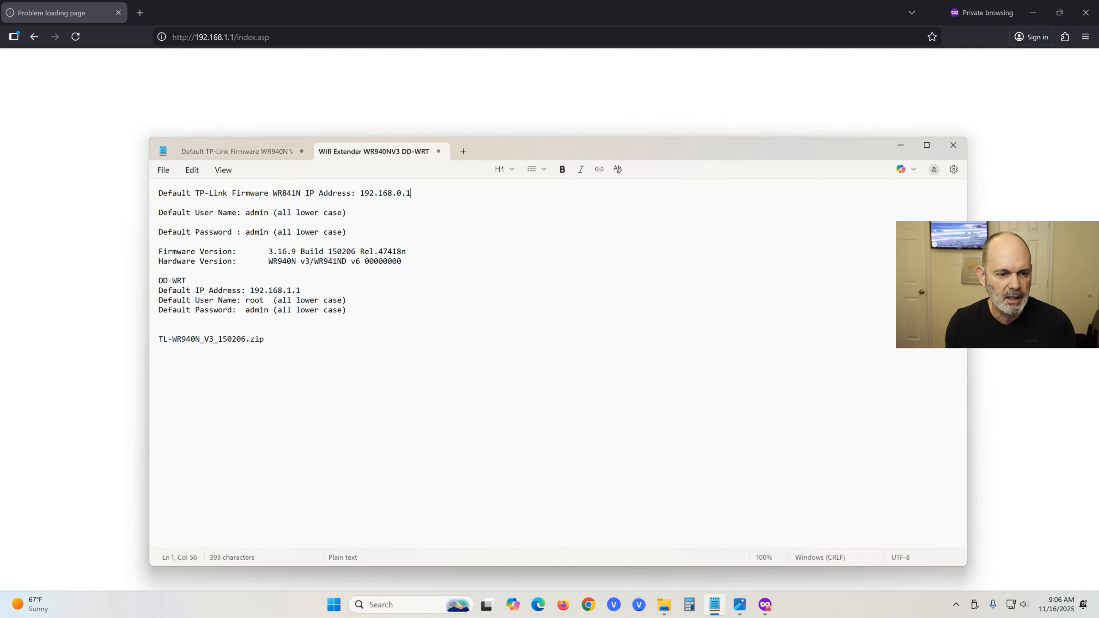
left_click_drag(360, 193, 416, 200)
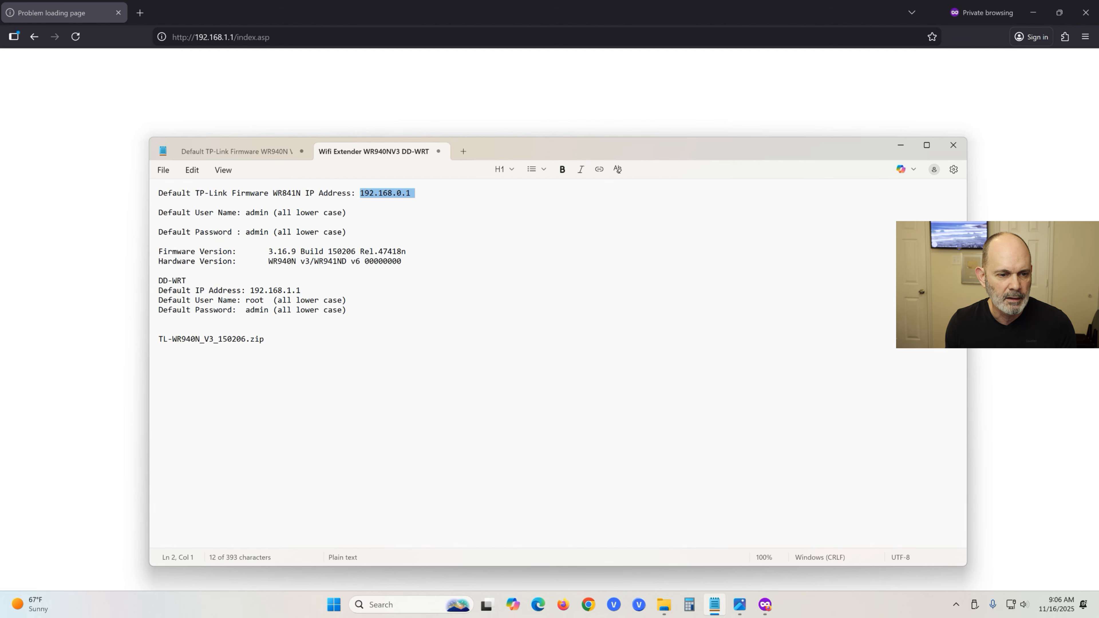
right_click(412, 193)
left_click(471, 216)
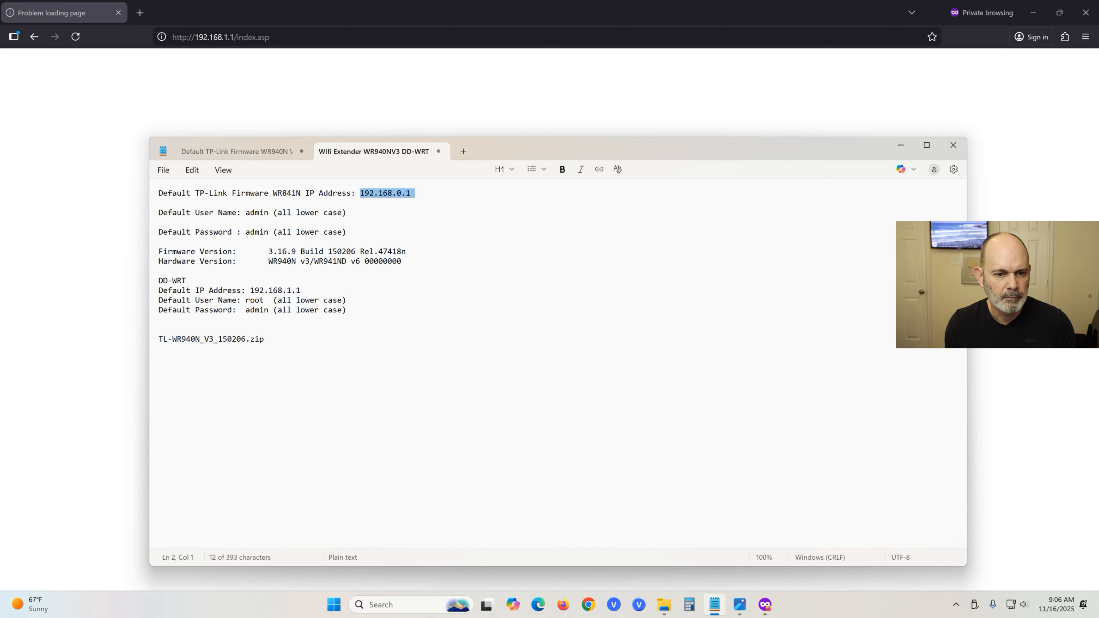
left_click(285, 37)
Load the pasted address 192.168.0.1 and log in to the stock TP-Link interface with the default password.
right_click(287, 35)
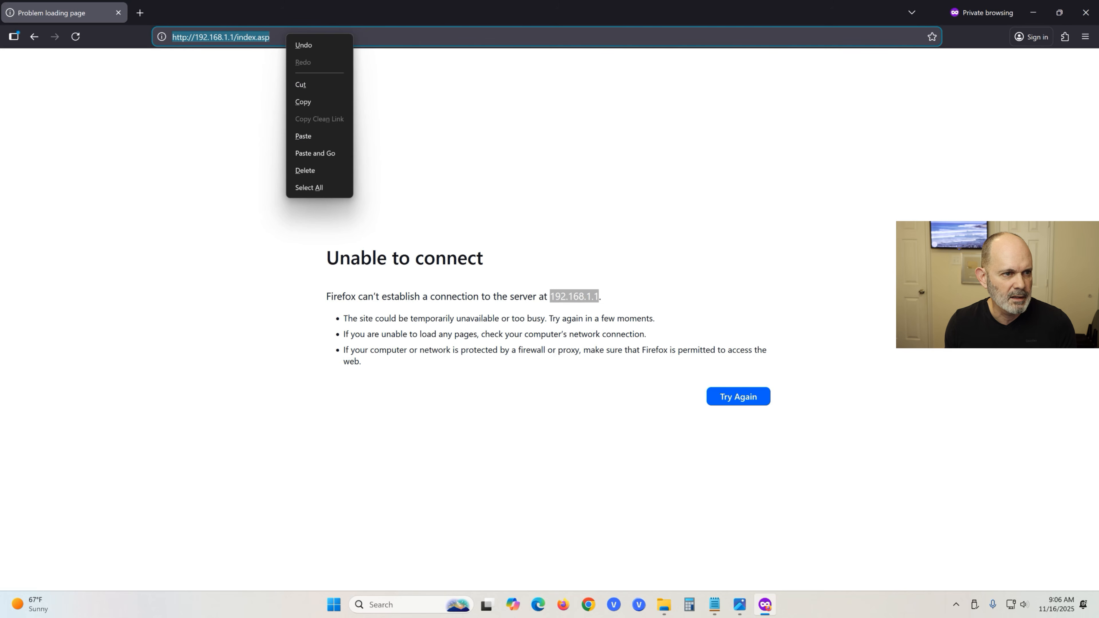
left_click(323, 138)
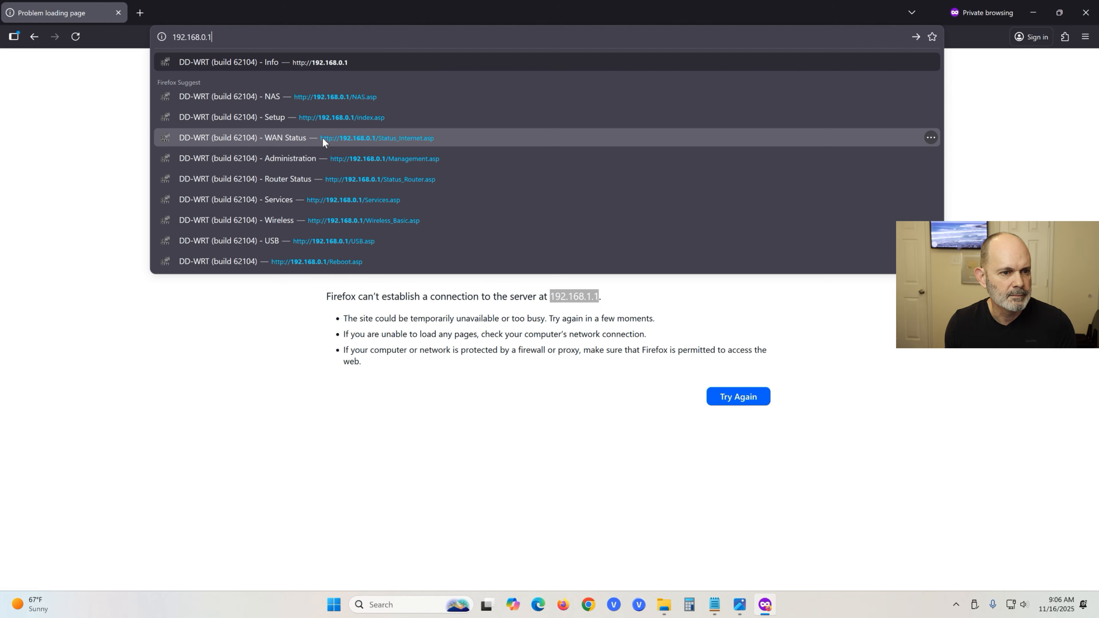
key("Return")
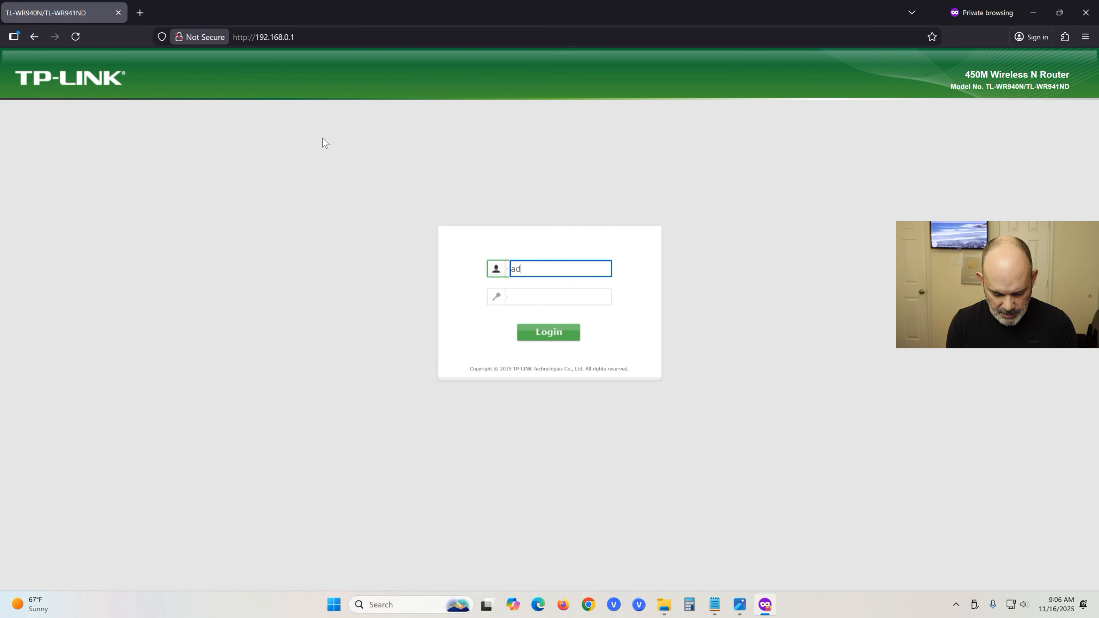
key("Tab")
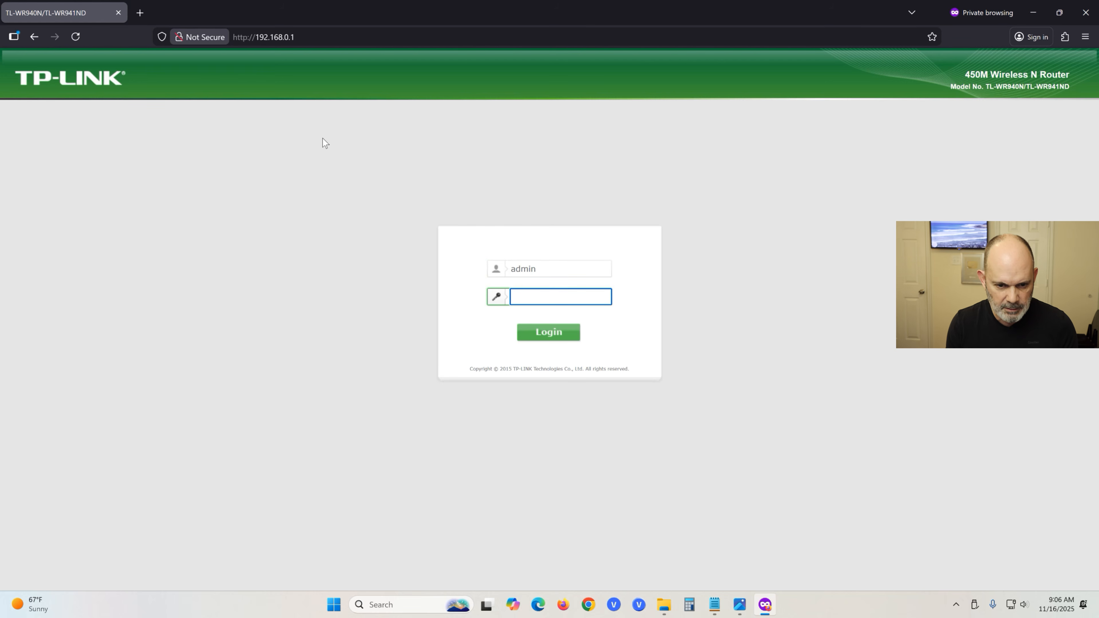
type("•")
key("BackSpace")
type("•")
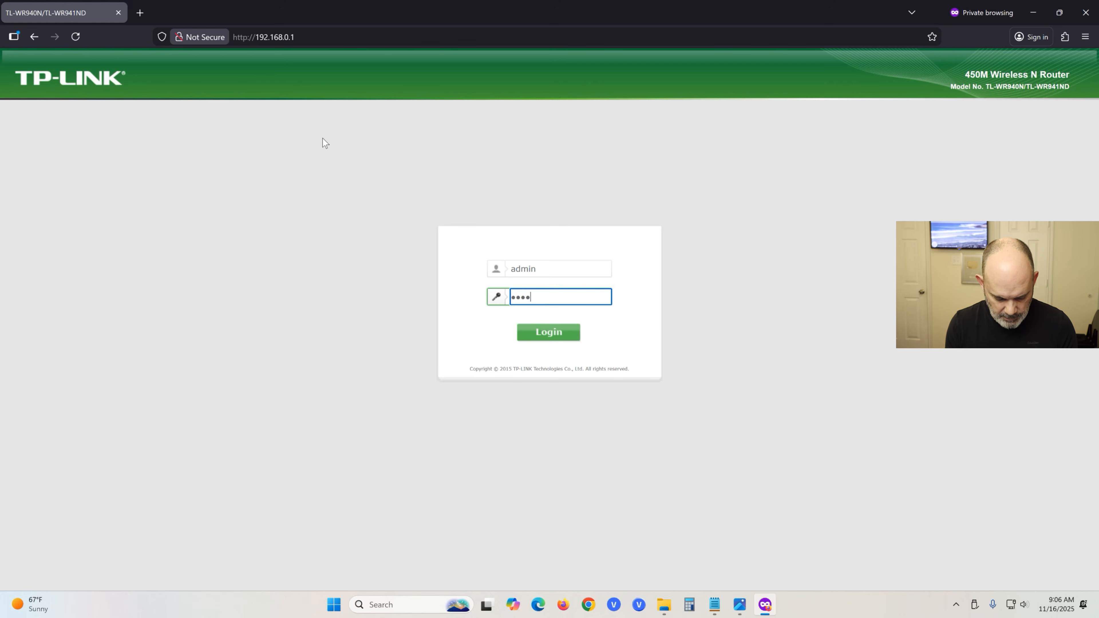
key("Return")
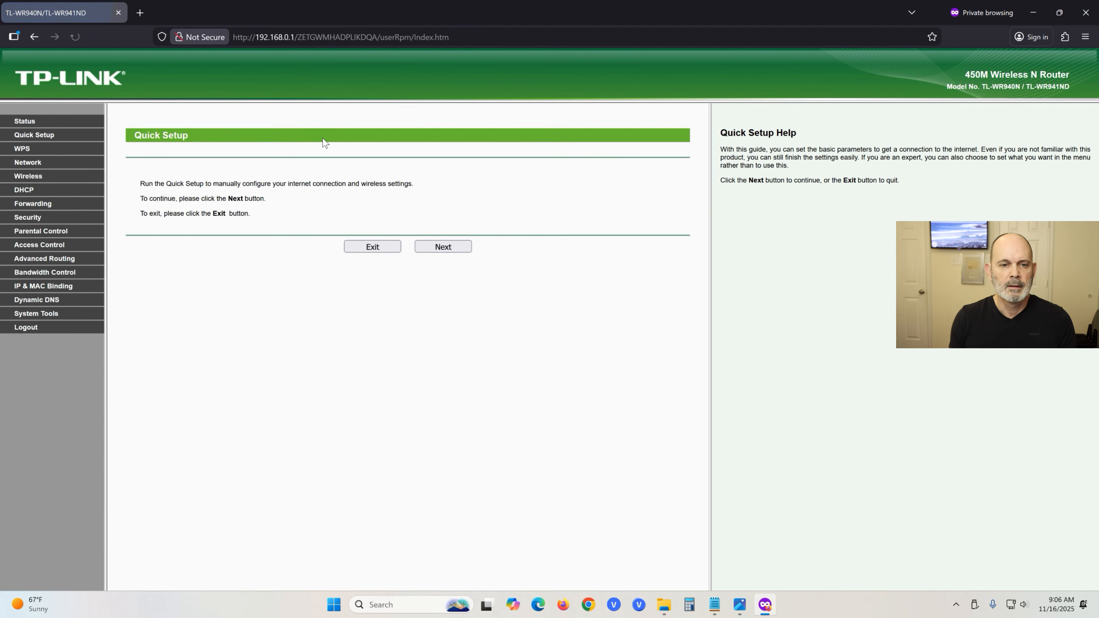
Skip Quick Setup and go to System Tools > Firmware Upgrade, showing firmware 3.16.9 Build 150312.
left_click(375, 248)
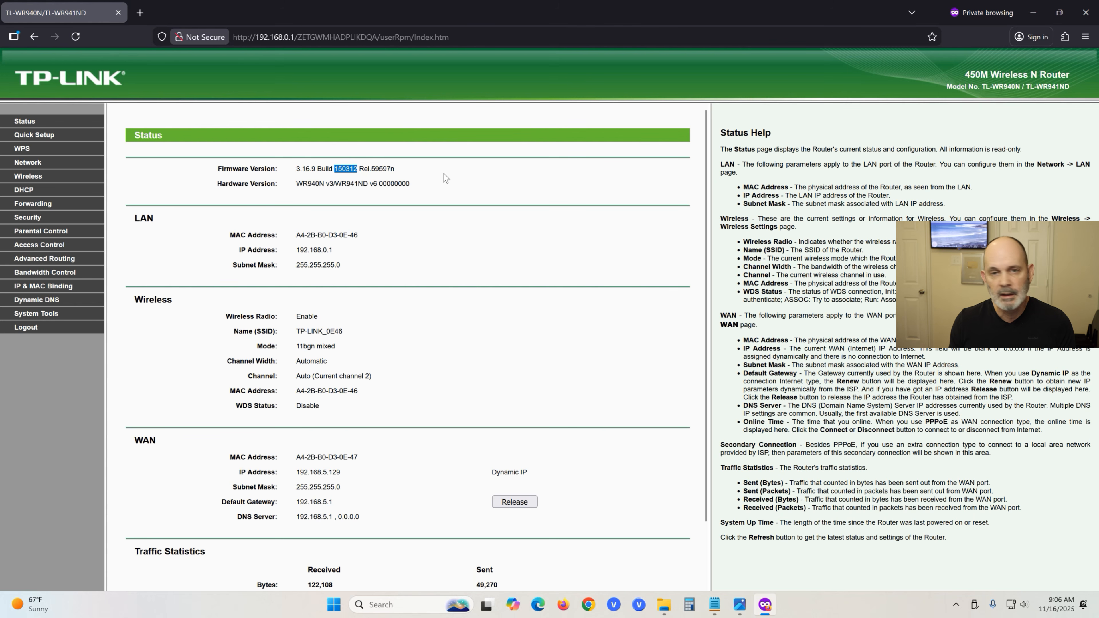
left_click(35, 314)
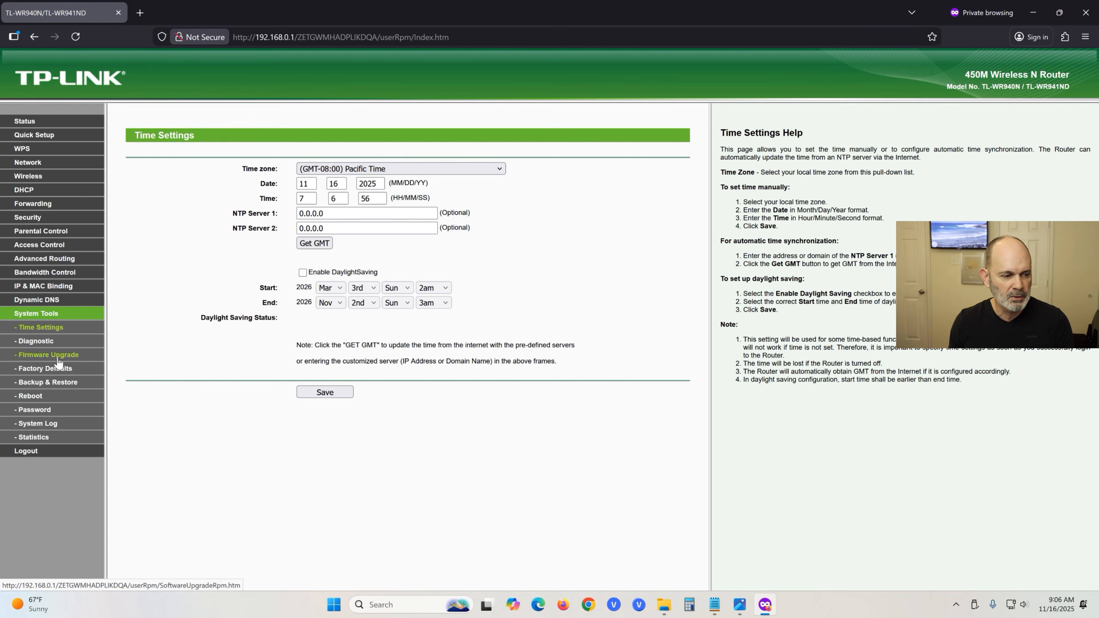
left_click(59, 359)
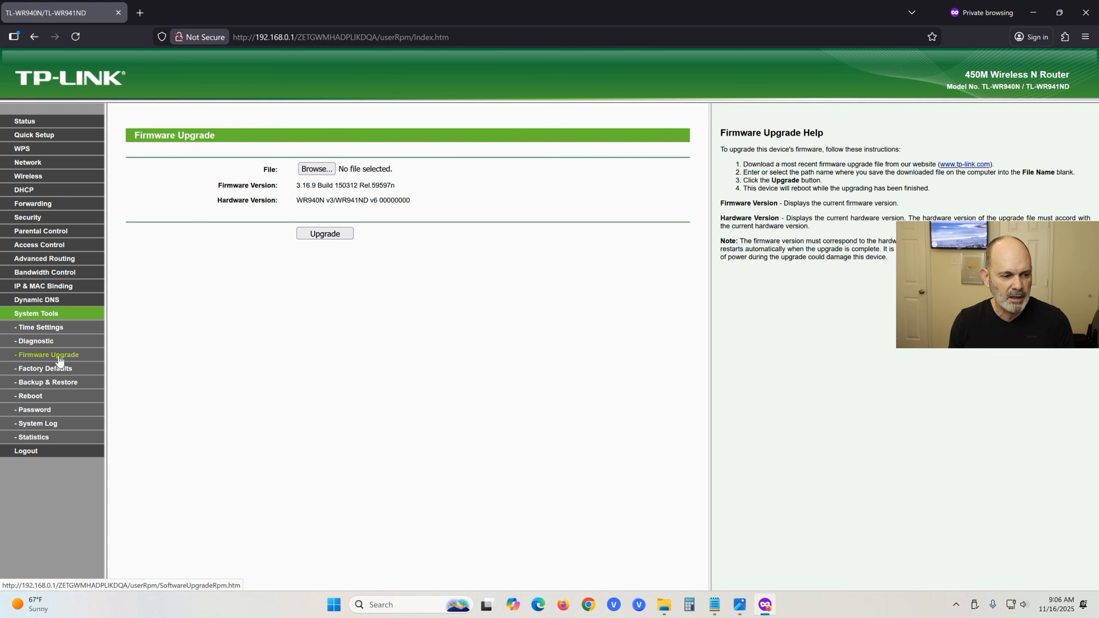